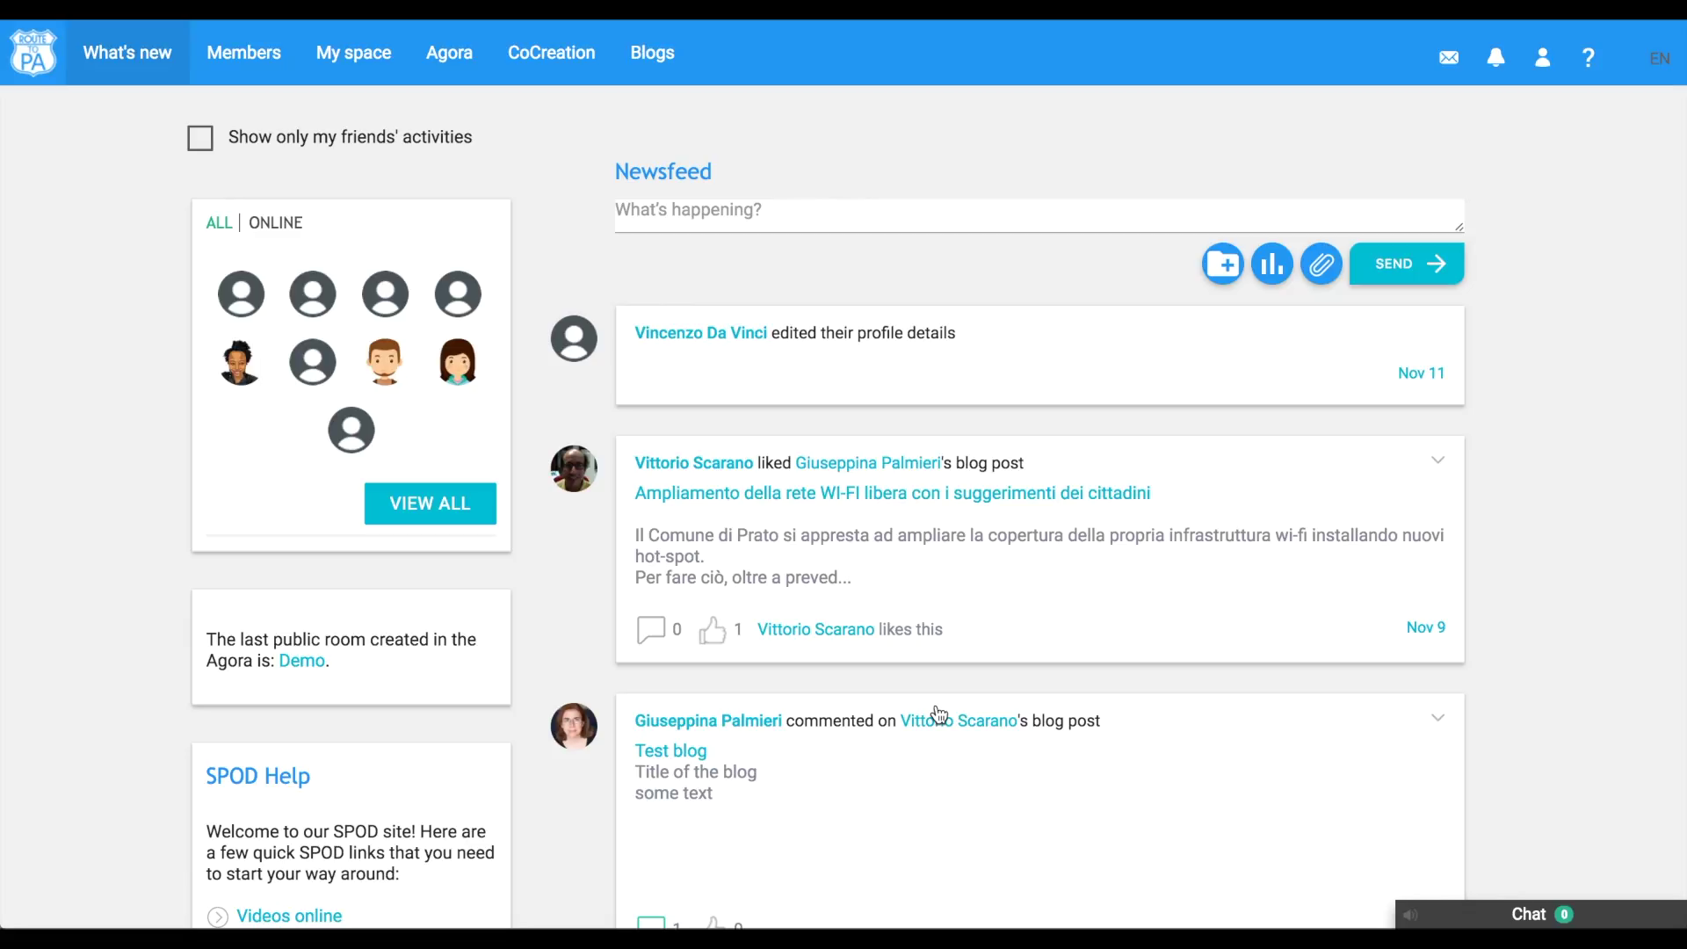
Step: Start a new dataset room in the CoCreation area and name it "Humidity room"
click(541, 65)
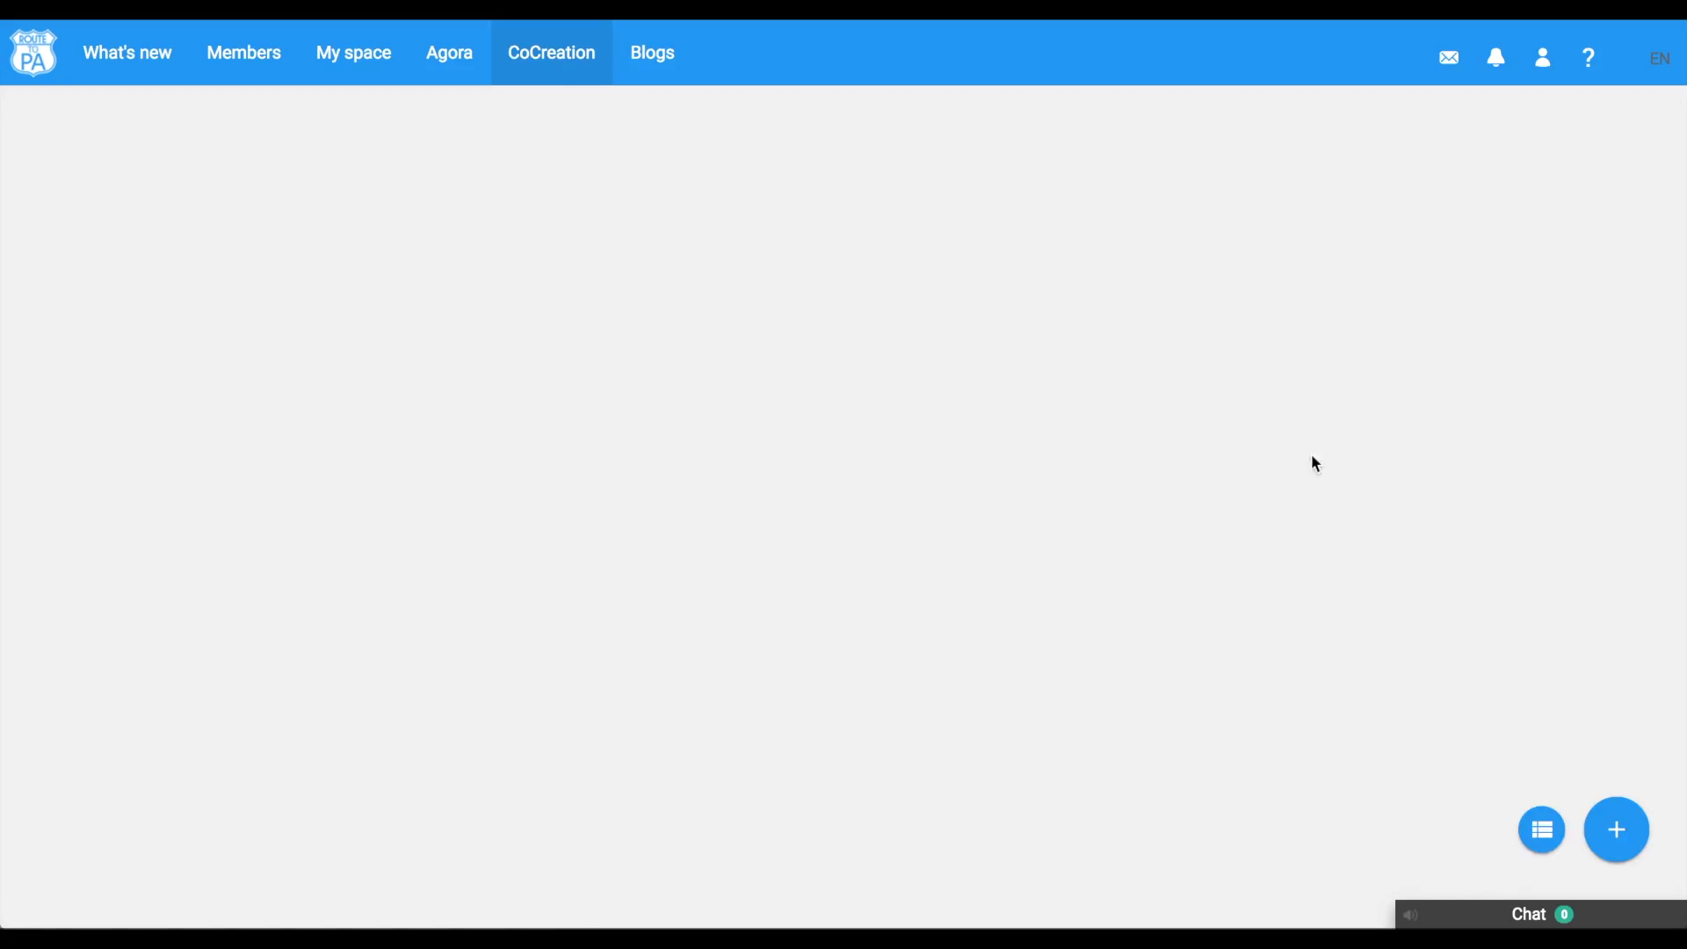
click(1617, 829)
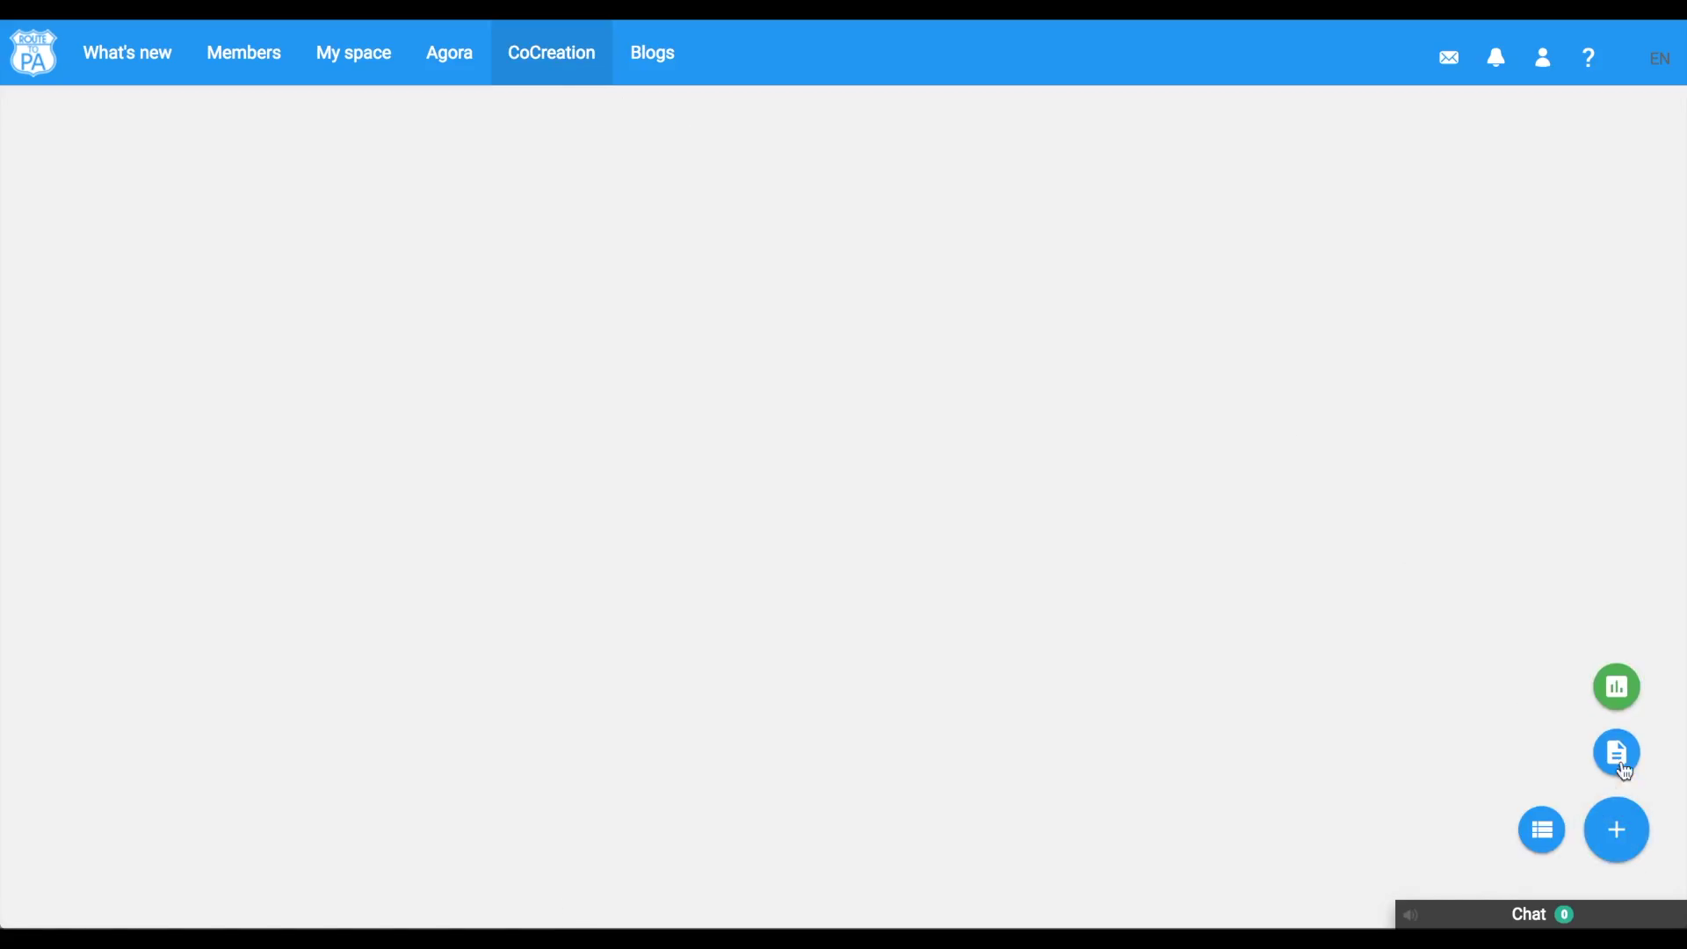
click(1619, 690)
click(945, 250)
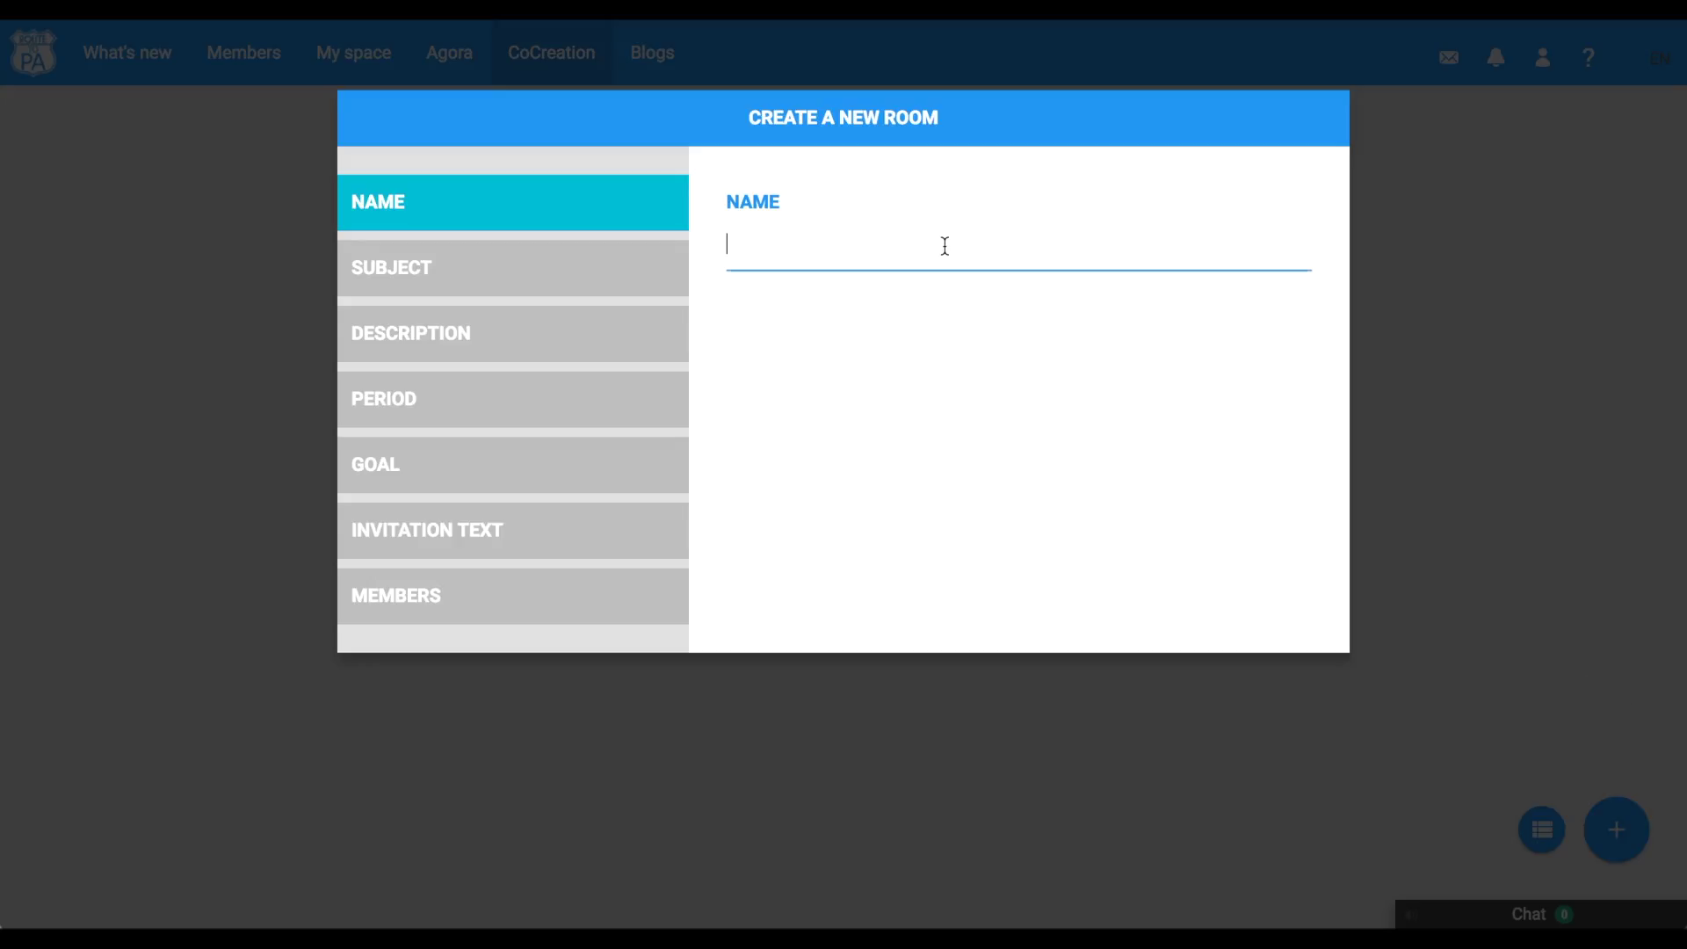
text(Humidity room)
Step: Set the room's subject to "About humidity" and its description to "Some personal observations"
click(594, 267)
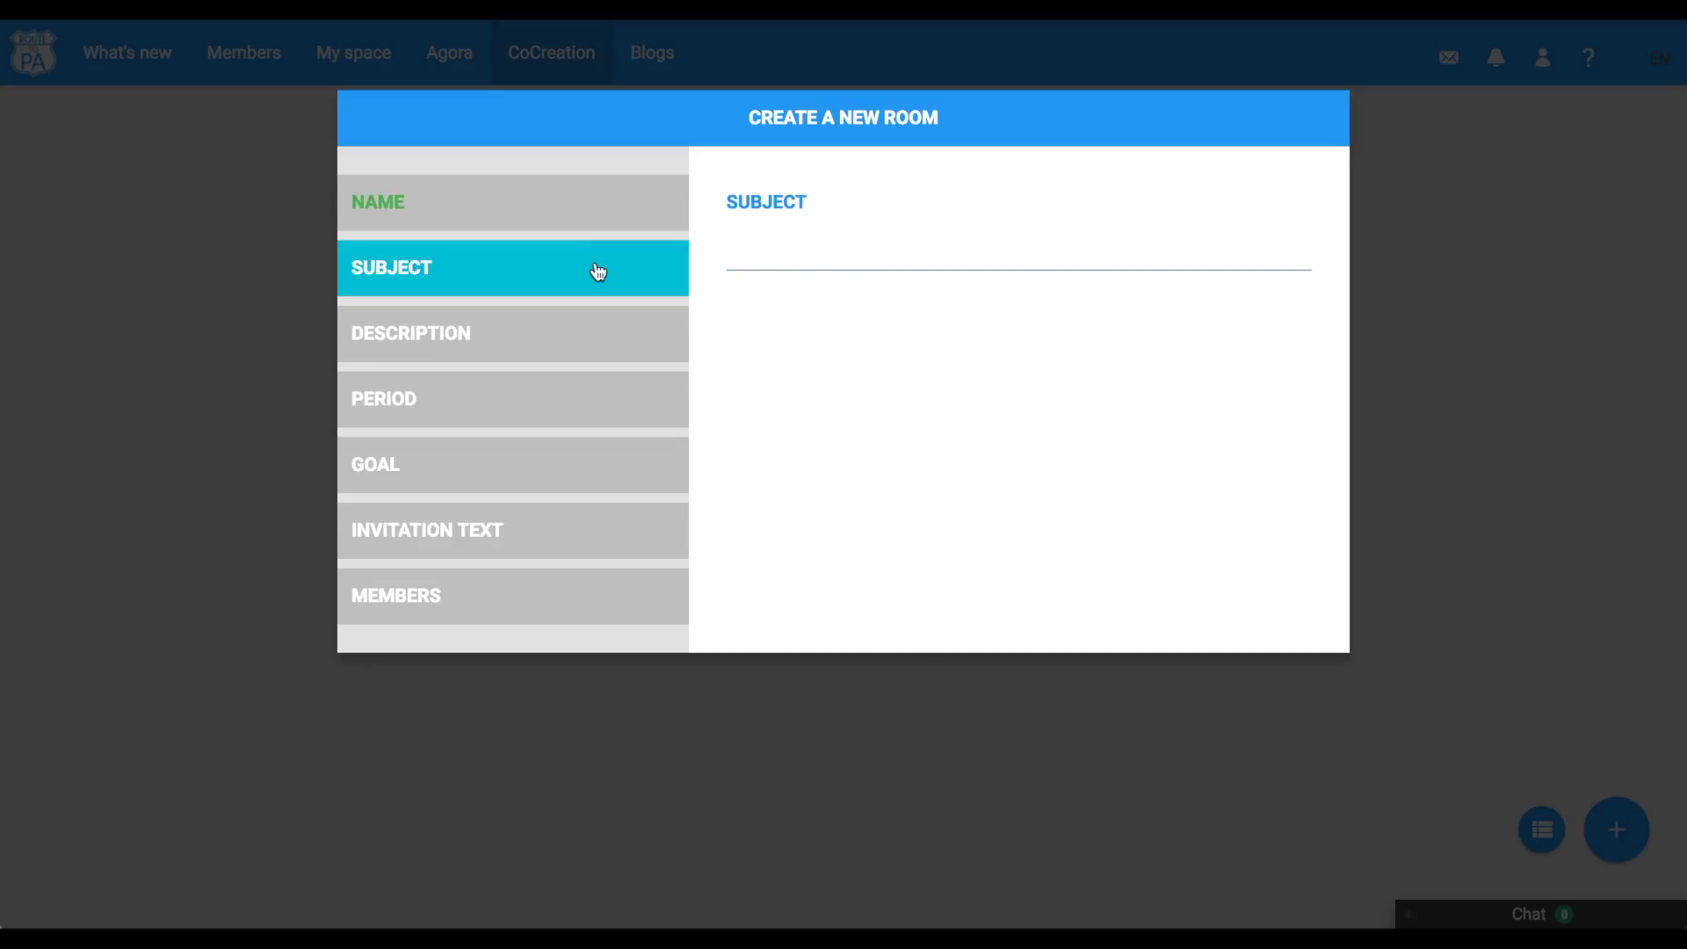
click(743, 245)
text(About )
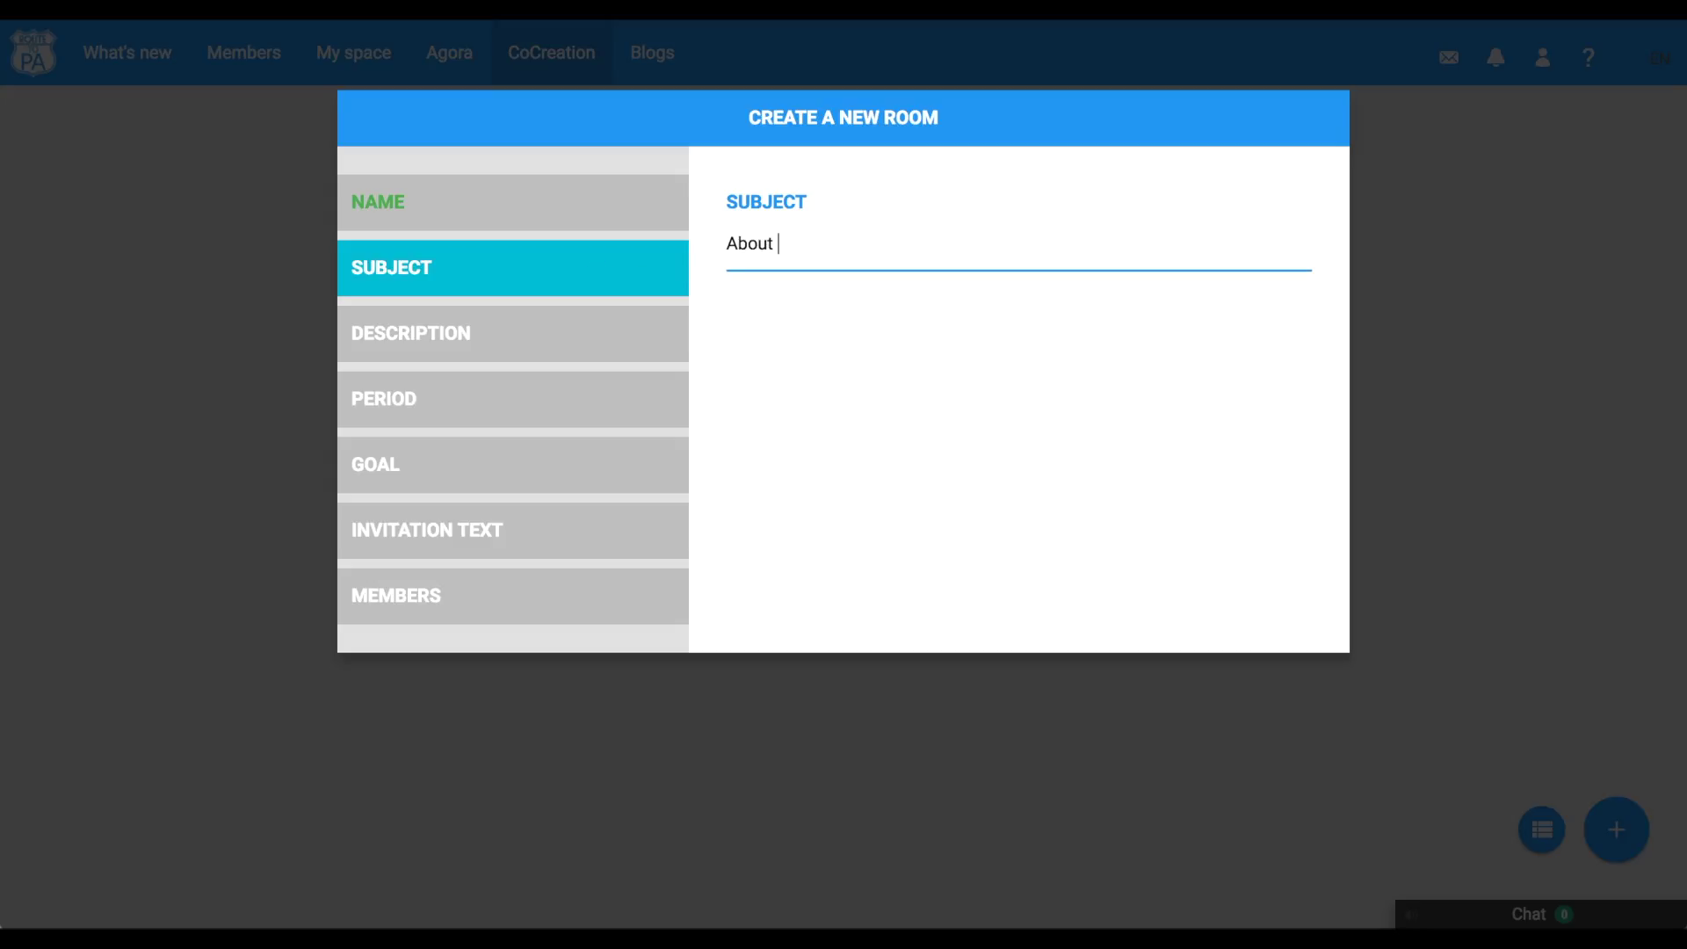
text(humidity)
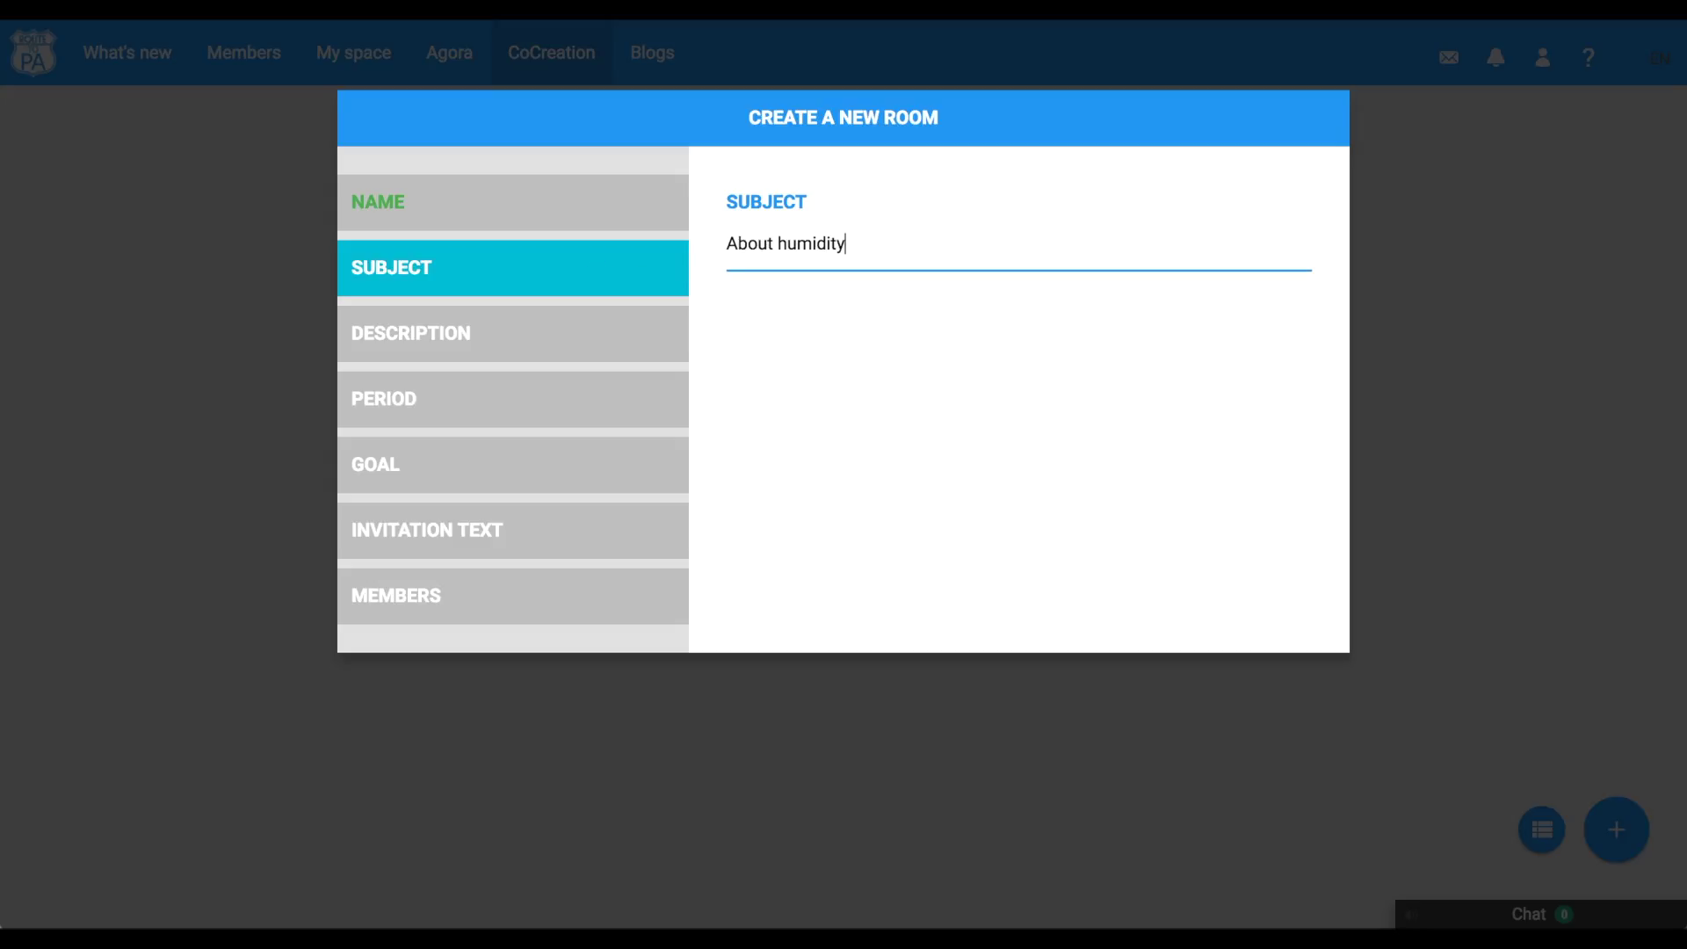
click(557, 342)
click(751, 260)
text(Some person)
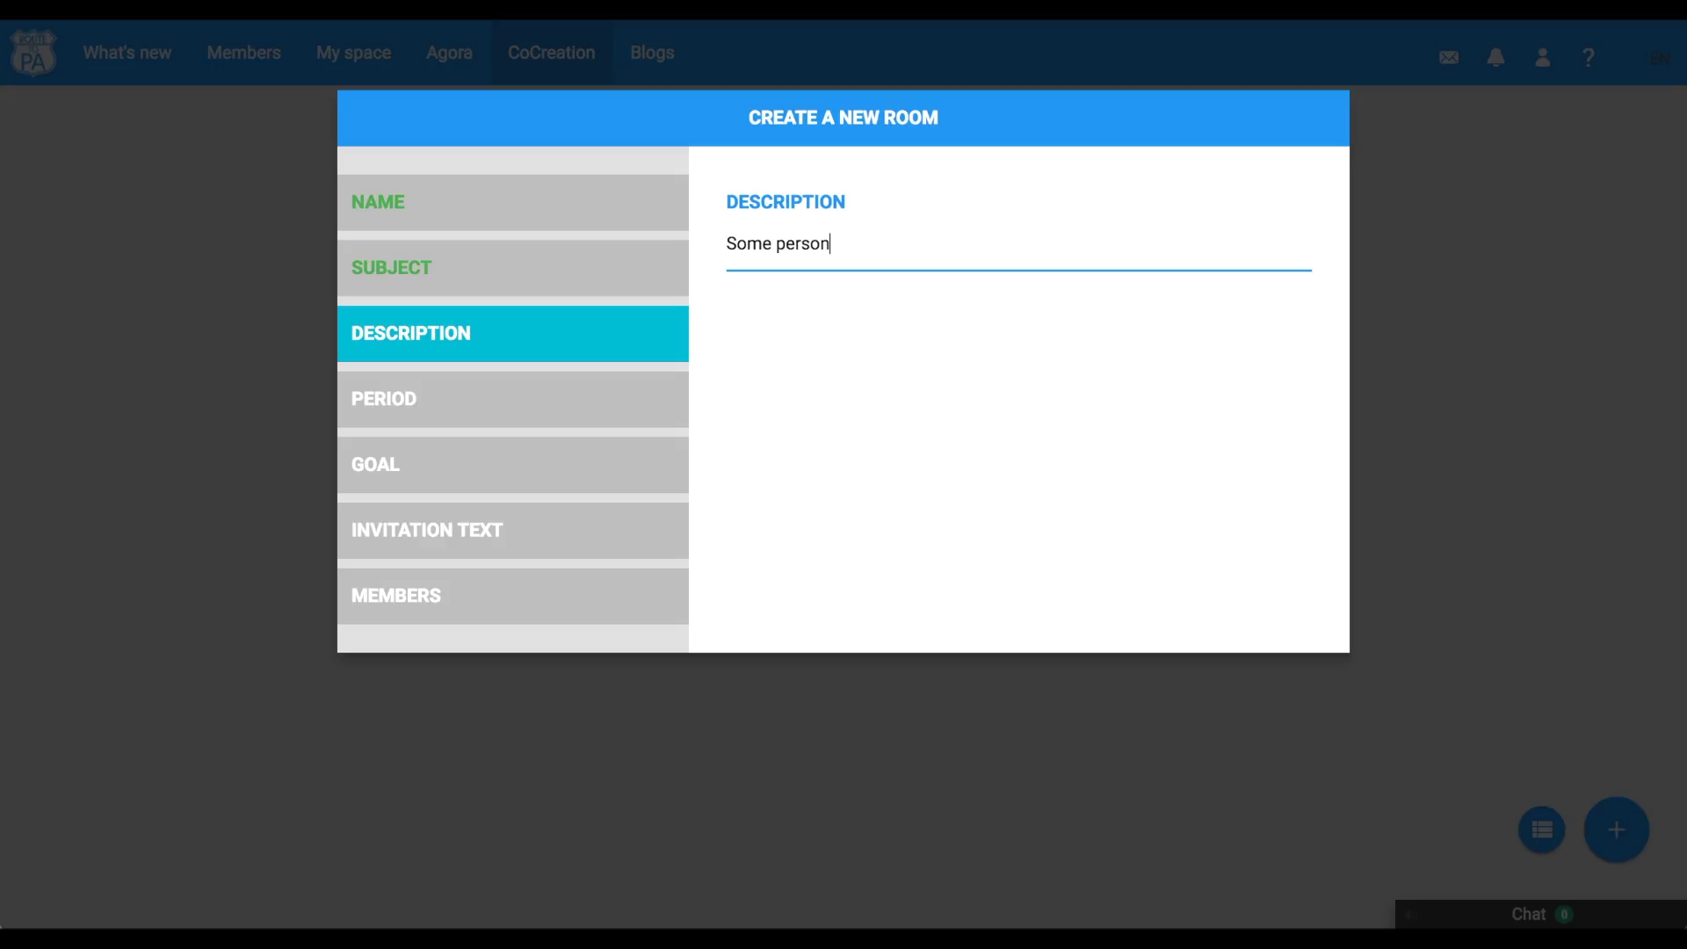
text(al observations)
Step: Set the room's period from November 14, 2016 to November 15, 2016
click(561, 399)
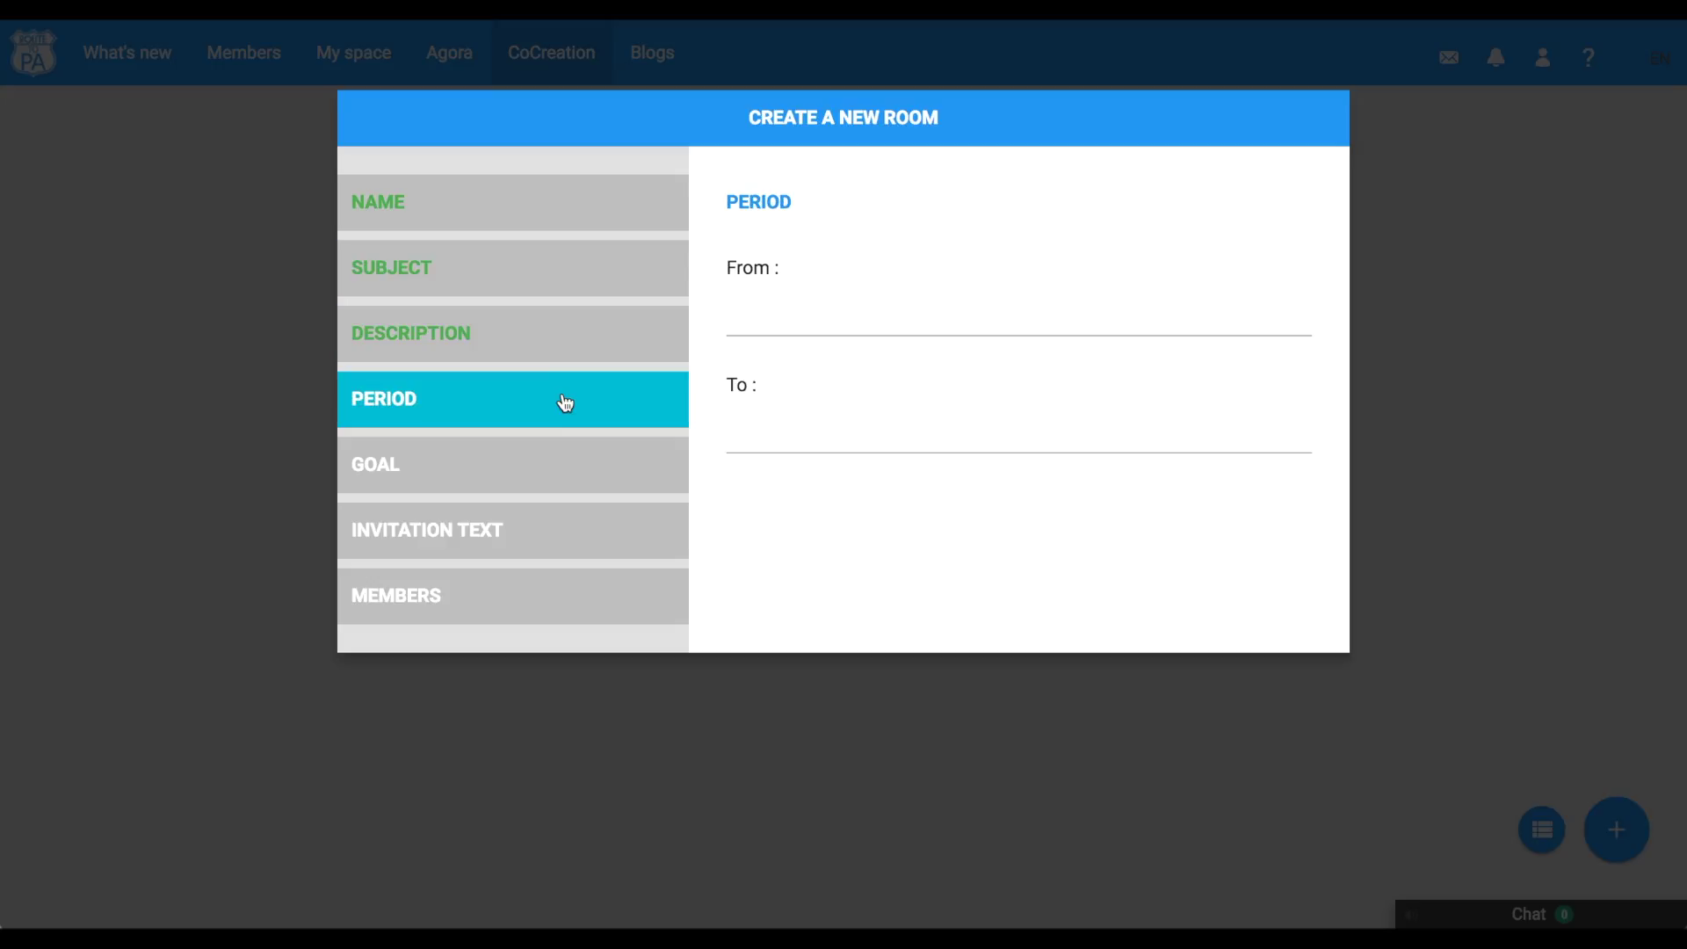
click(851, 325)
click(1269, 567)
click(1039, 439)
click(1070, 401)
click(1269, 563)
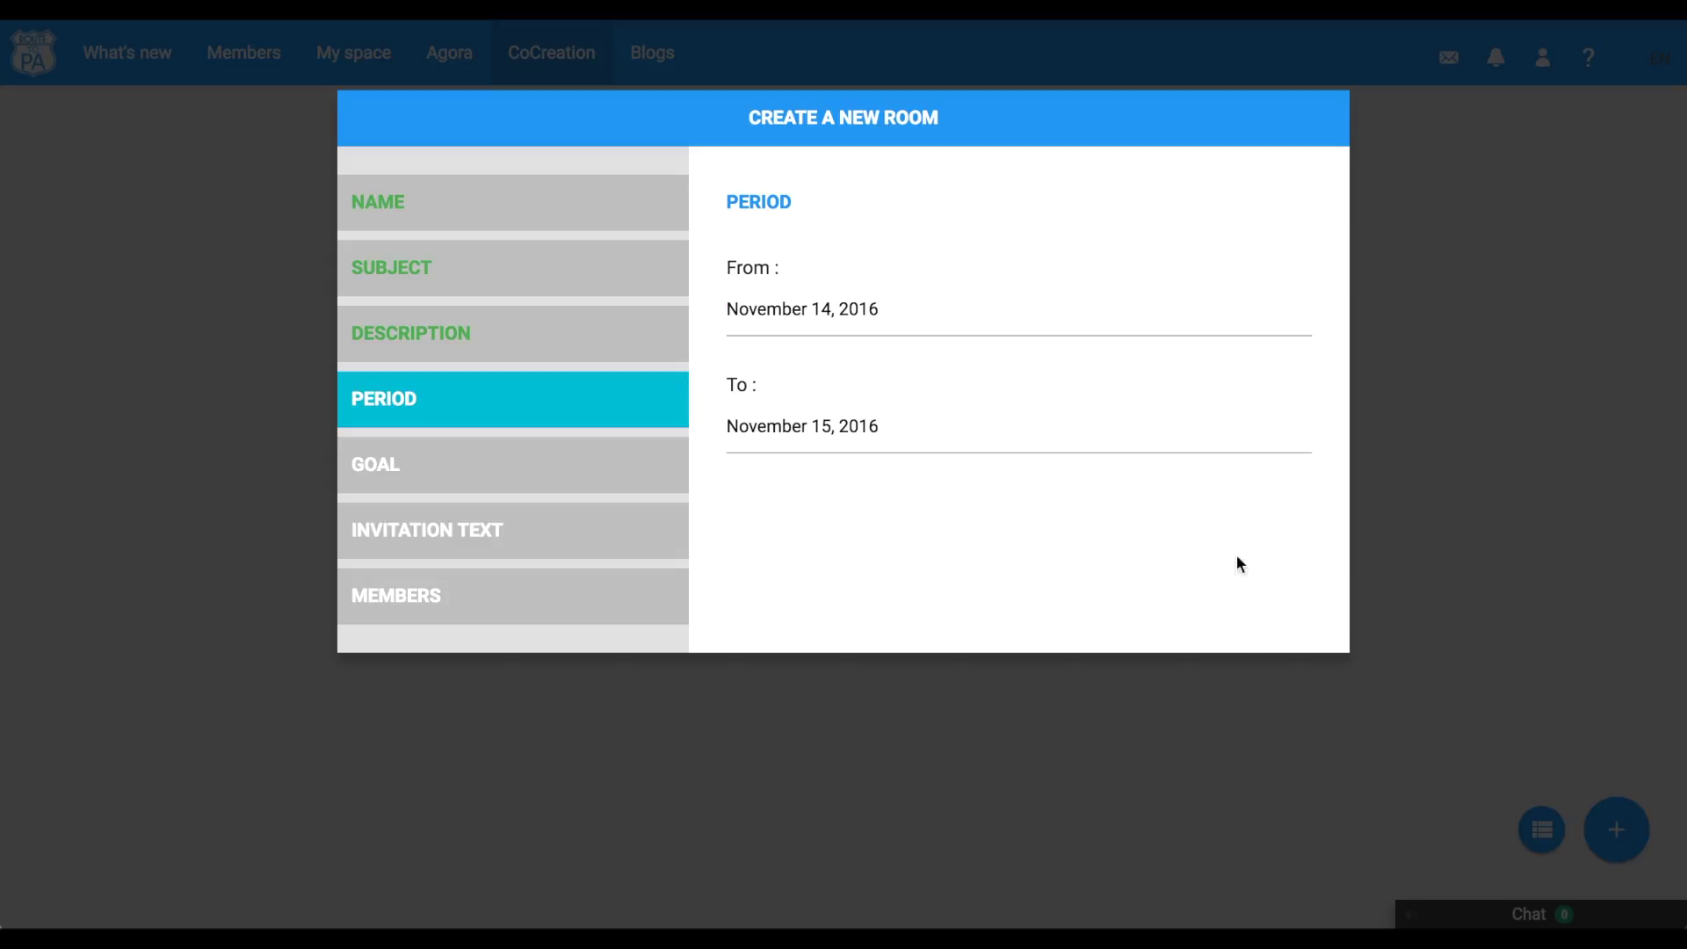
Step: Enter "Write some dat" as the room's goal and "Join us!" as the invitation text
click(648, 453)
click(769, 267)
text(W)
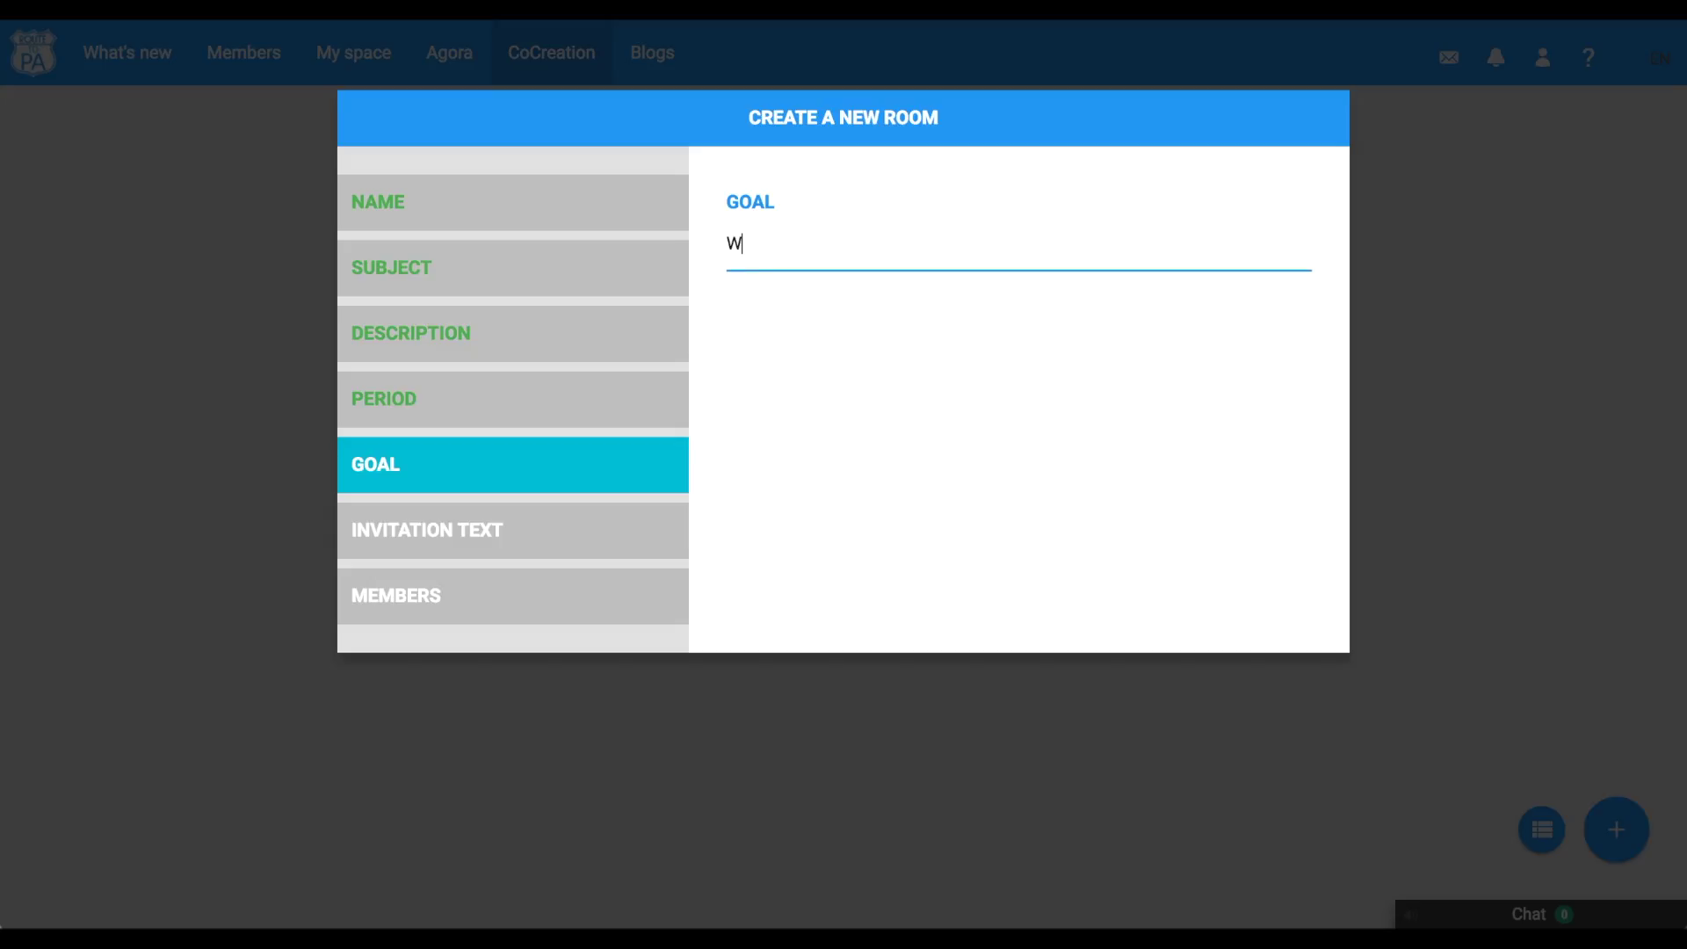
text(rite some dat)
click(577, 539)
click(863, 249)
text(Join us!)
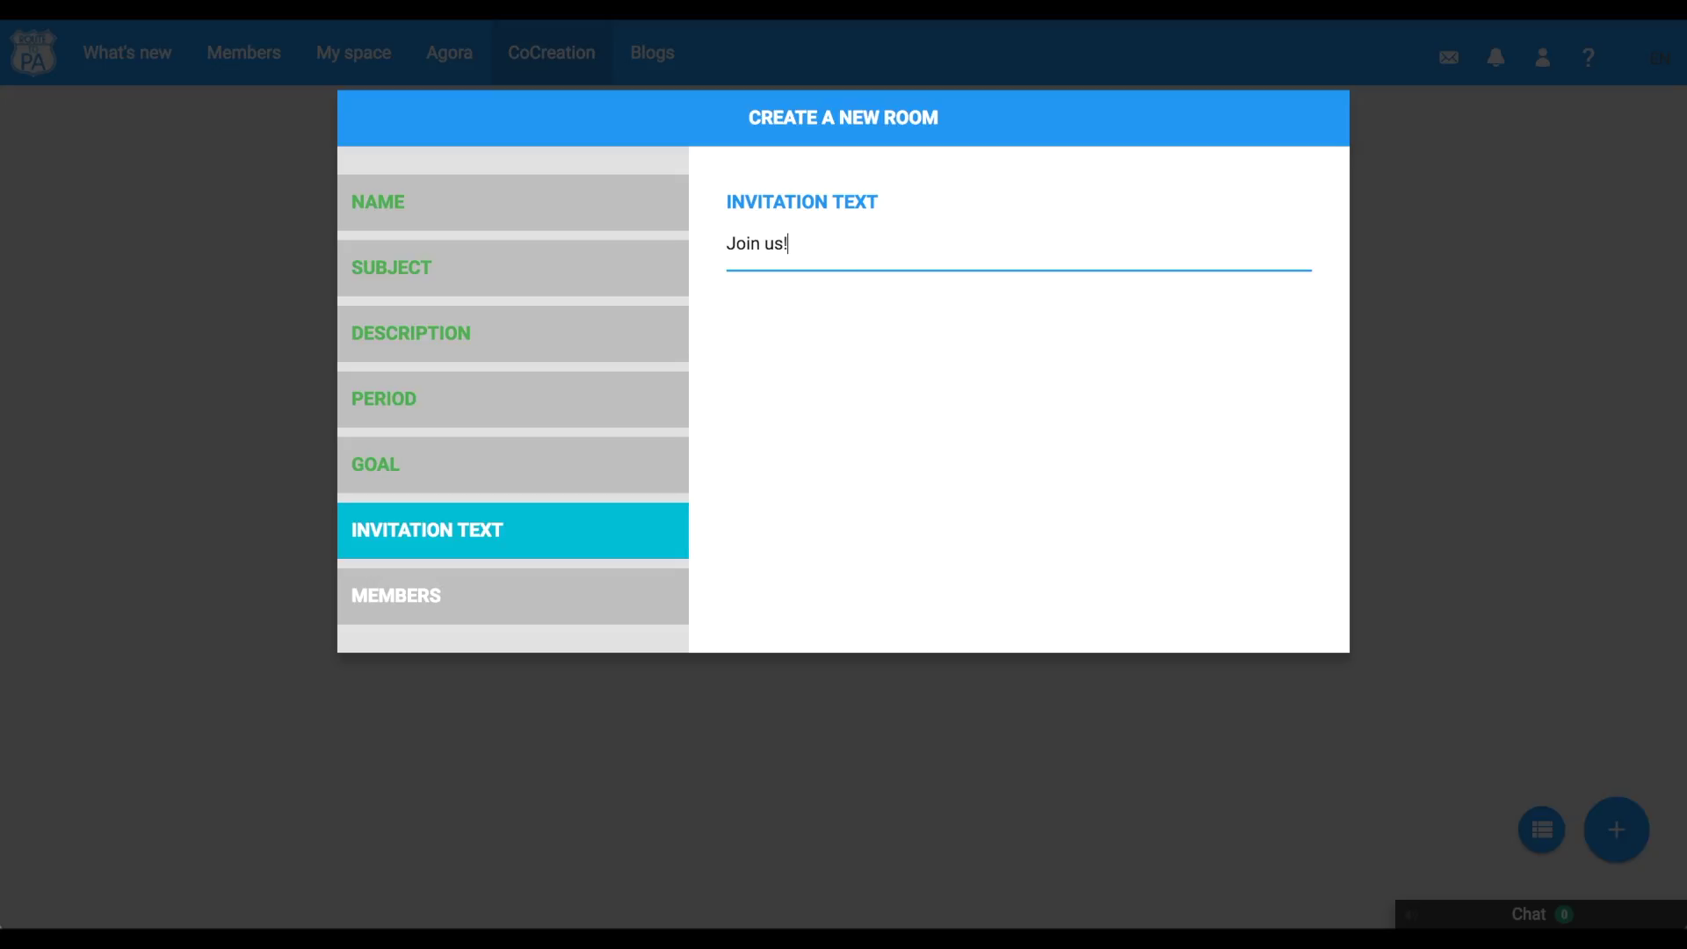
Step: Add the invited member by first name from the suggested match and create the CoCreation room
click(603, 599)
text(Ruth)
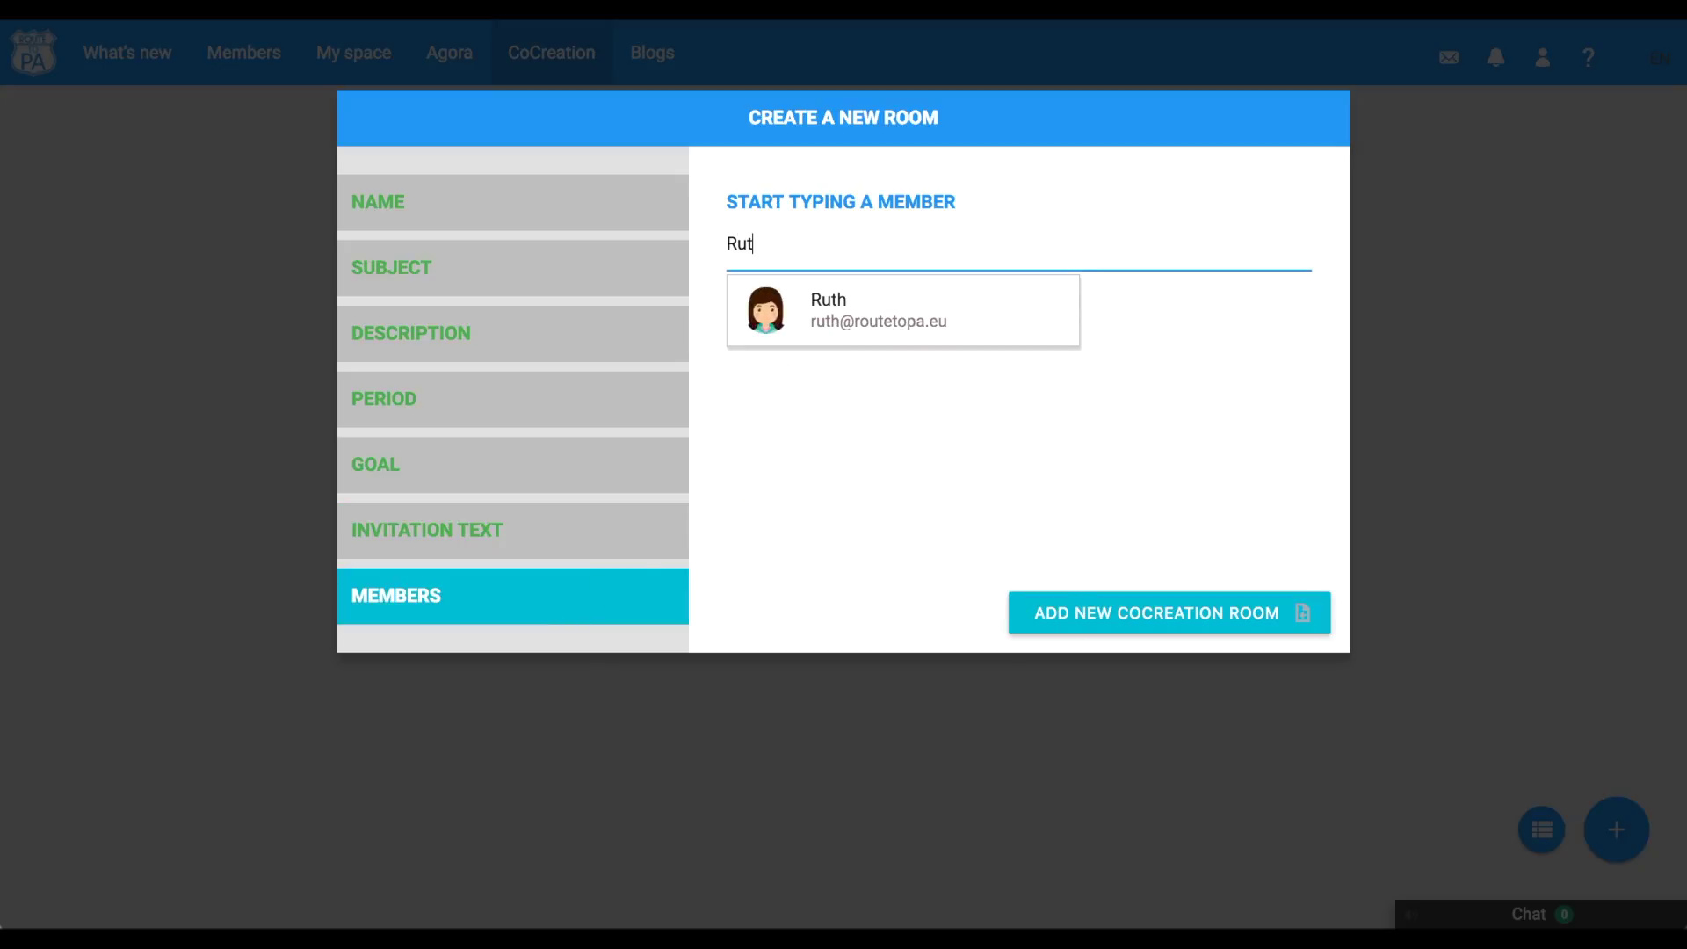
click(858, 323)
click(1115, 621)
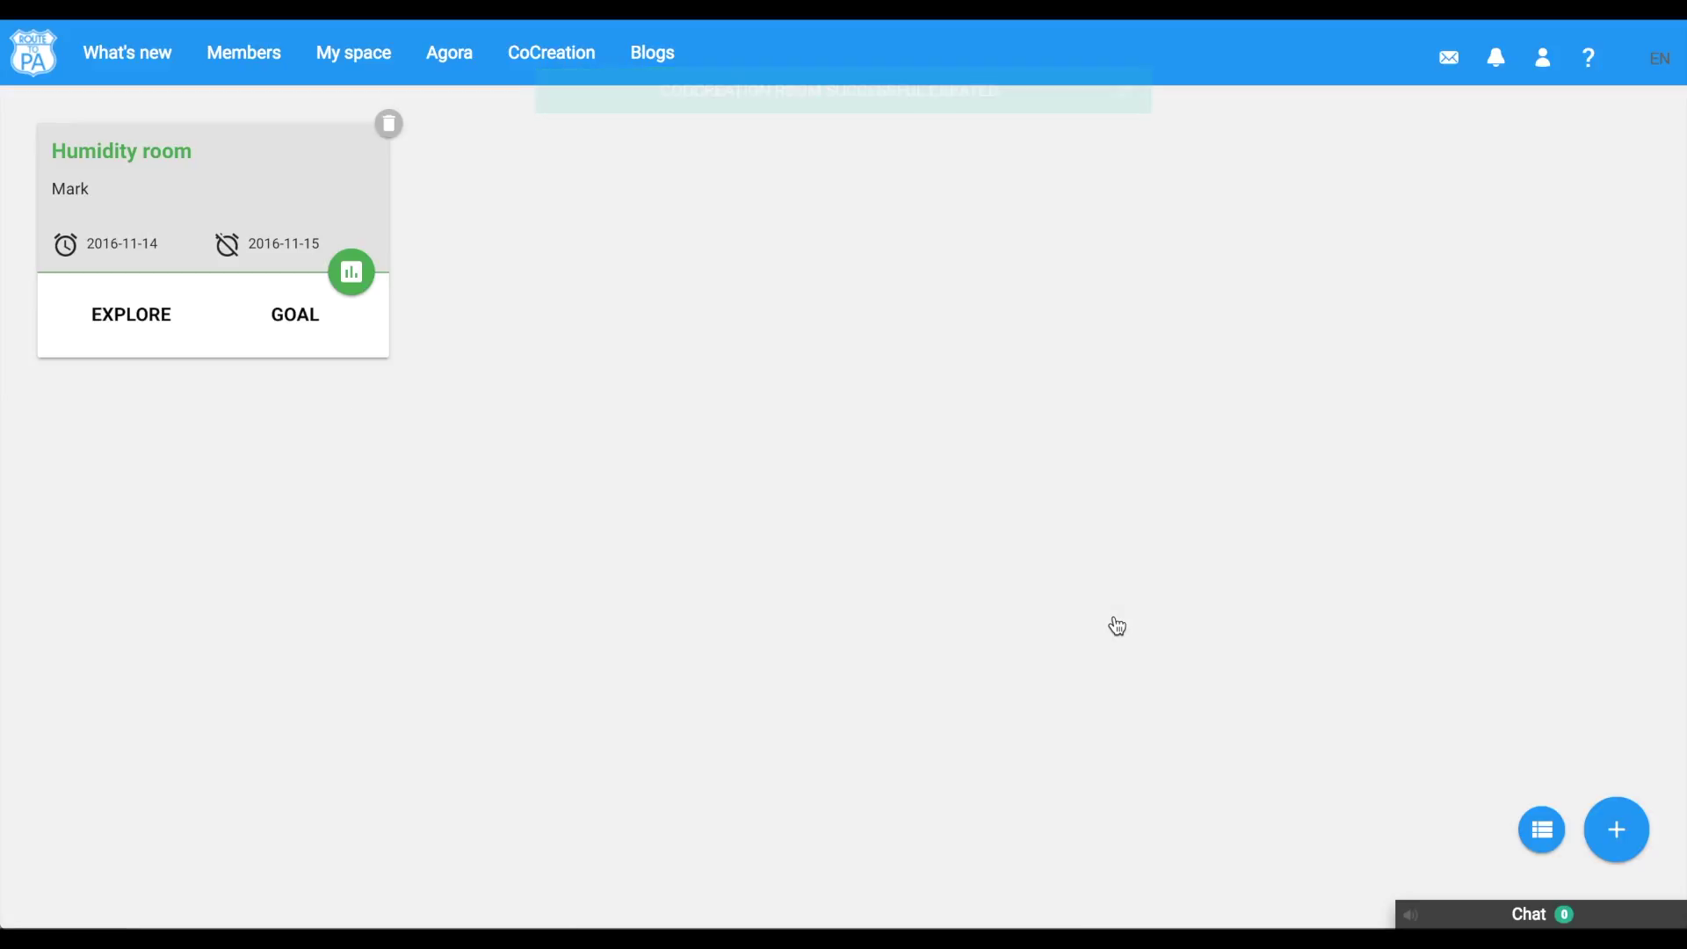
Step: Open the Humidity room and turn on the split screen to show the metadata beside the dataset
click(133, 327)
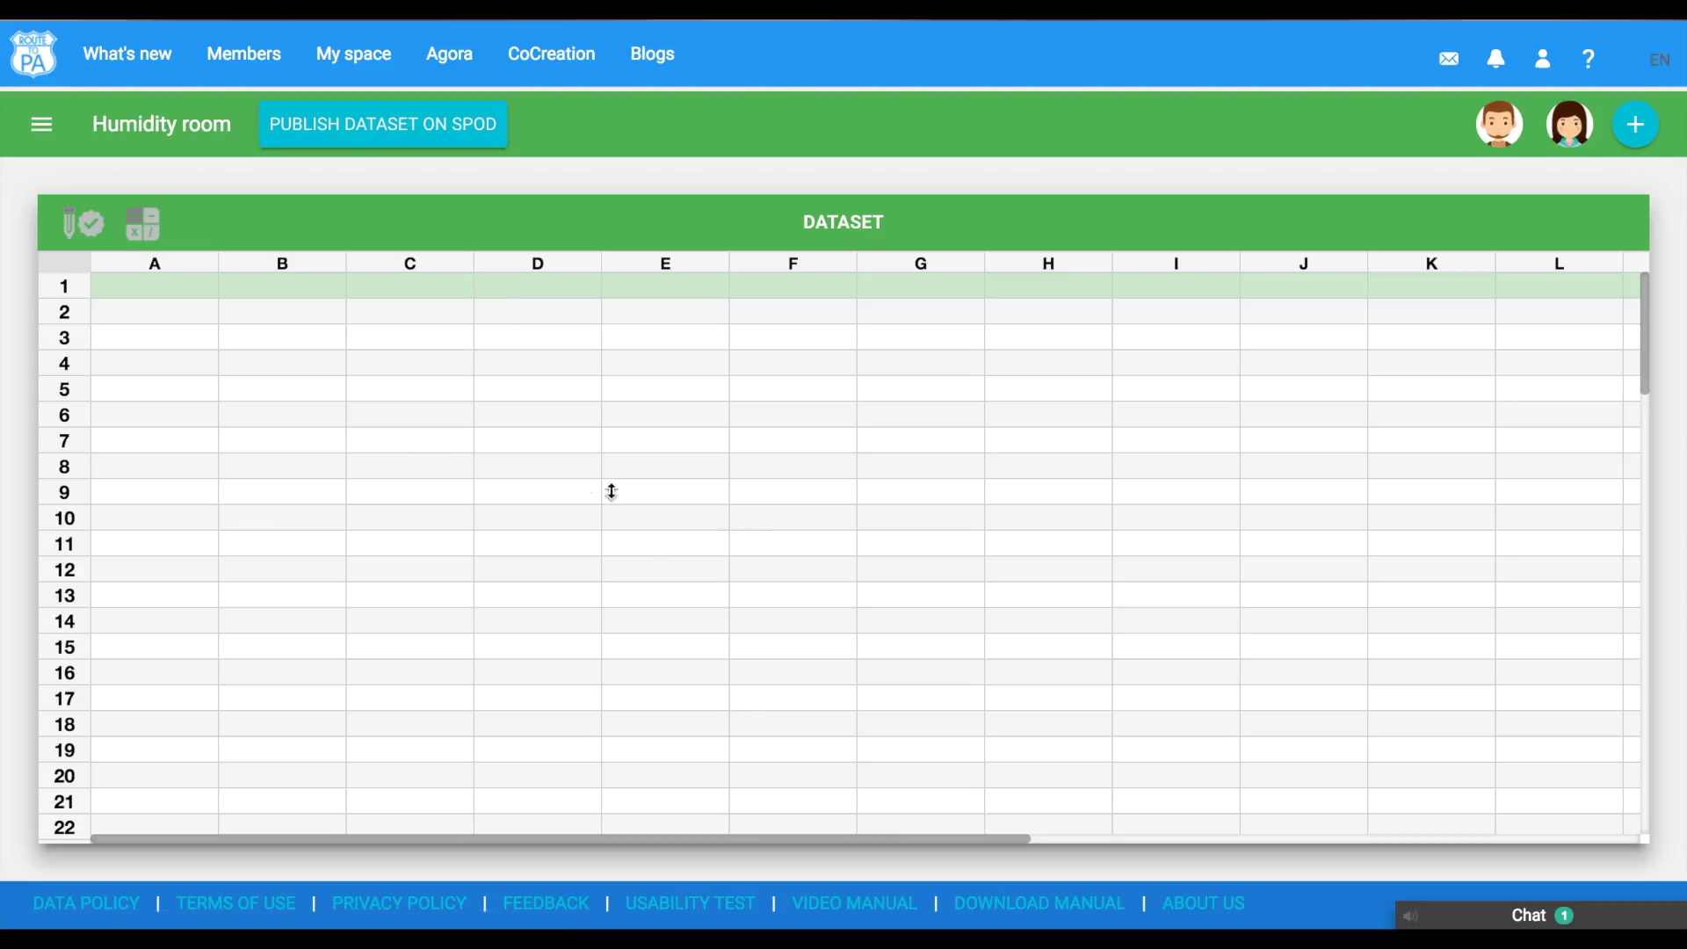
click(42, 127)
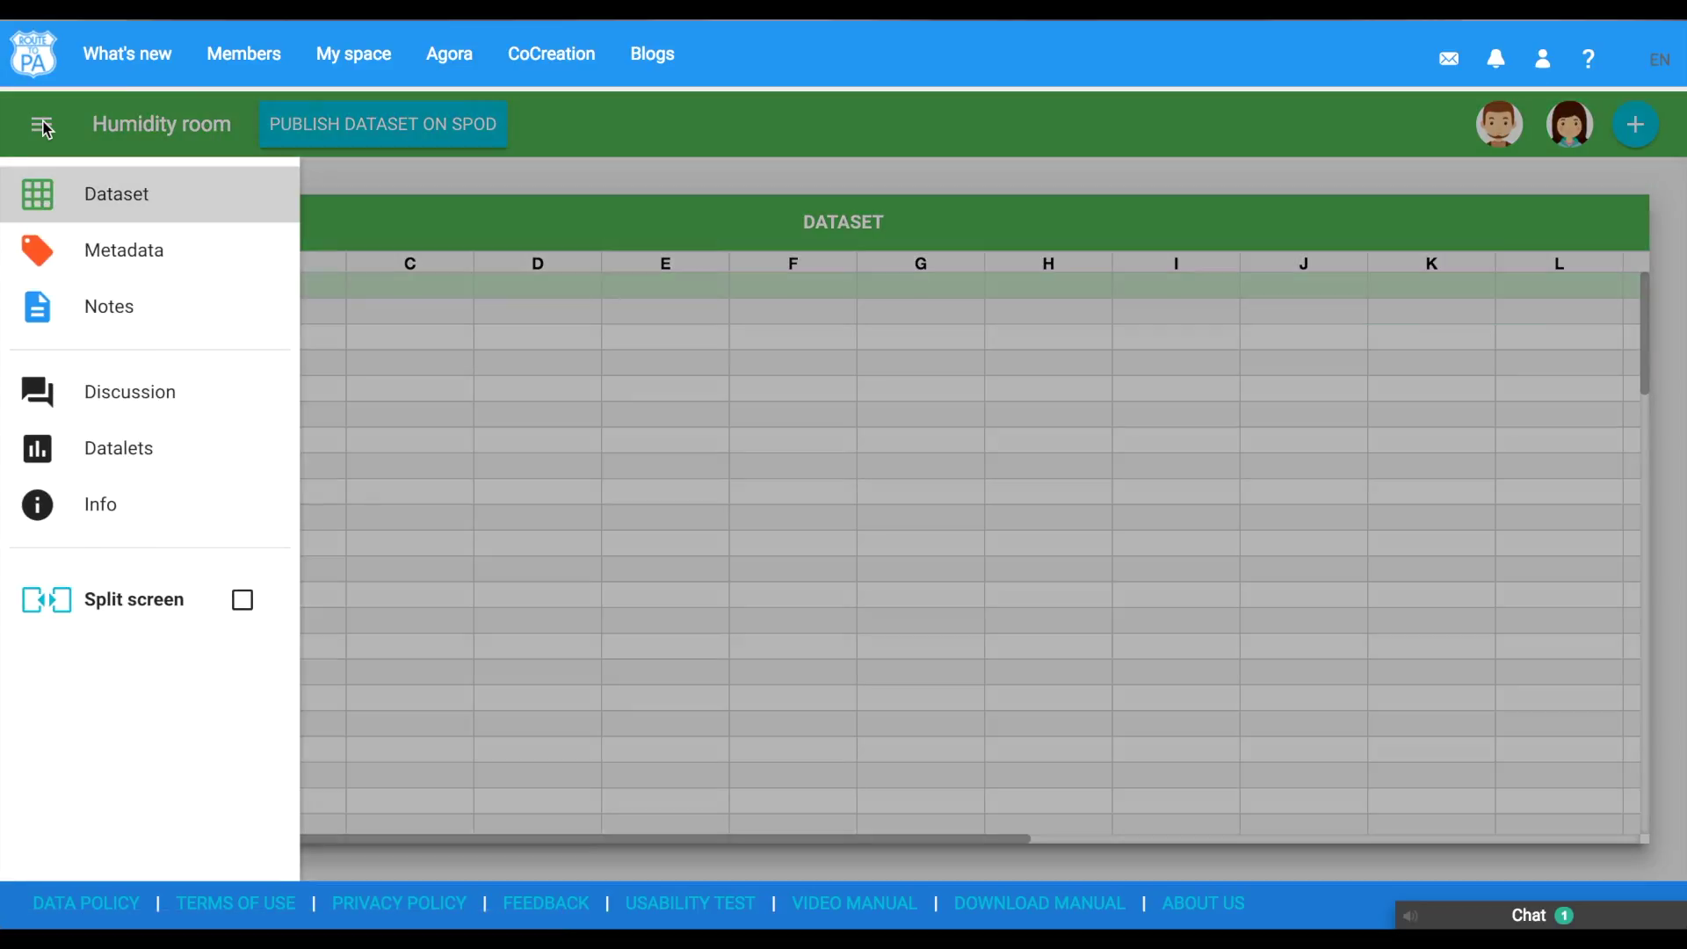
click(168, 604)
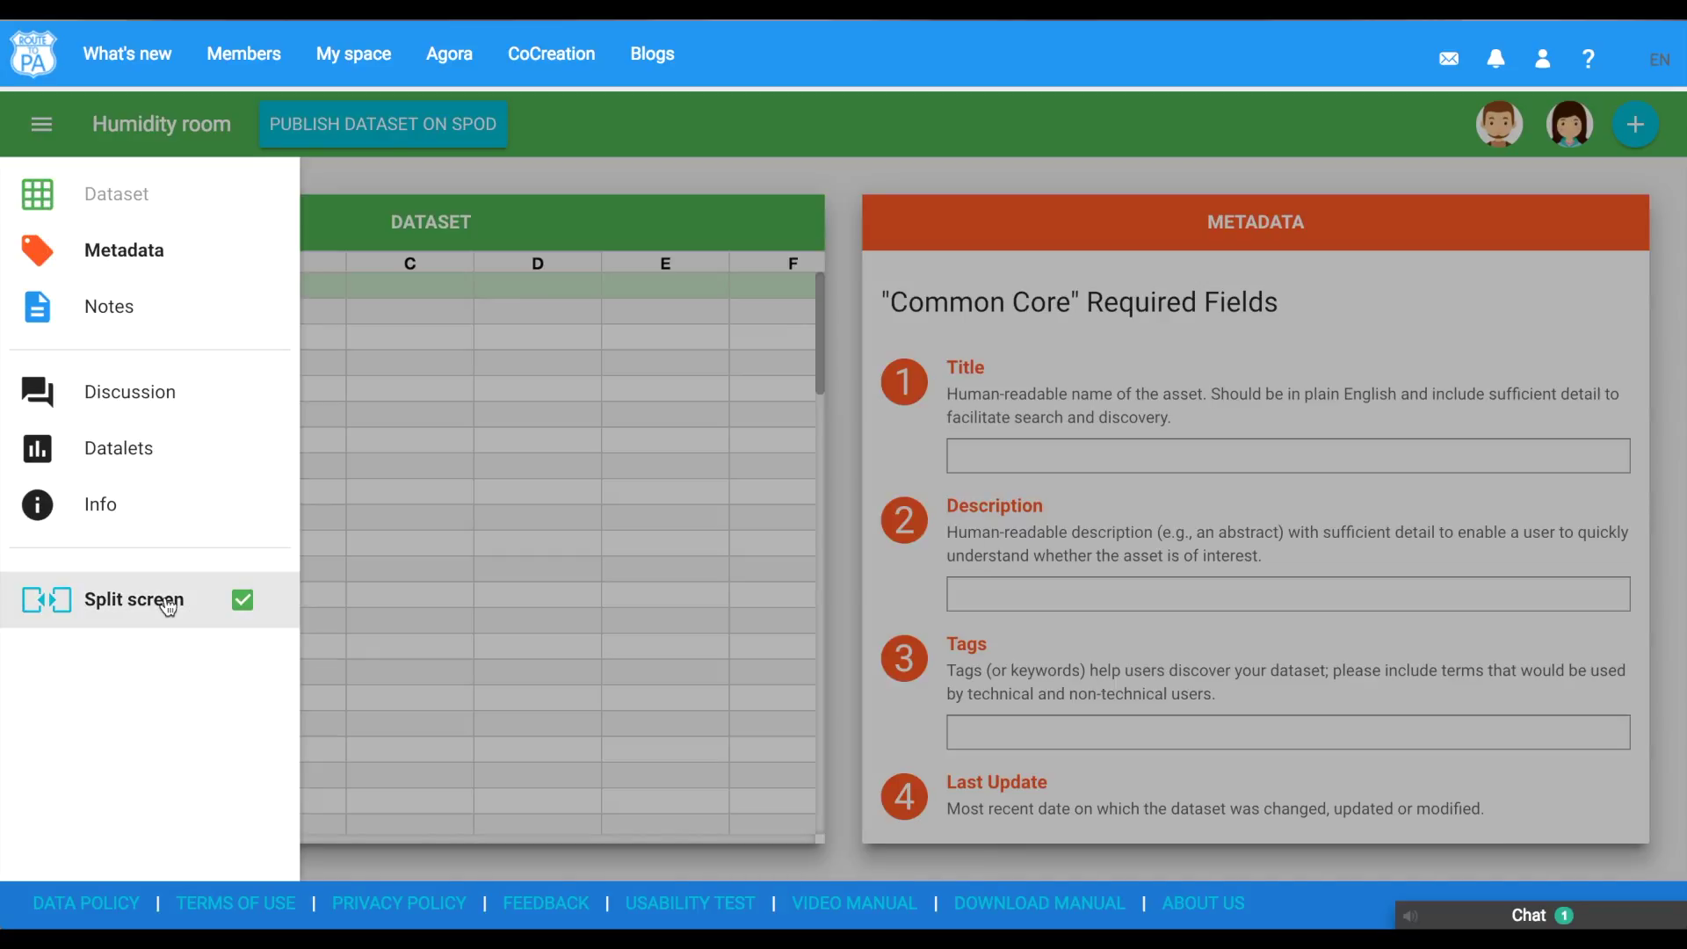
click(634, 177)
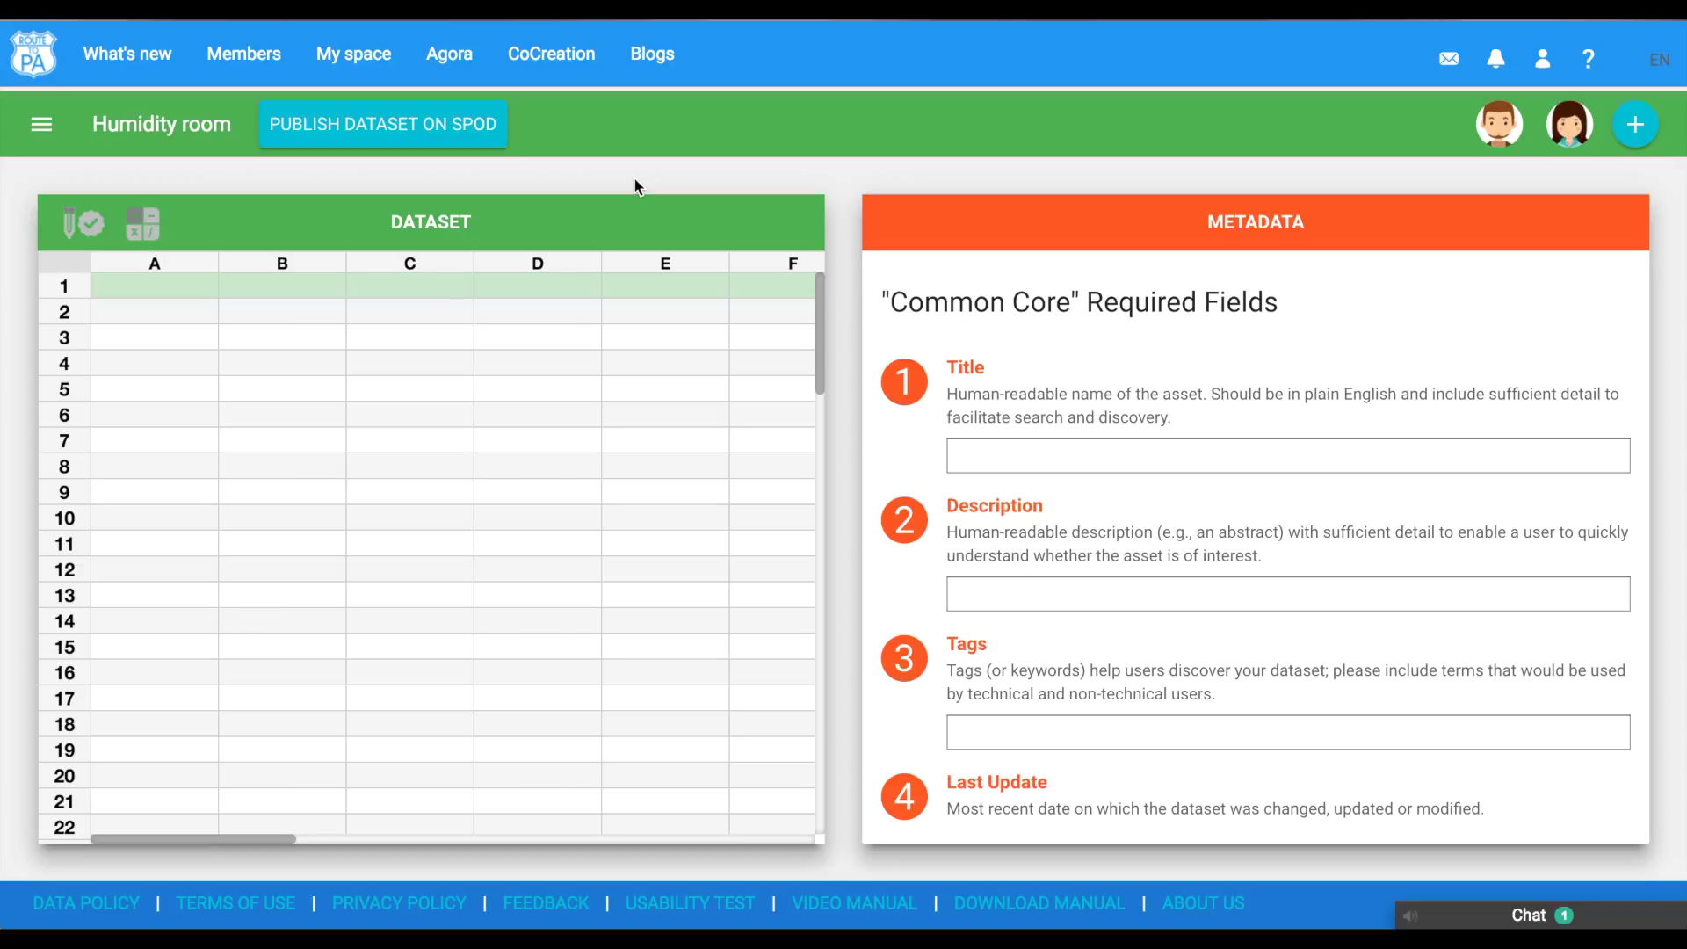
Step: Show the room's discussion beside the dataset and post the comment "We can discuss here!"
click(48, 126)
click(138, 400)
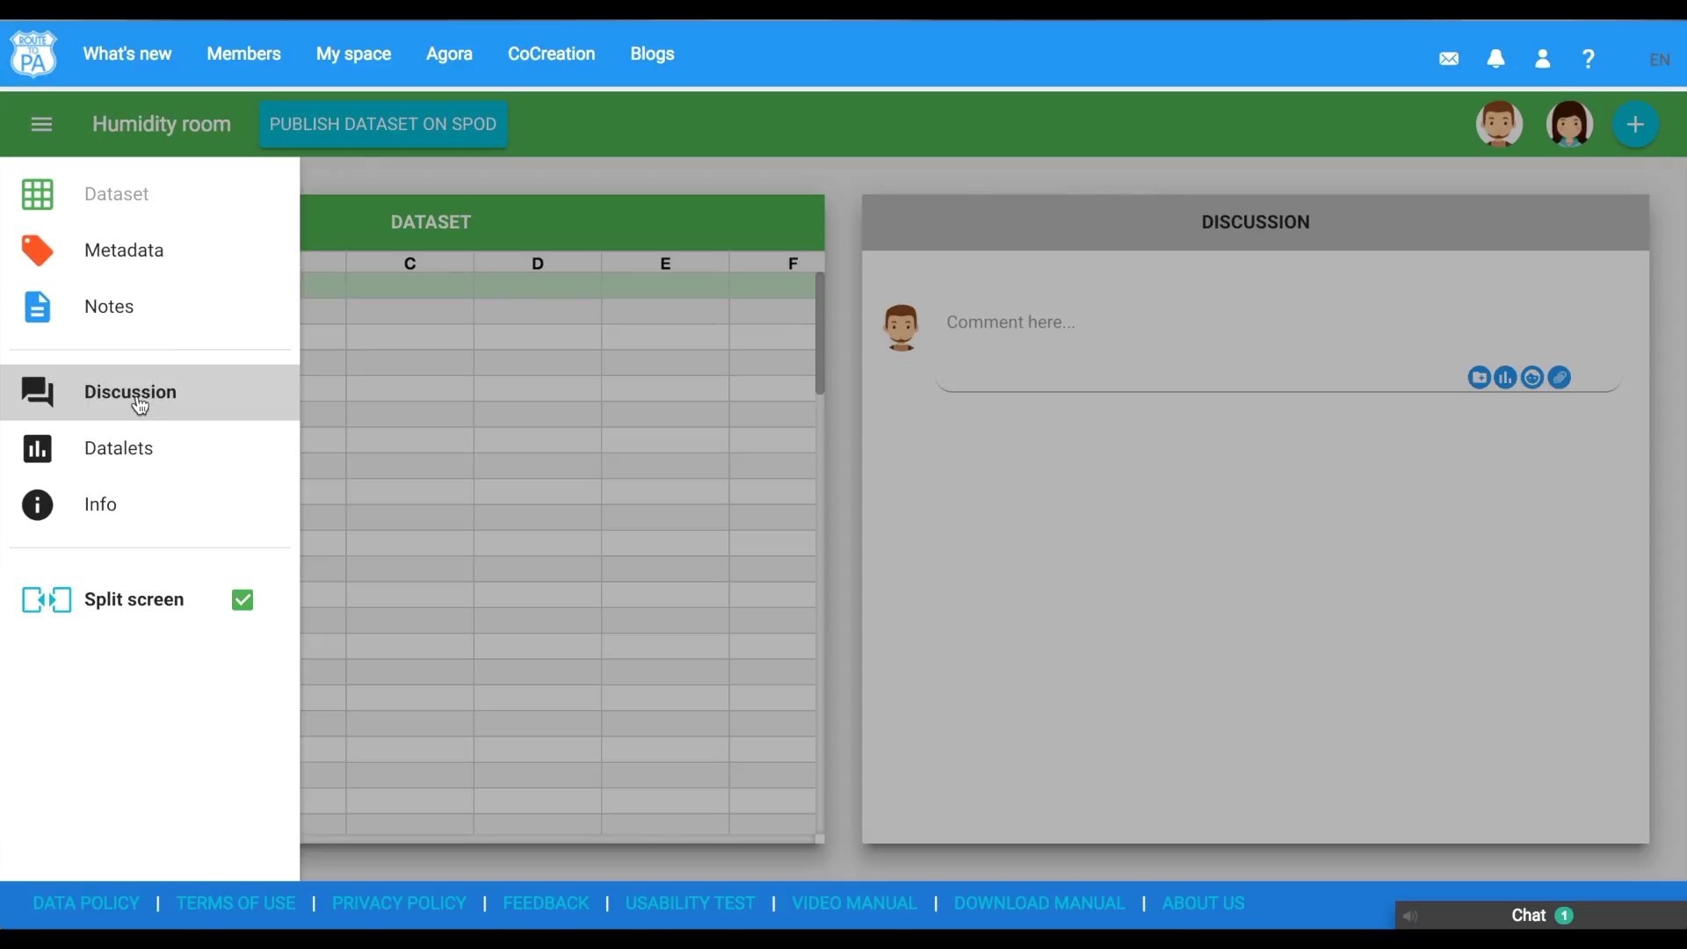
click(861, 168)
click(971, 318)
text(We can discuss here!)
key(Return)
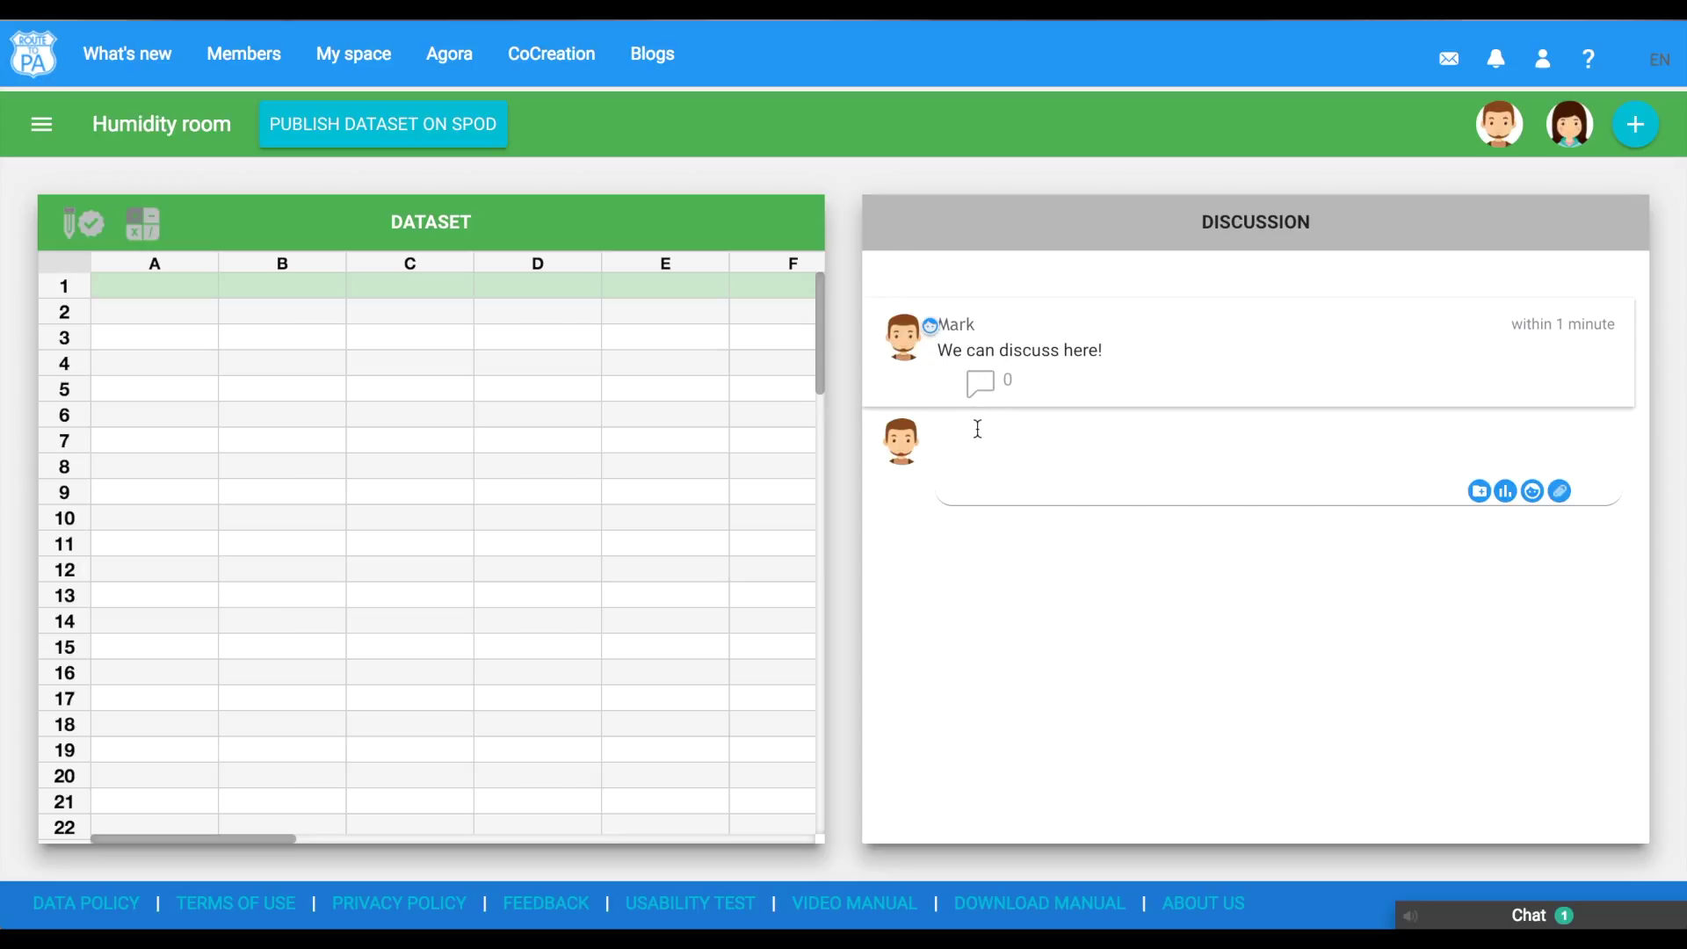
Step: Enter the dataset column headings "Months" in A1 and "Humidity" in B1
double_click(179, 279)
text(Months)
double_click(300, 283)
text(Humidity)
Step: Fill dataset rows 2 to 4 with January 60, February 45 and March 43
double_click(180, 317)
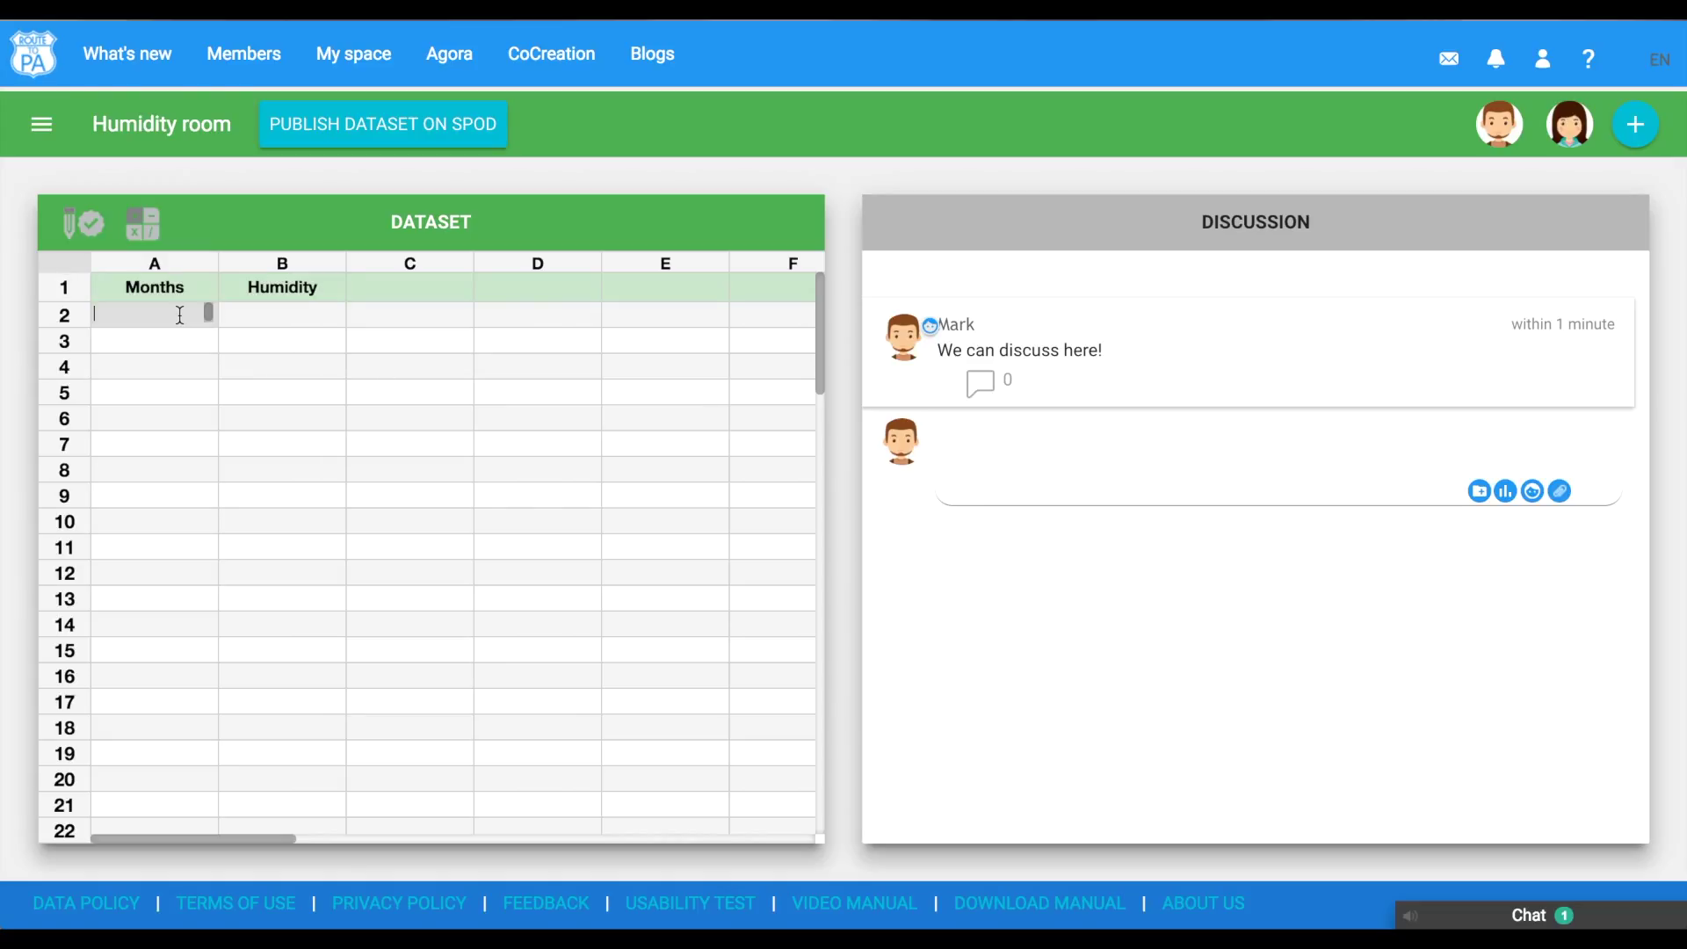
text(January)
double_click(264, 316)
text(60)
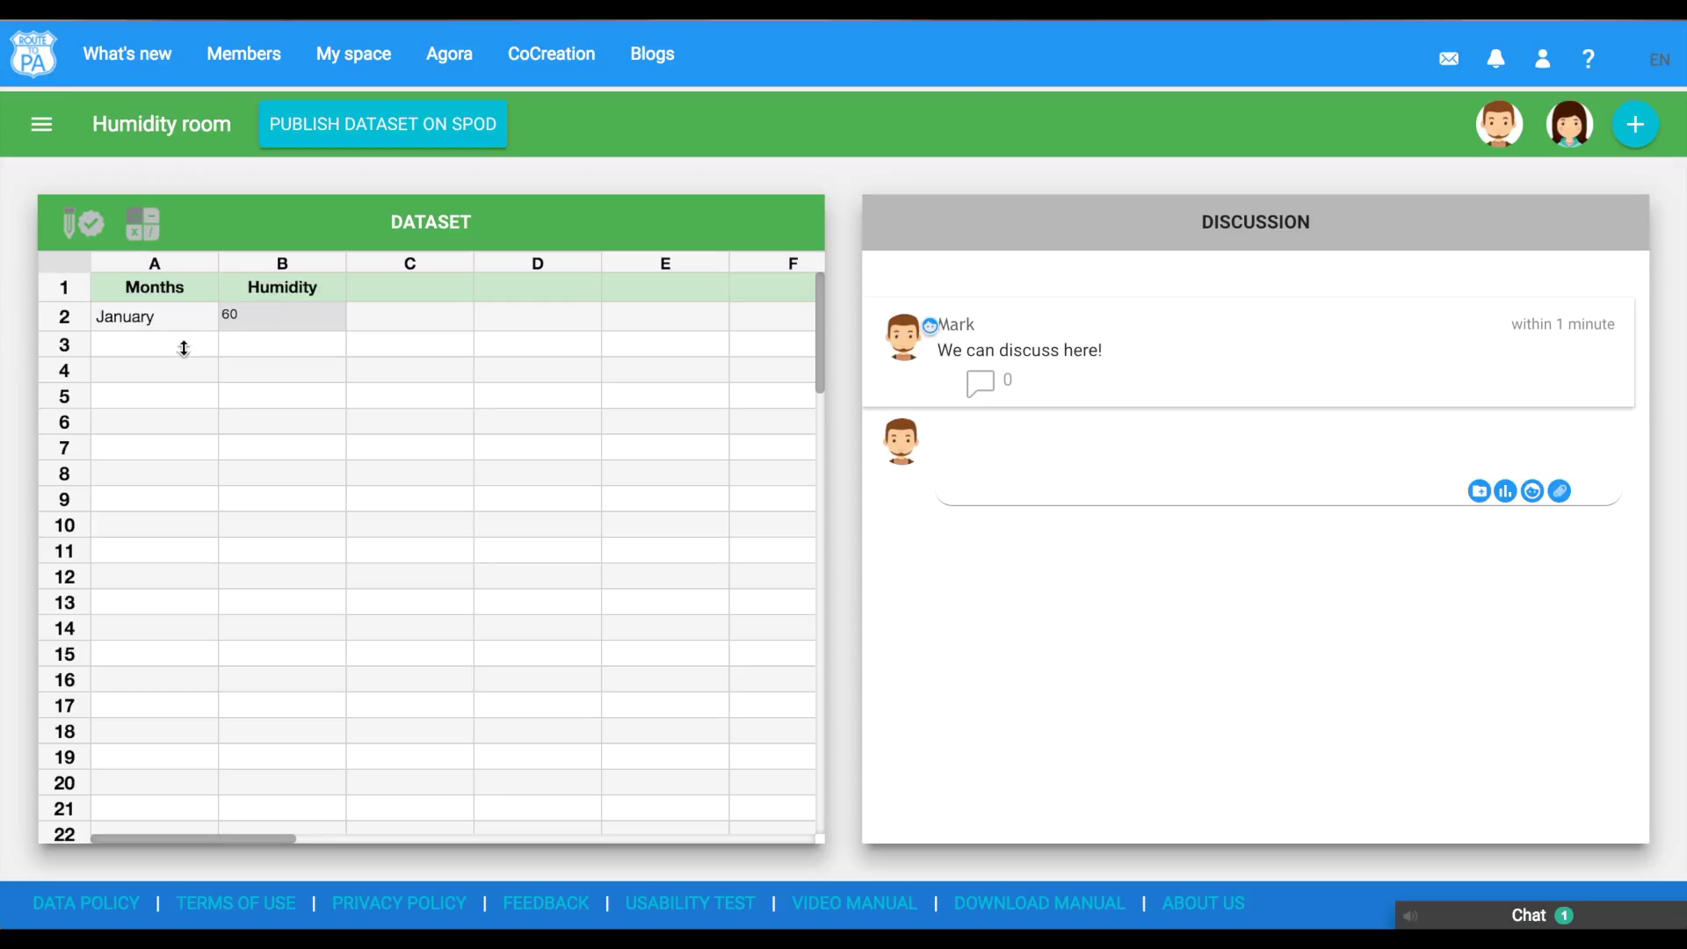
double_click(183, 344)
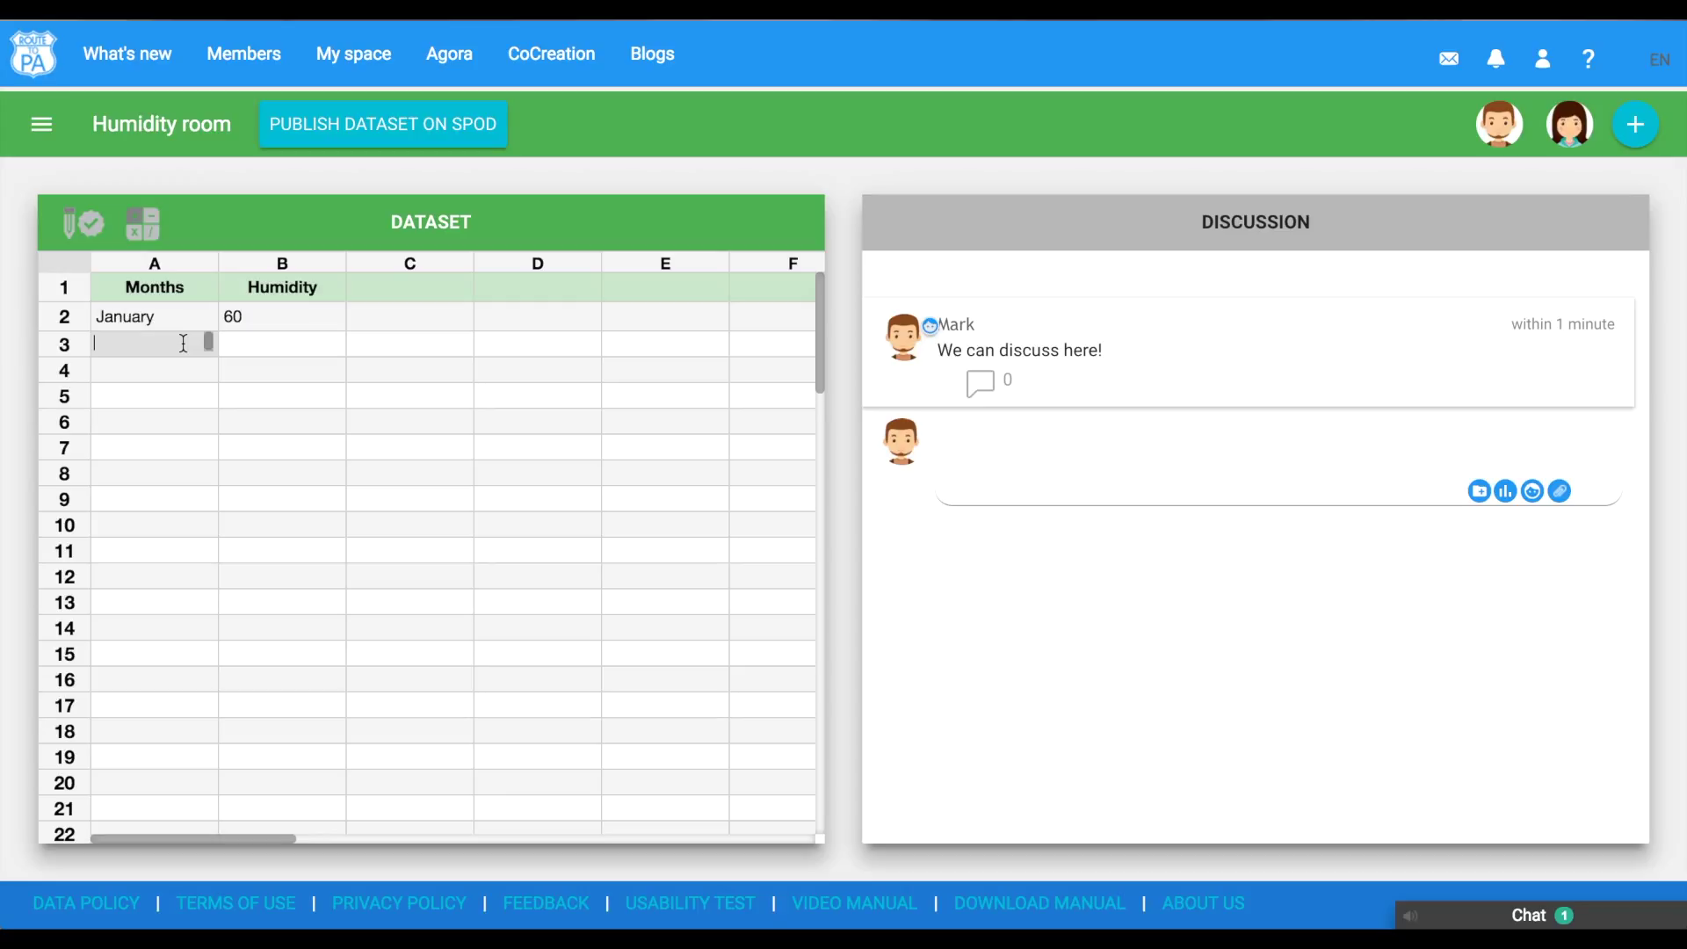
text(February)
double_click(242, 347)
text(45)
double_click(165, 370)
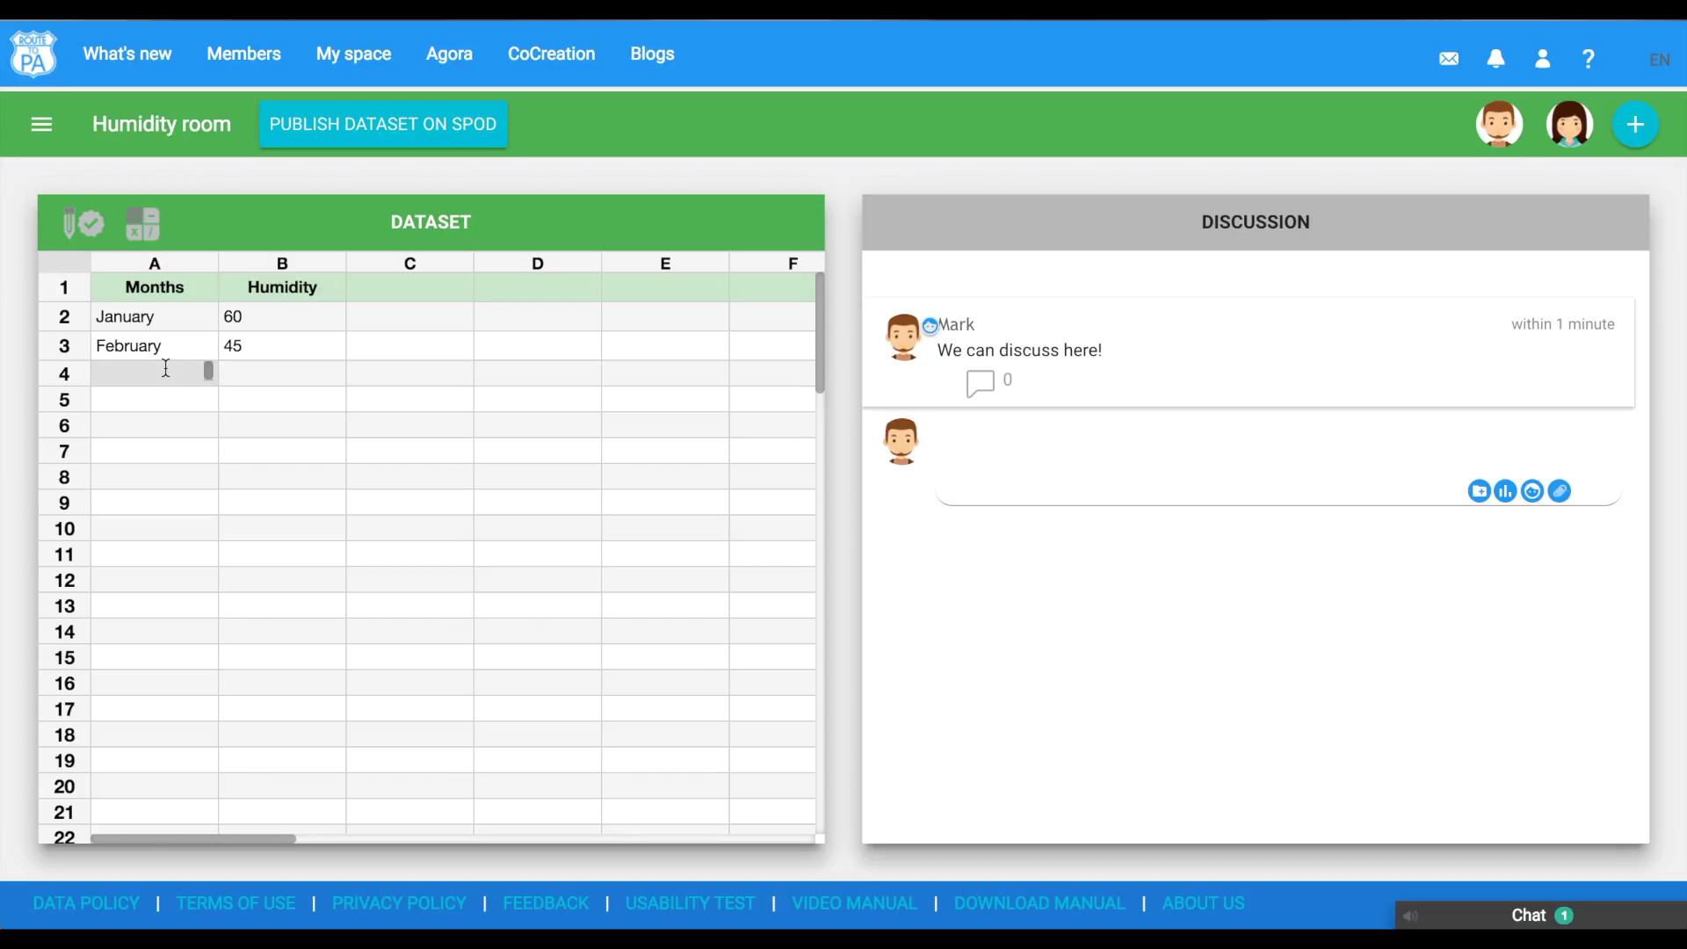
text(March)
double_click(226, 373)
text(43)
Step: Fill dataset rows 5 and 6 with April 54 and May 43
double_click(171, 397)
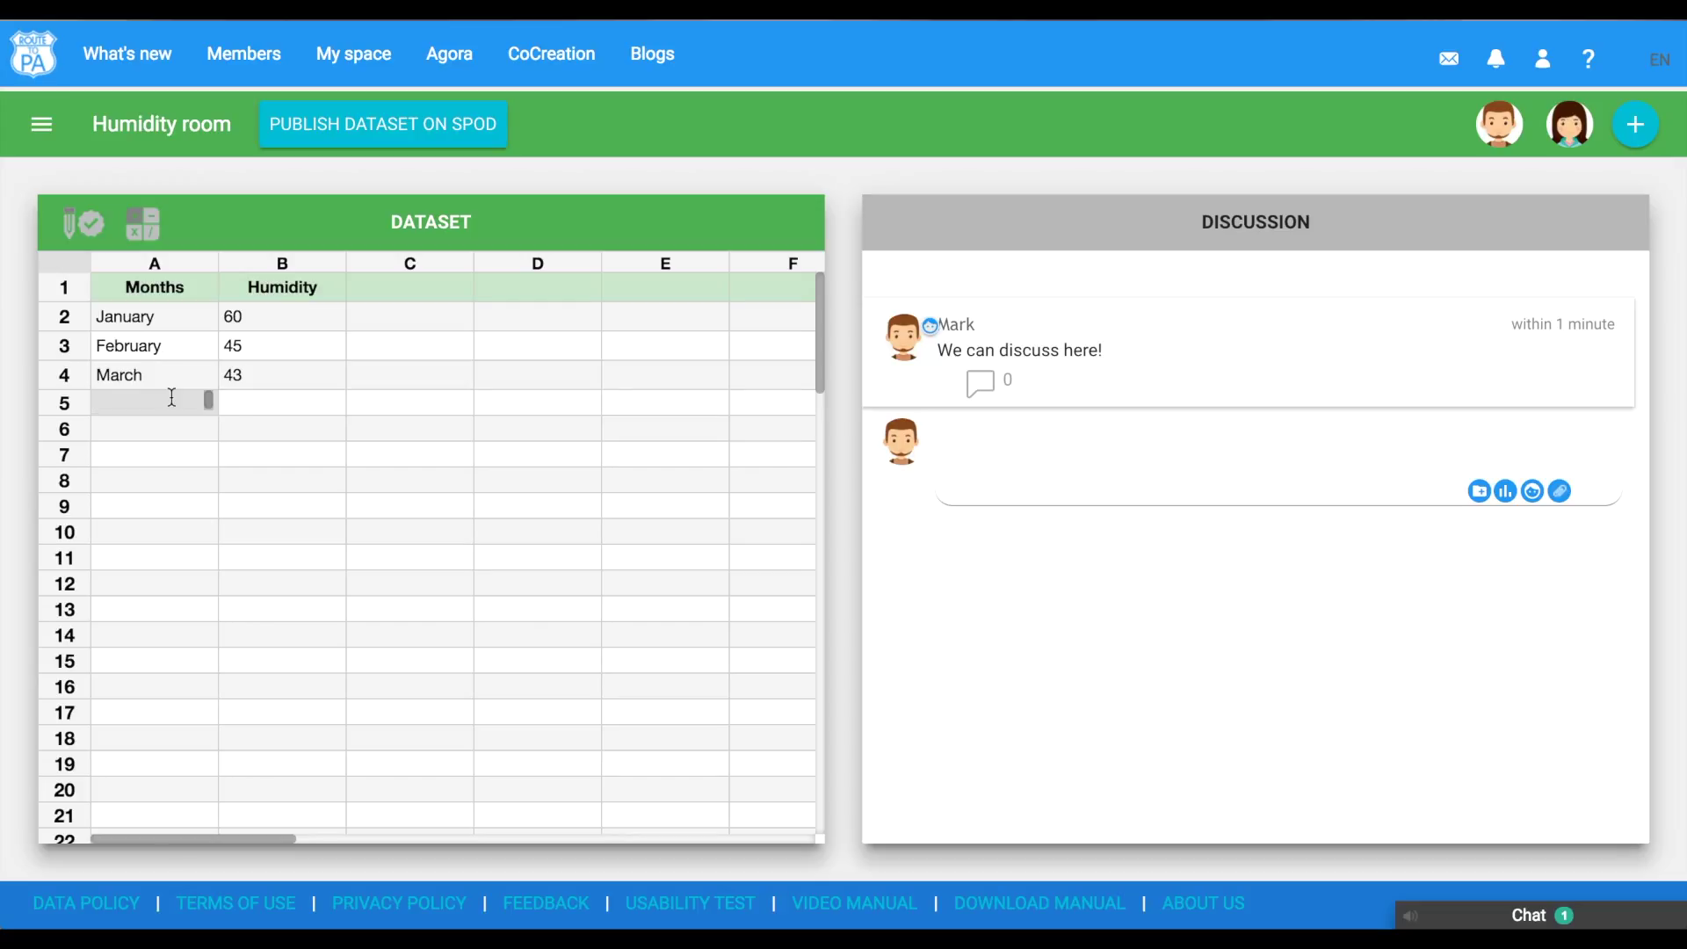
text(April)
double_click(253, 405)
text(54)
double_click(167, 434)
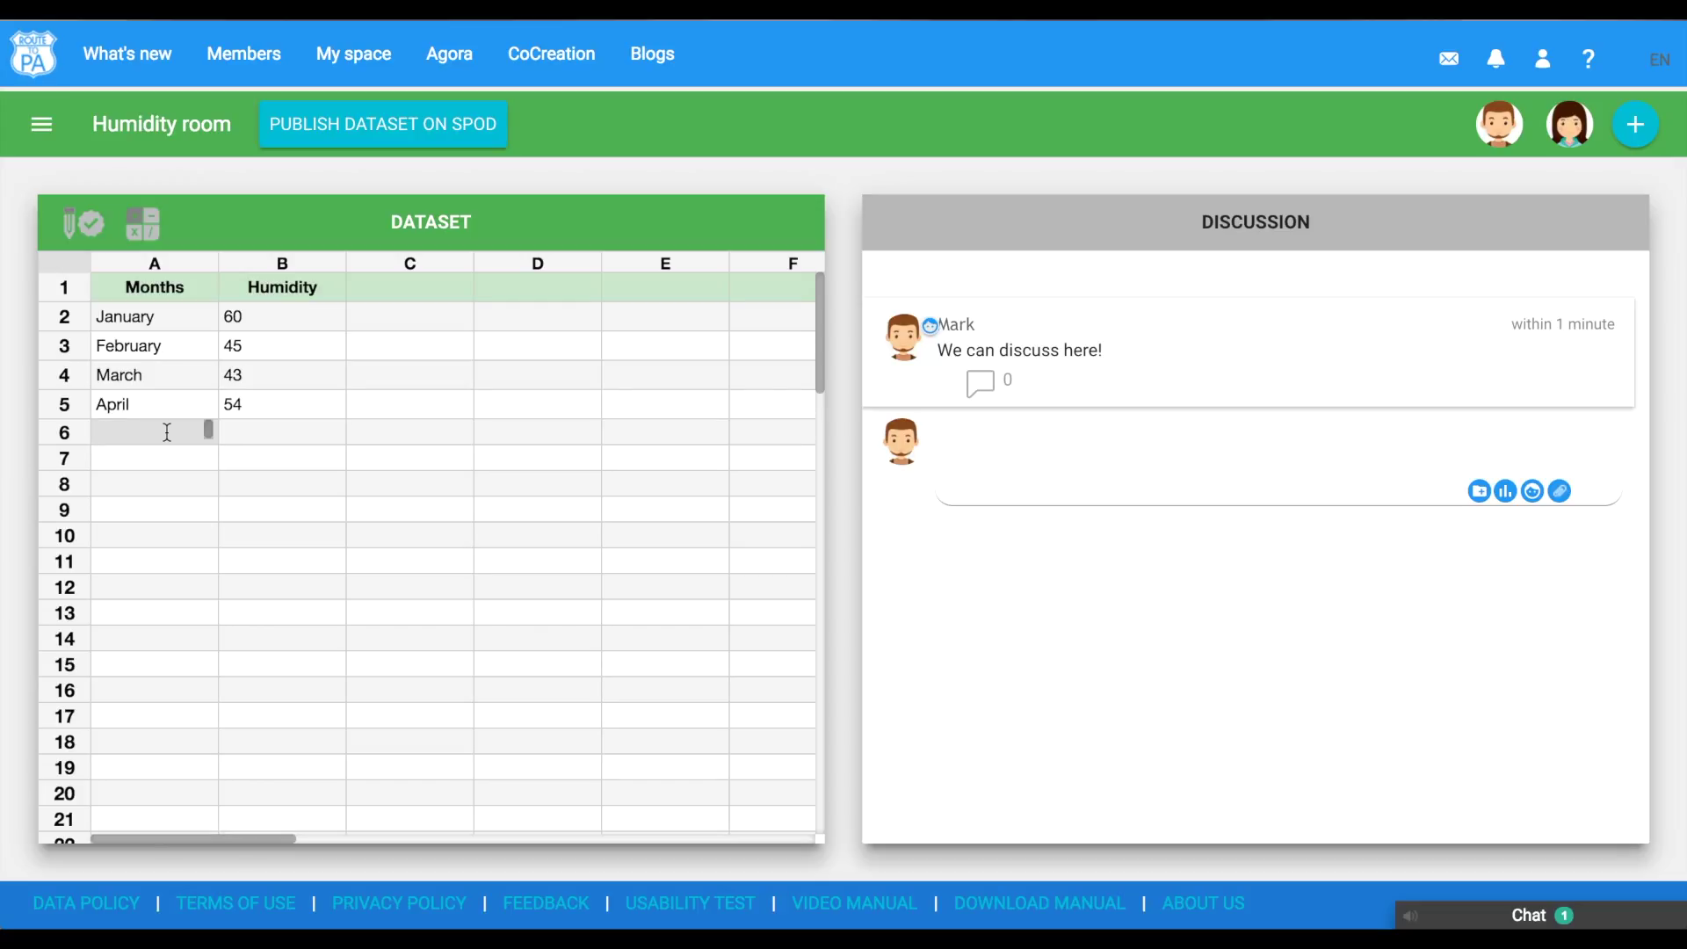
text(May)
double_click(282, 437)
text(4)
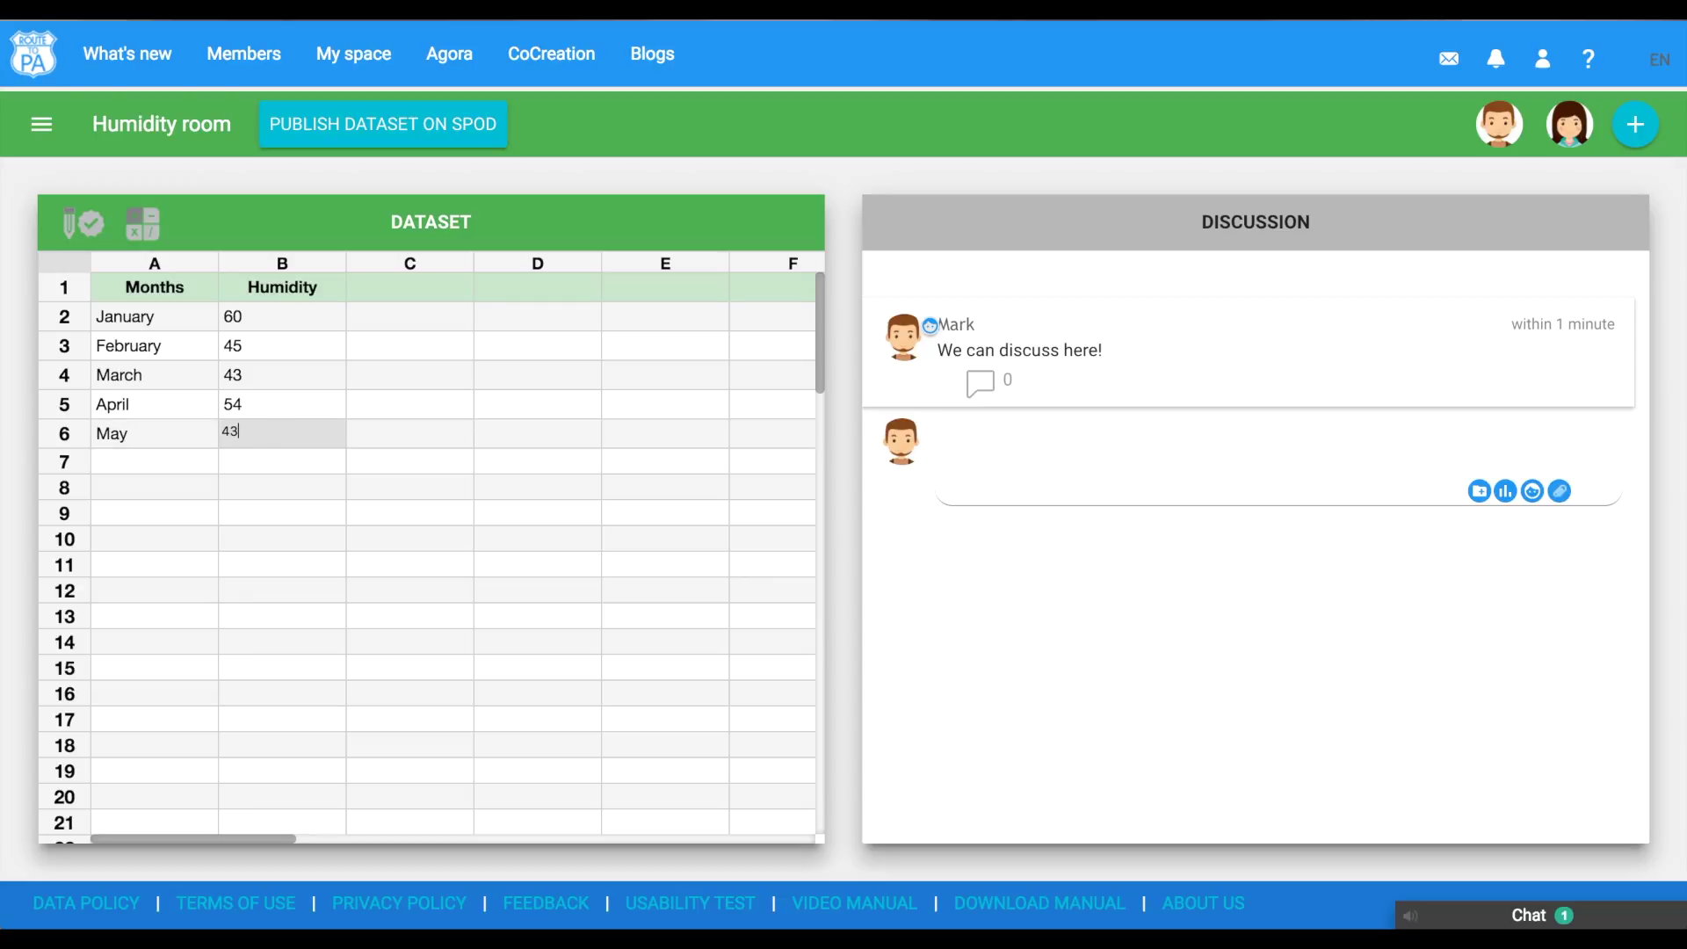
text(3)
click(281, 457)
Step: Show the room's datalets beside the dataset and start a new datalet using the Months and Humidity fields
click(35, 123)
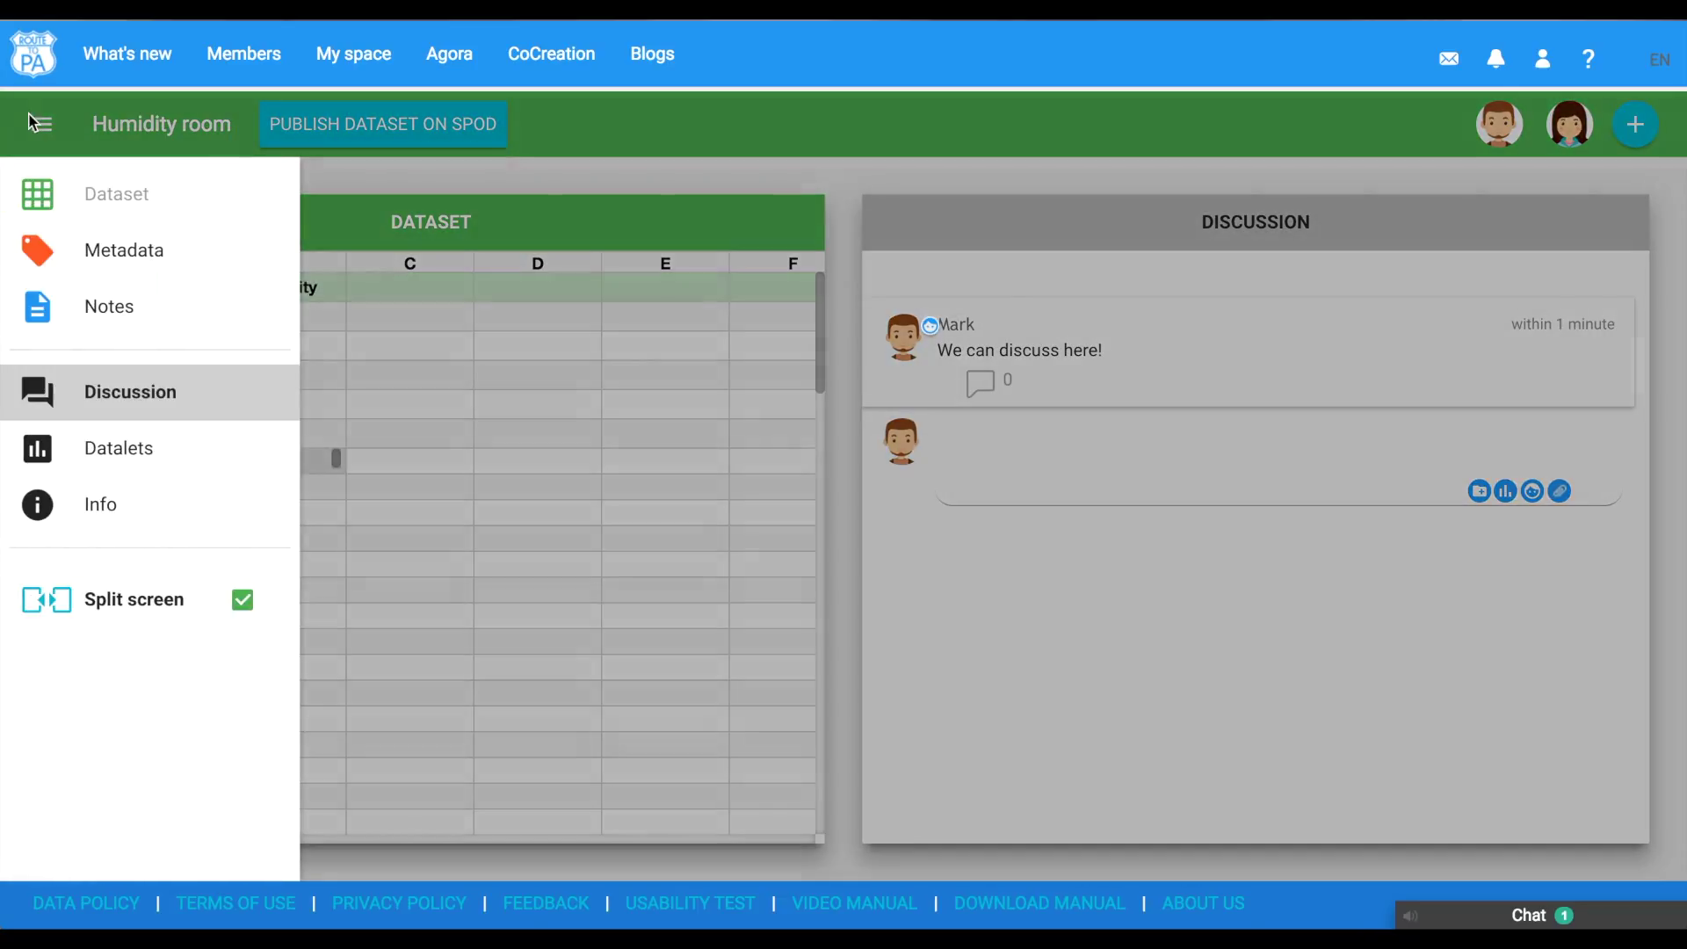
click(116, 466)
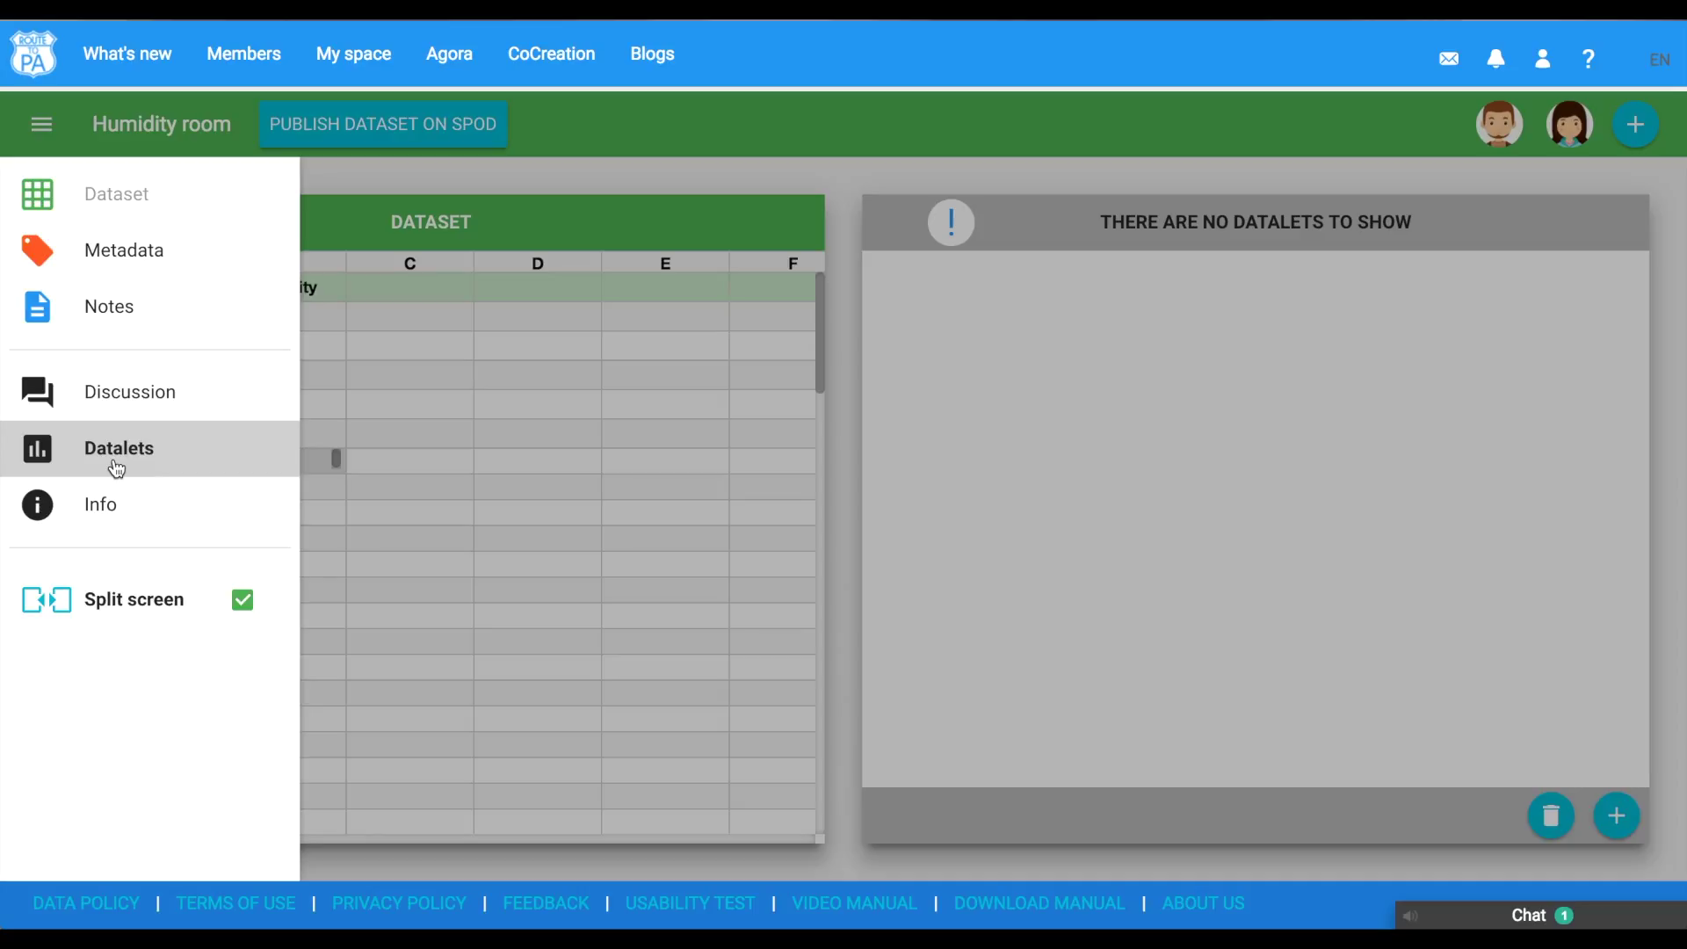
click(975, 415)
click(1617, 815)
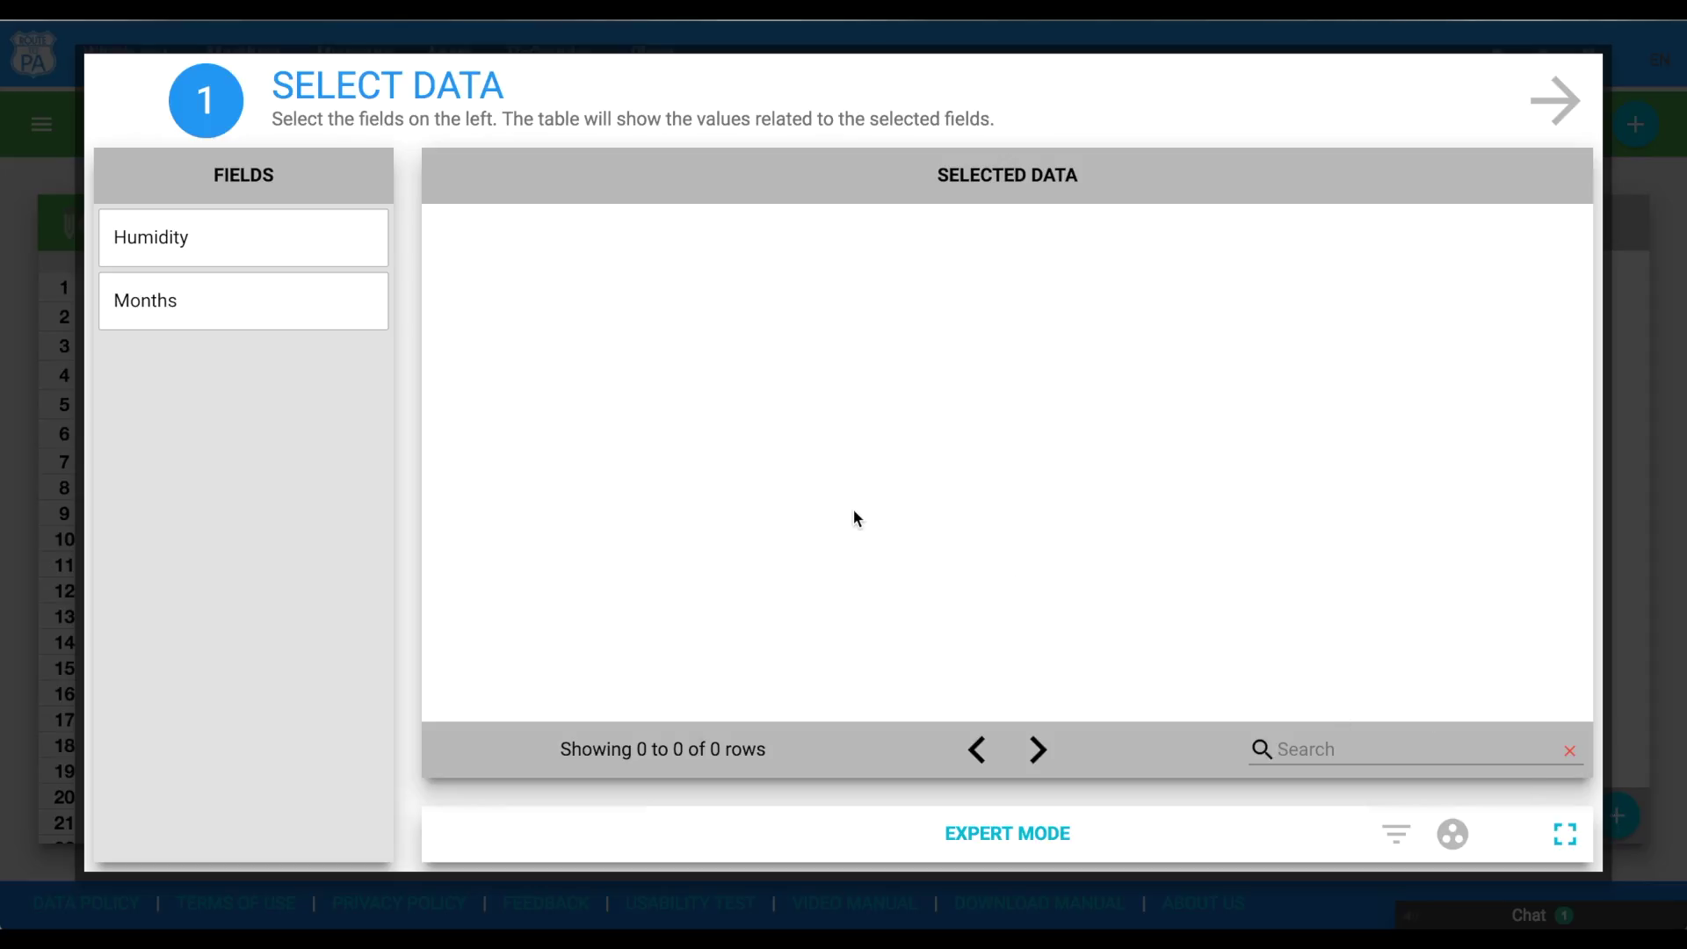
click(299, 314)
click(309, 228)
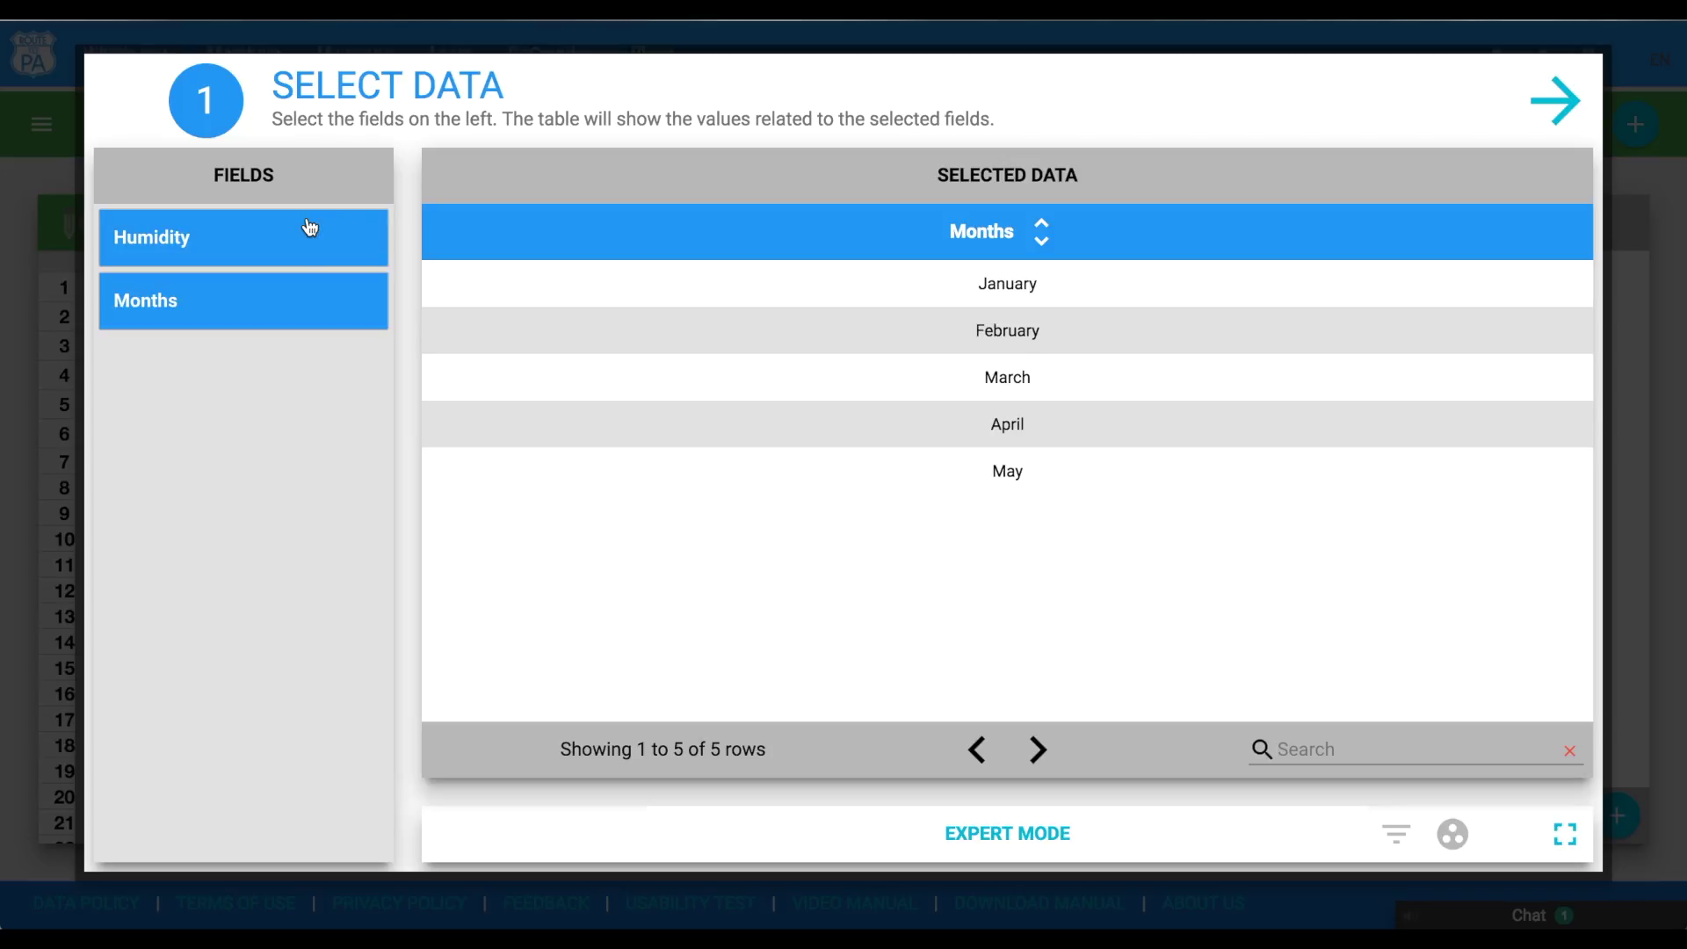
click(1527, 102)
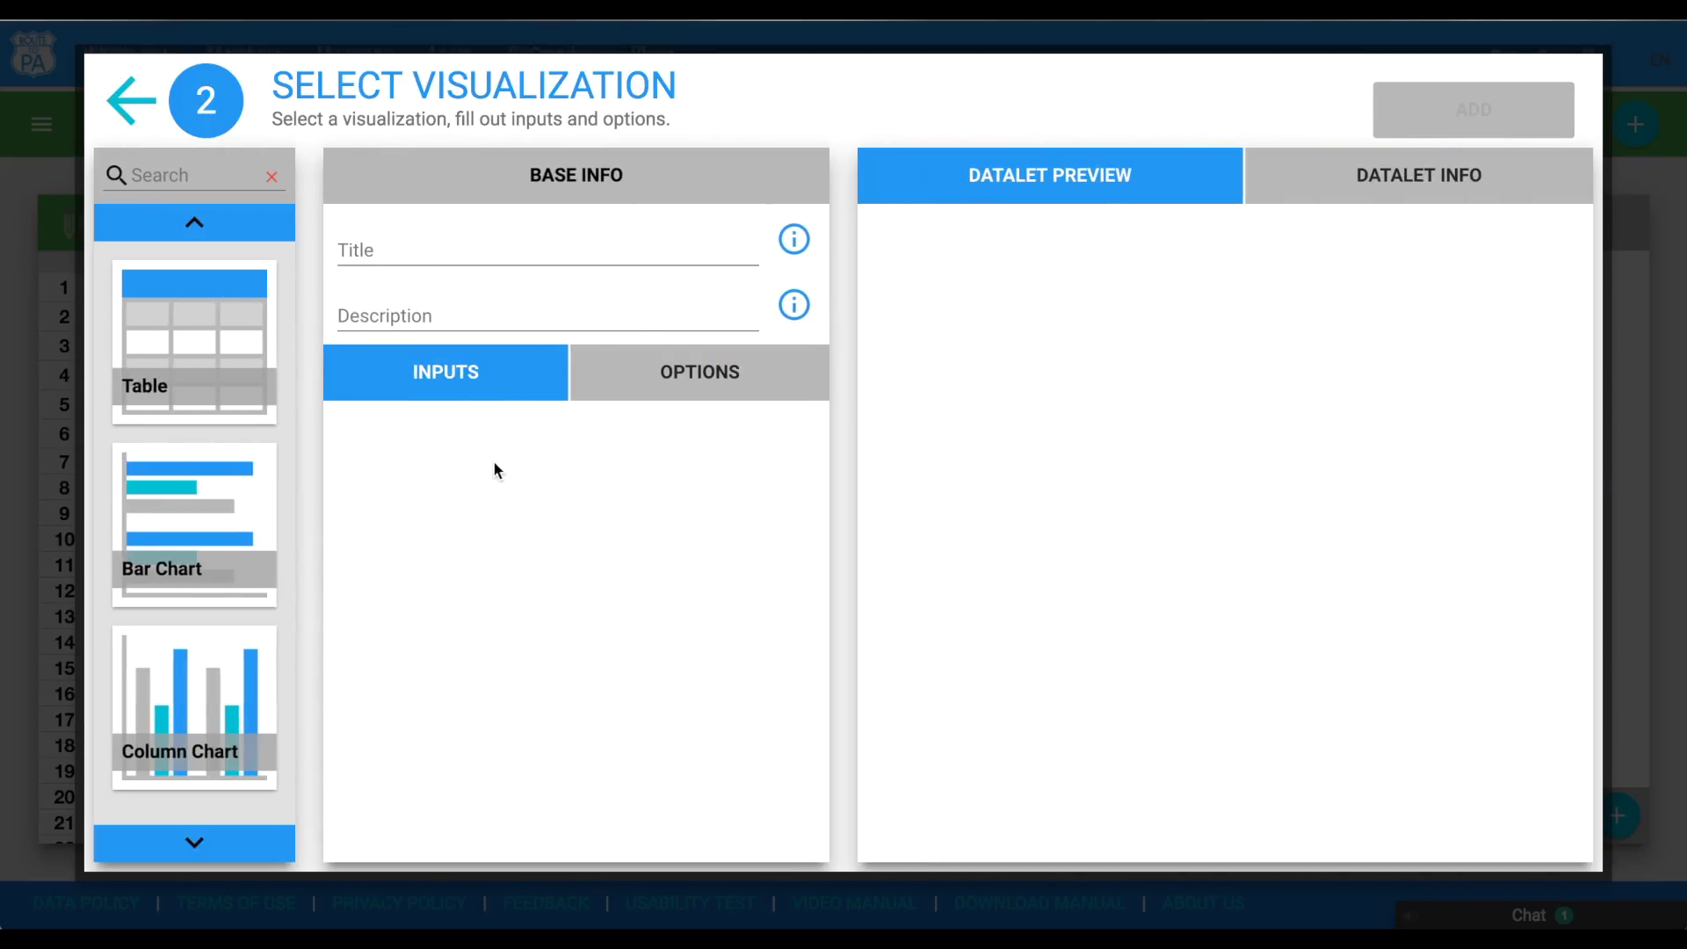
Step: Add a Column Chart datalet titled "Humidity" with Months on the x-axis and Humidity on the y-axis
click(234, 704)
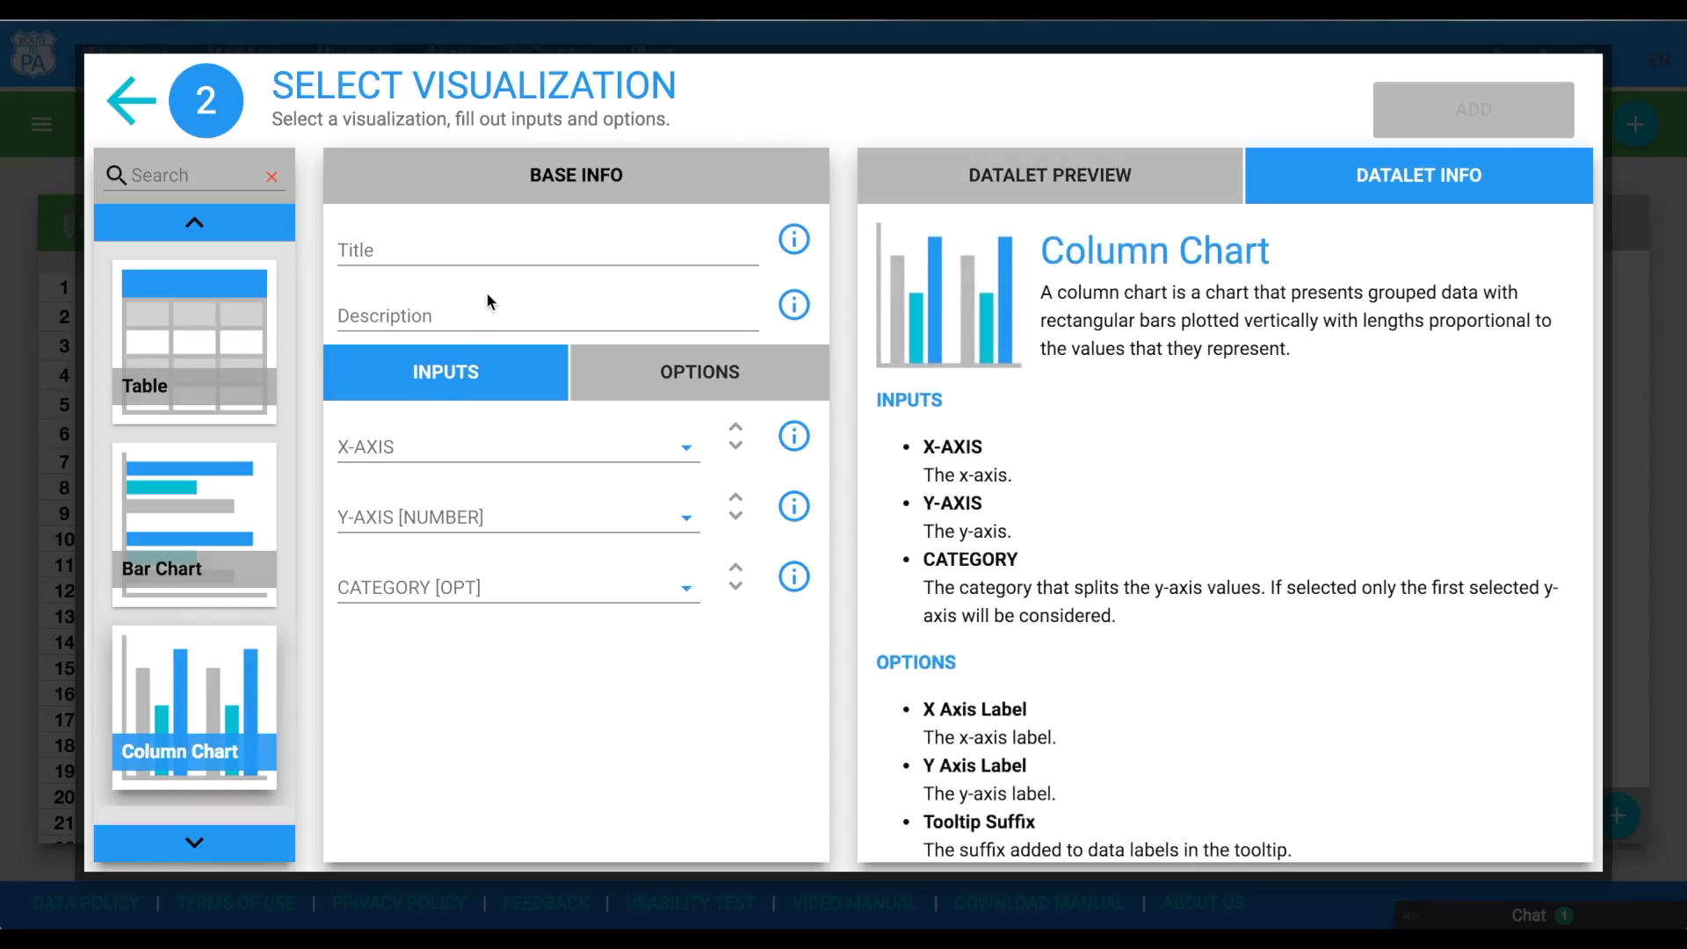
text(Humidity)
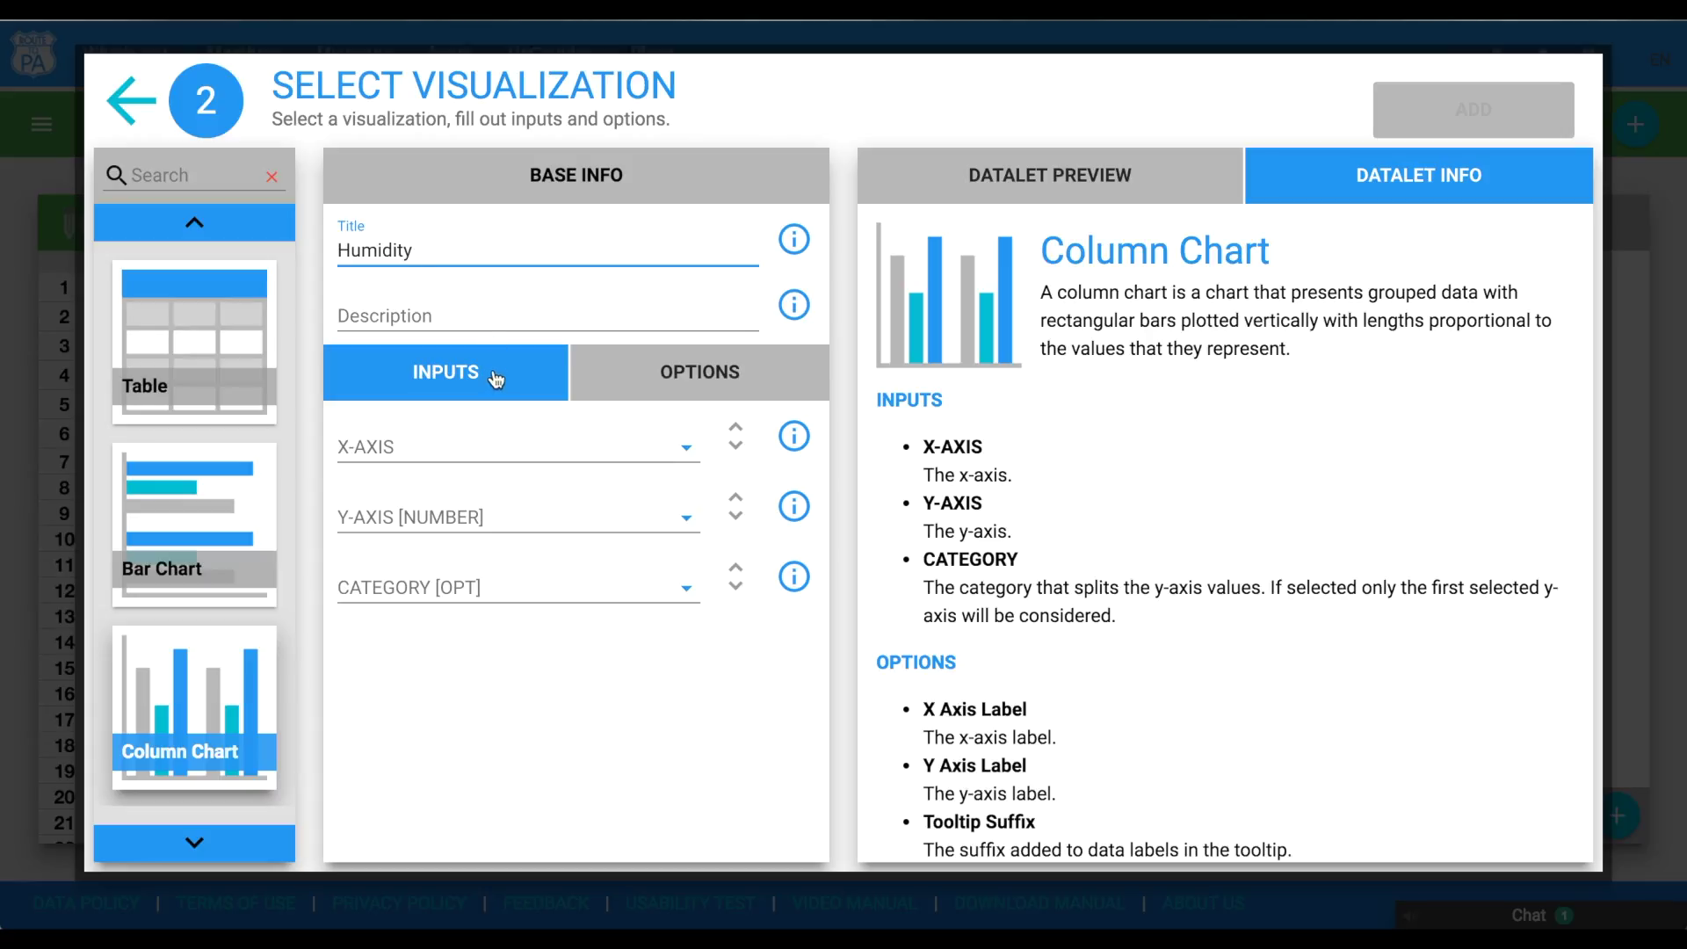
click(504, 457)
click(580, 365)
click(477, 519)
click(570, 497)
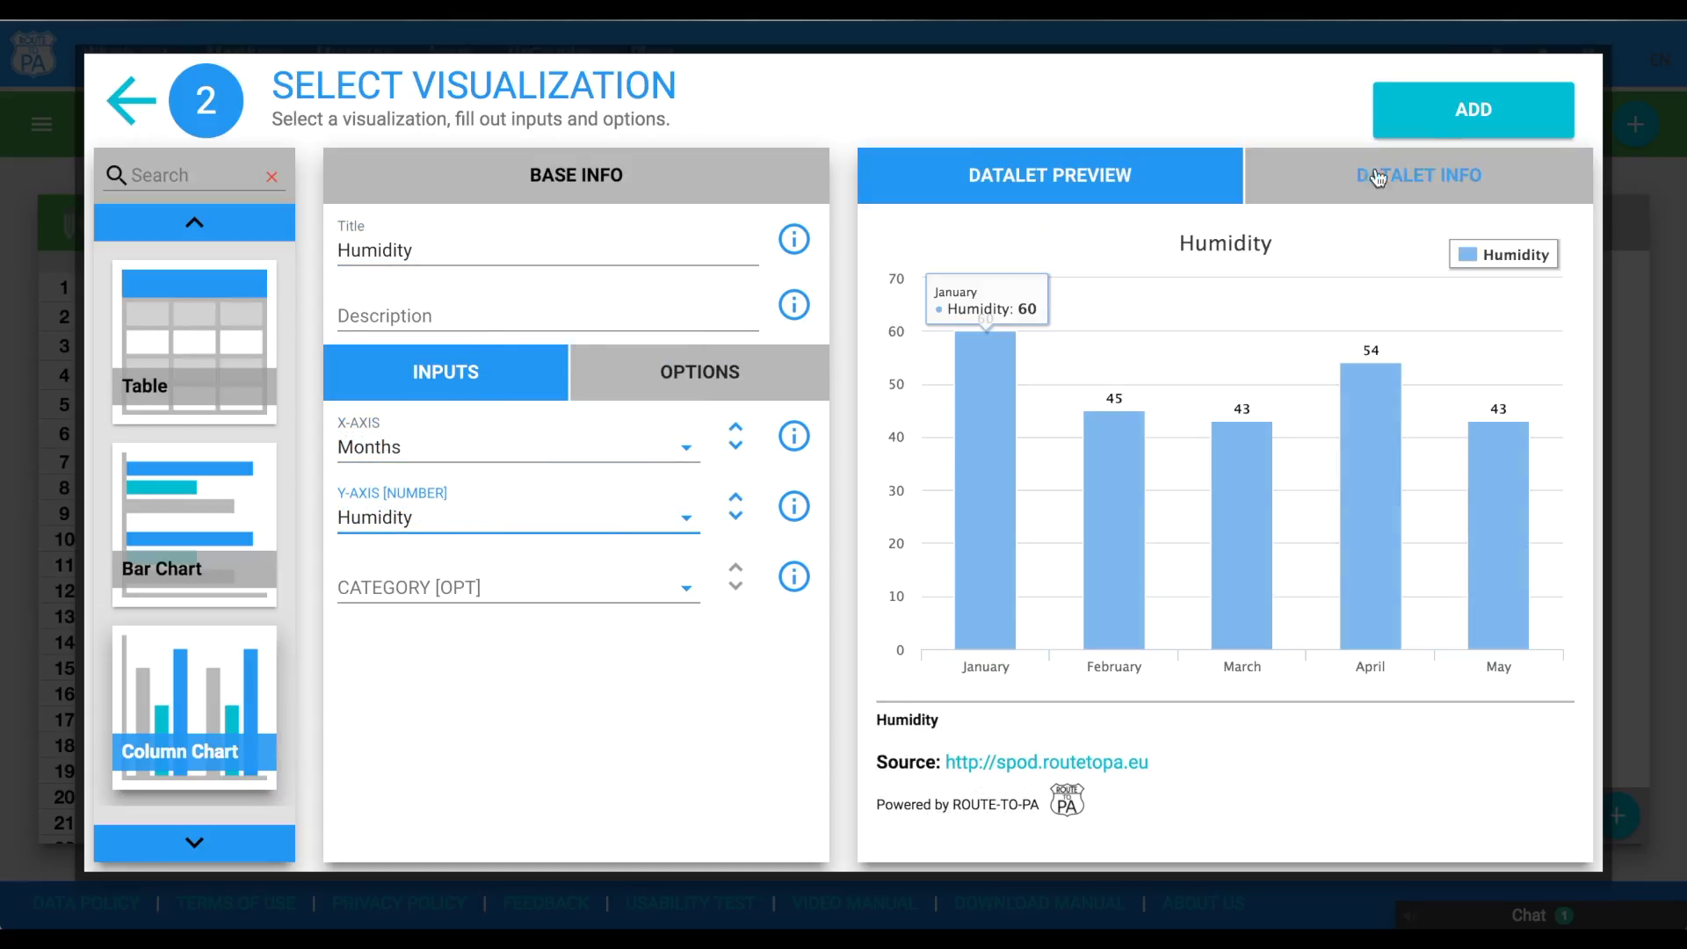
click(1445, 126)
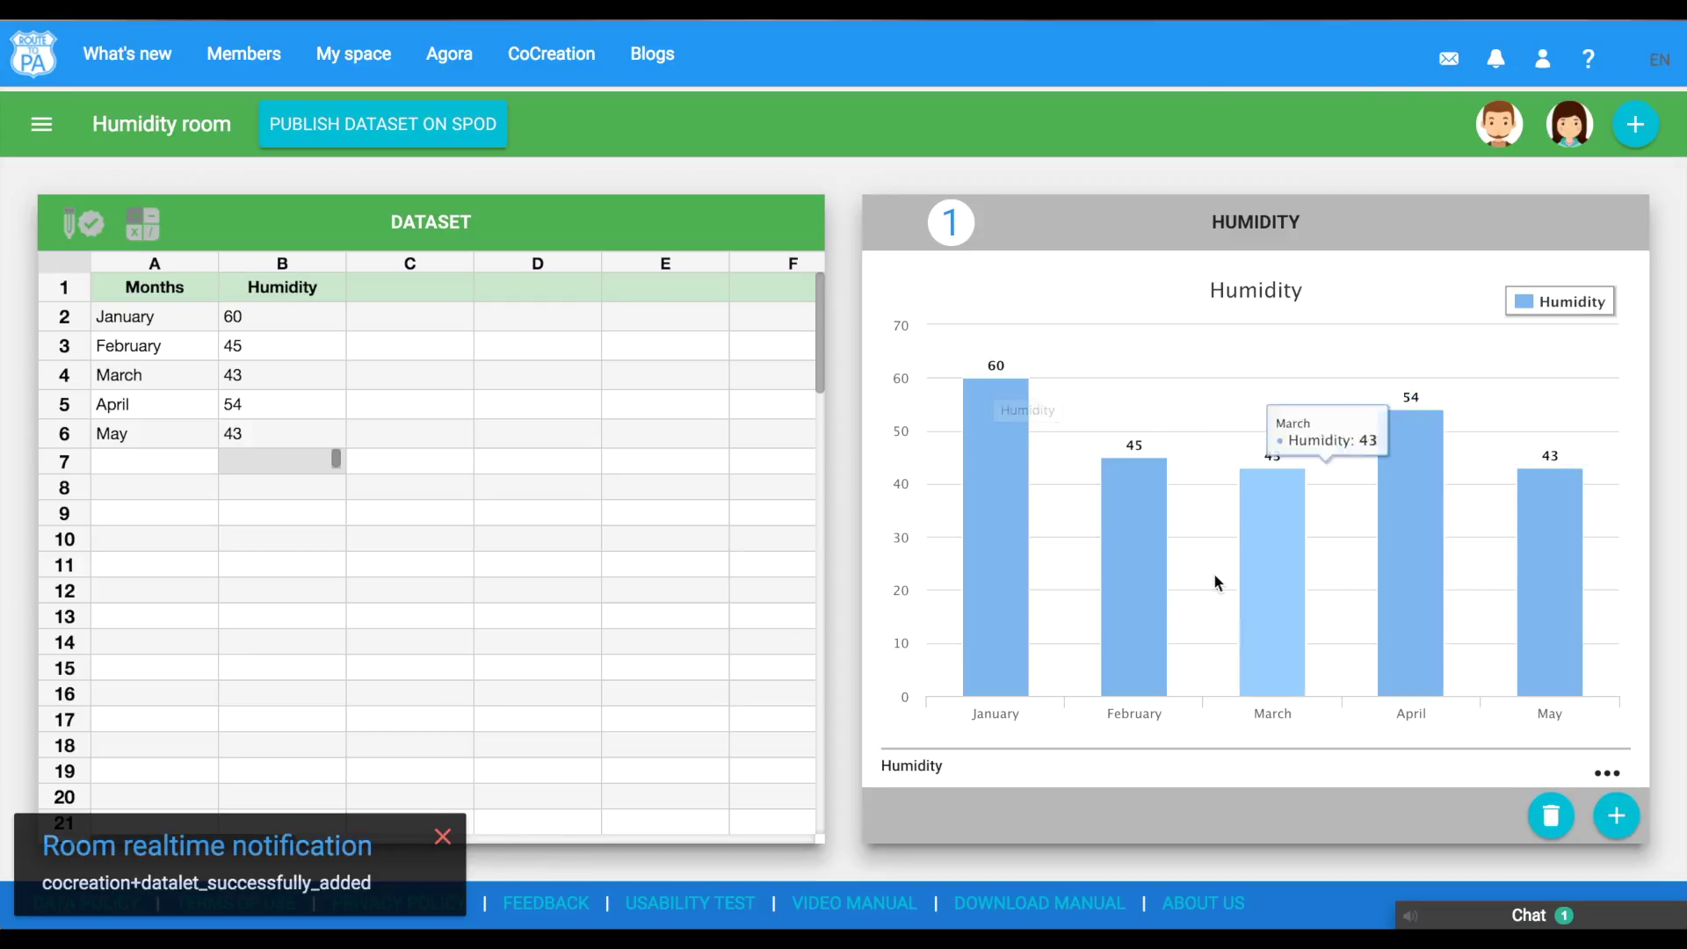
Step: Change the dataset's humidity values to 30 for April and 60 for May, check the updated chart columns and dismiss the room notification
double_click(277, 404)
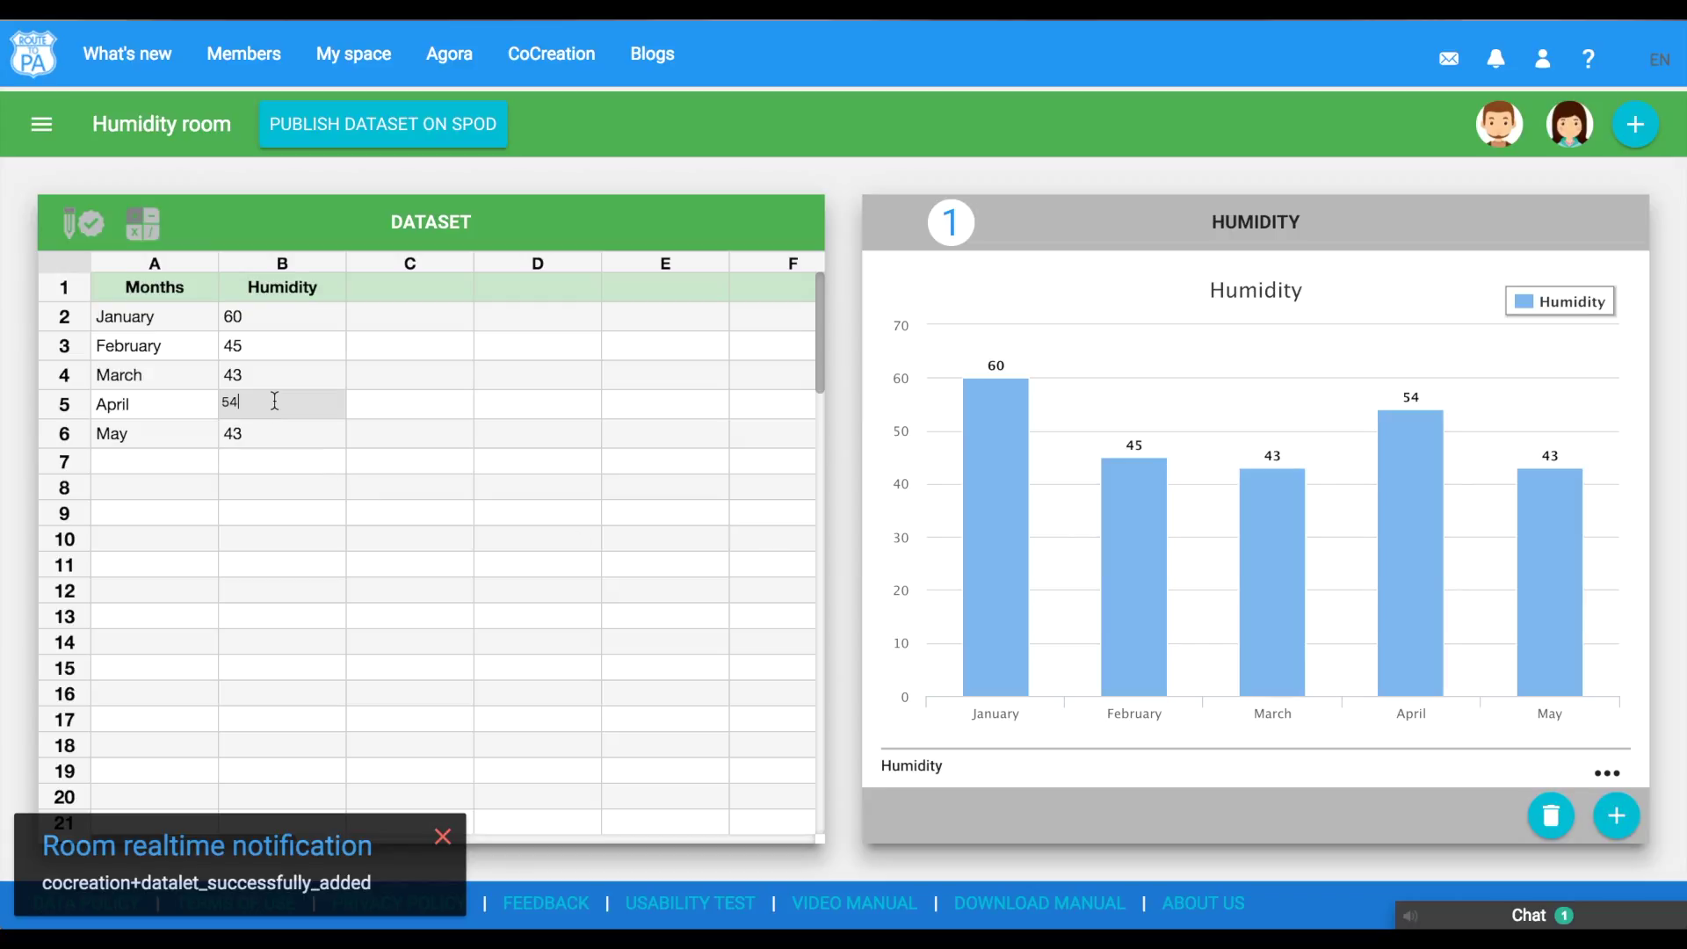
key(BackSpace)
key(BackSpace)
key(Return)
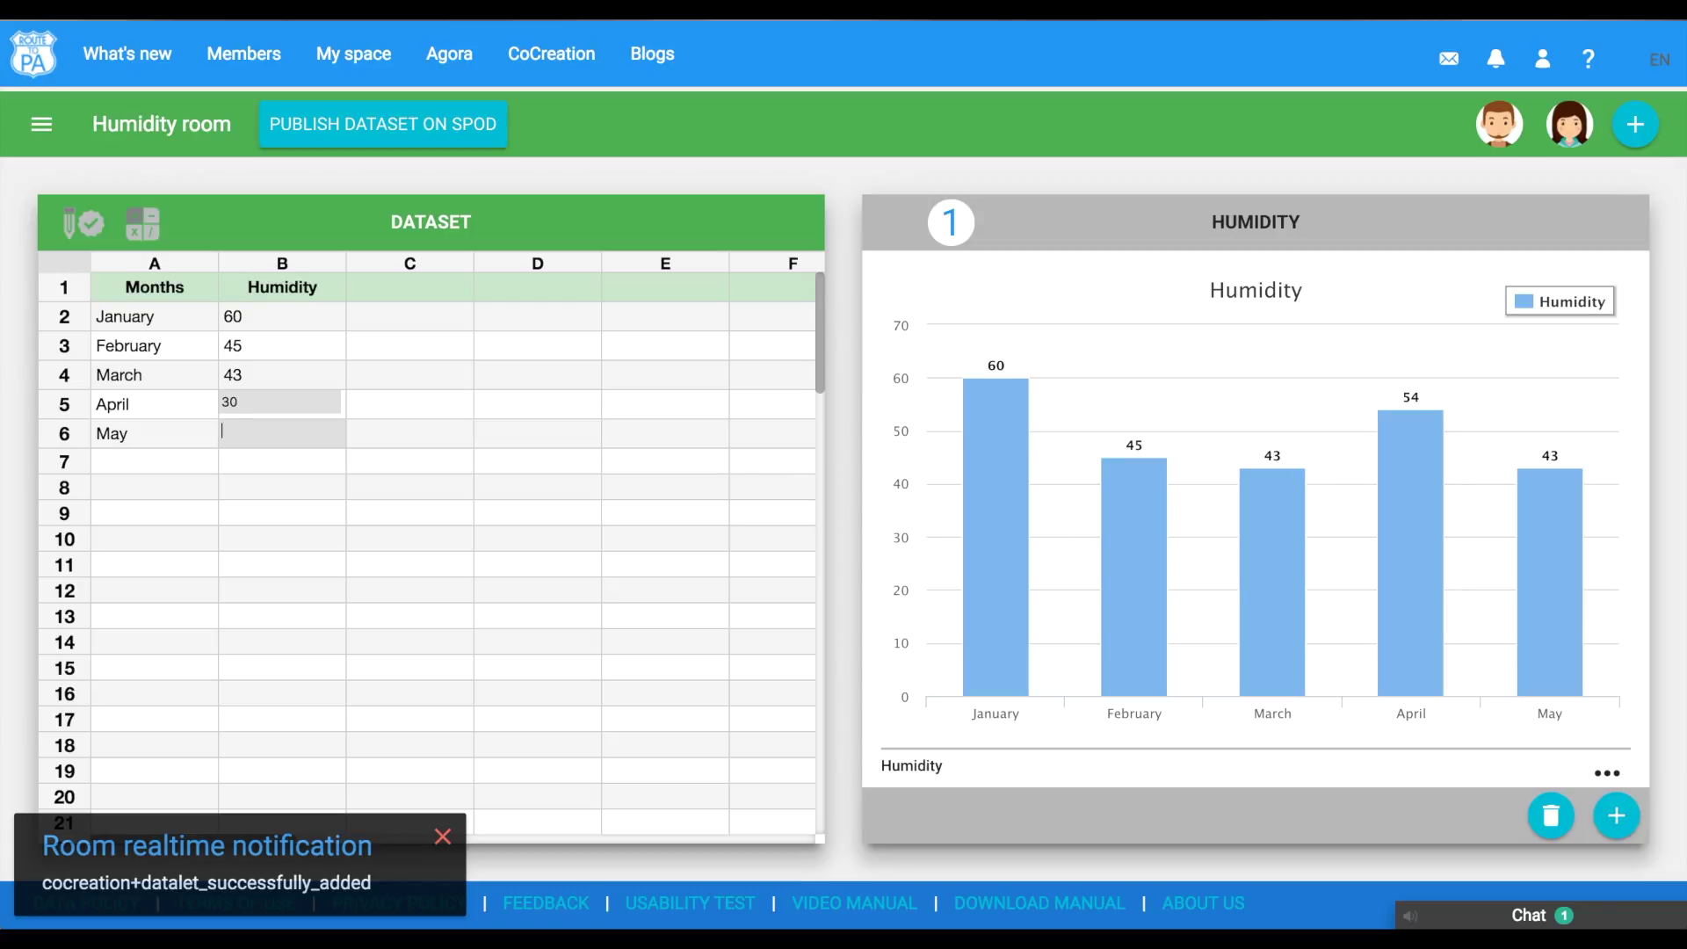
key(Return)
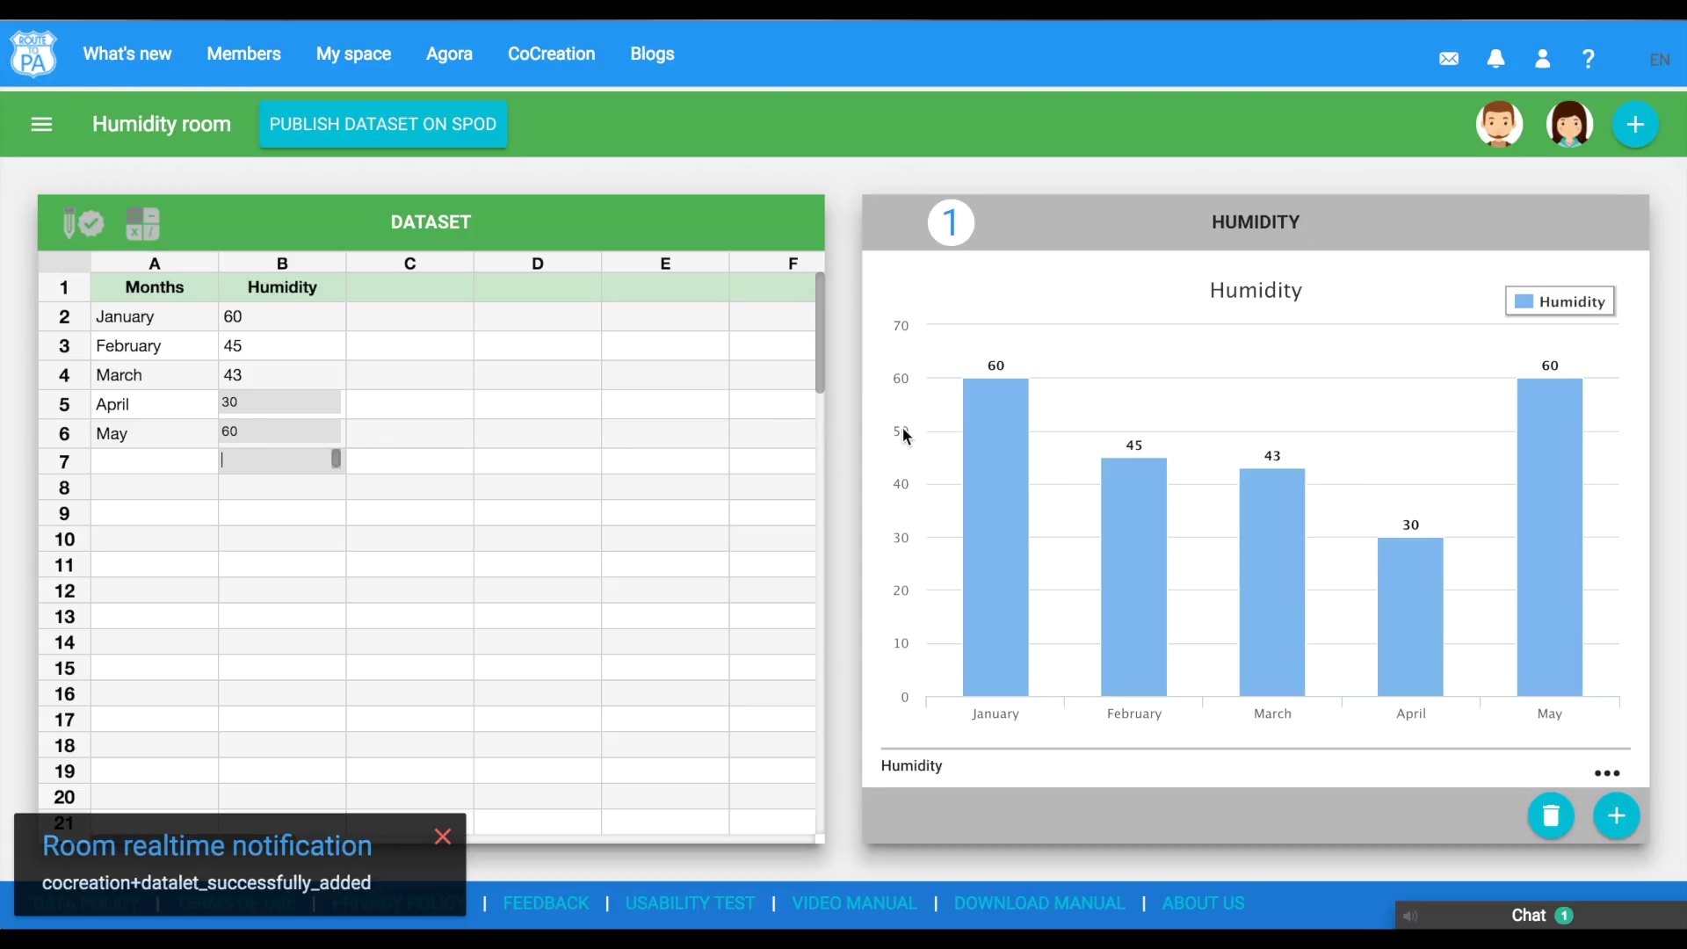
mouse_move(1140, 561)
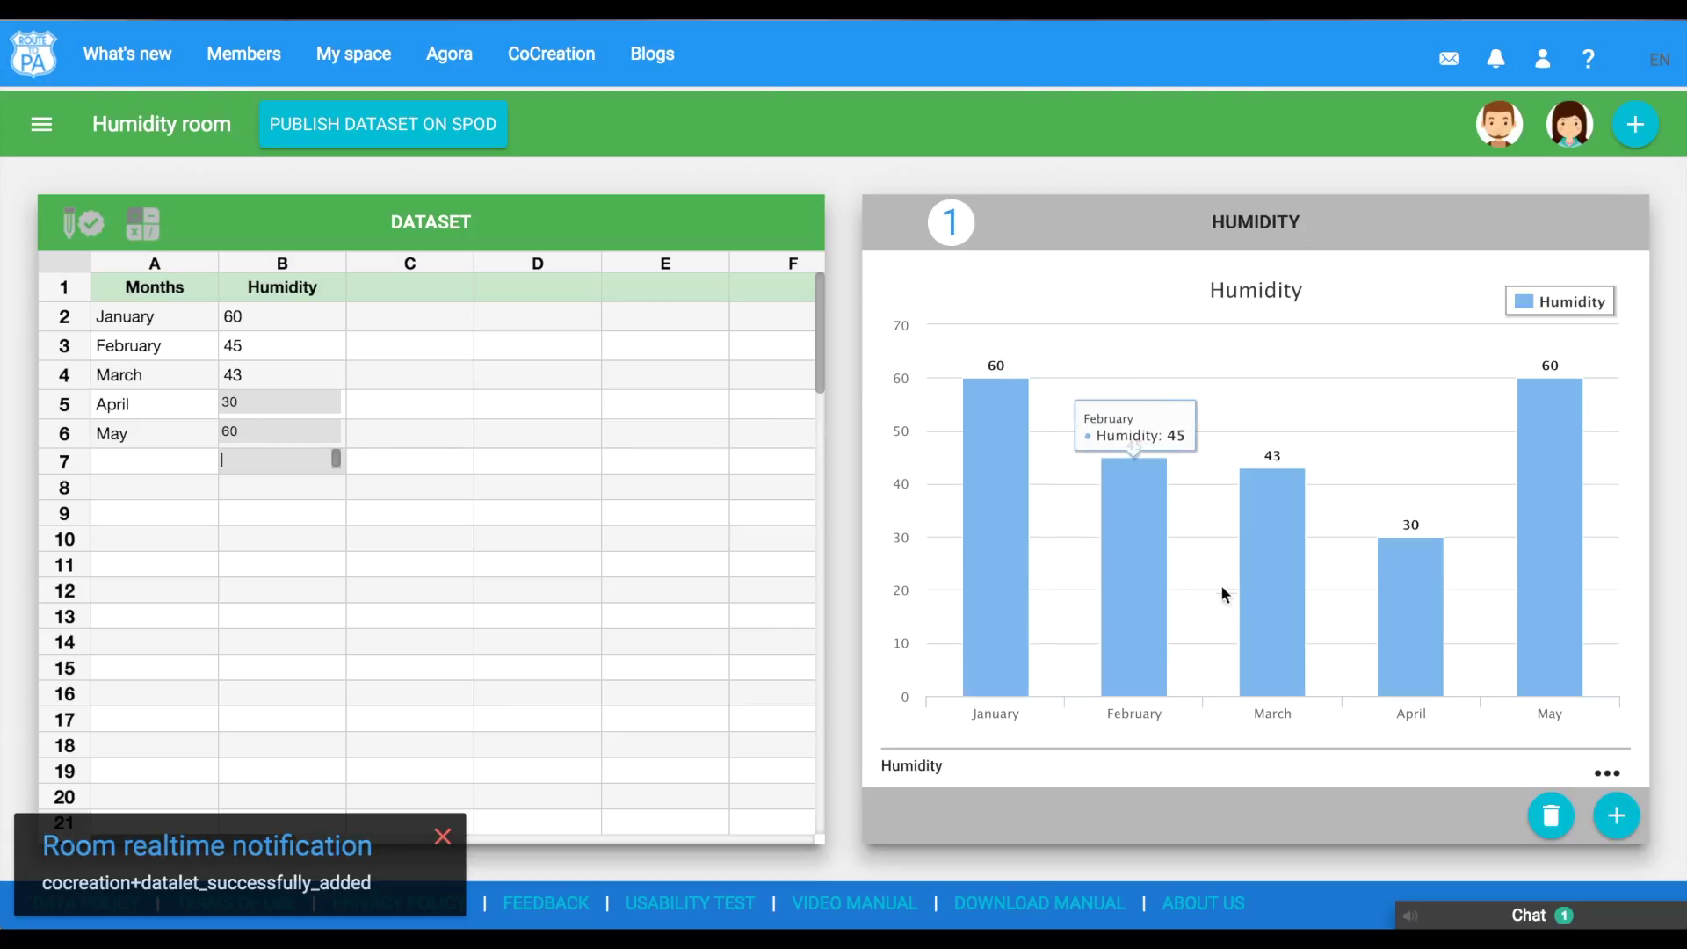
mouse_move(1410, 619)
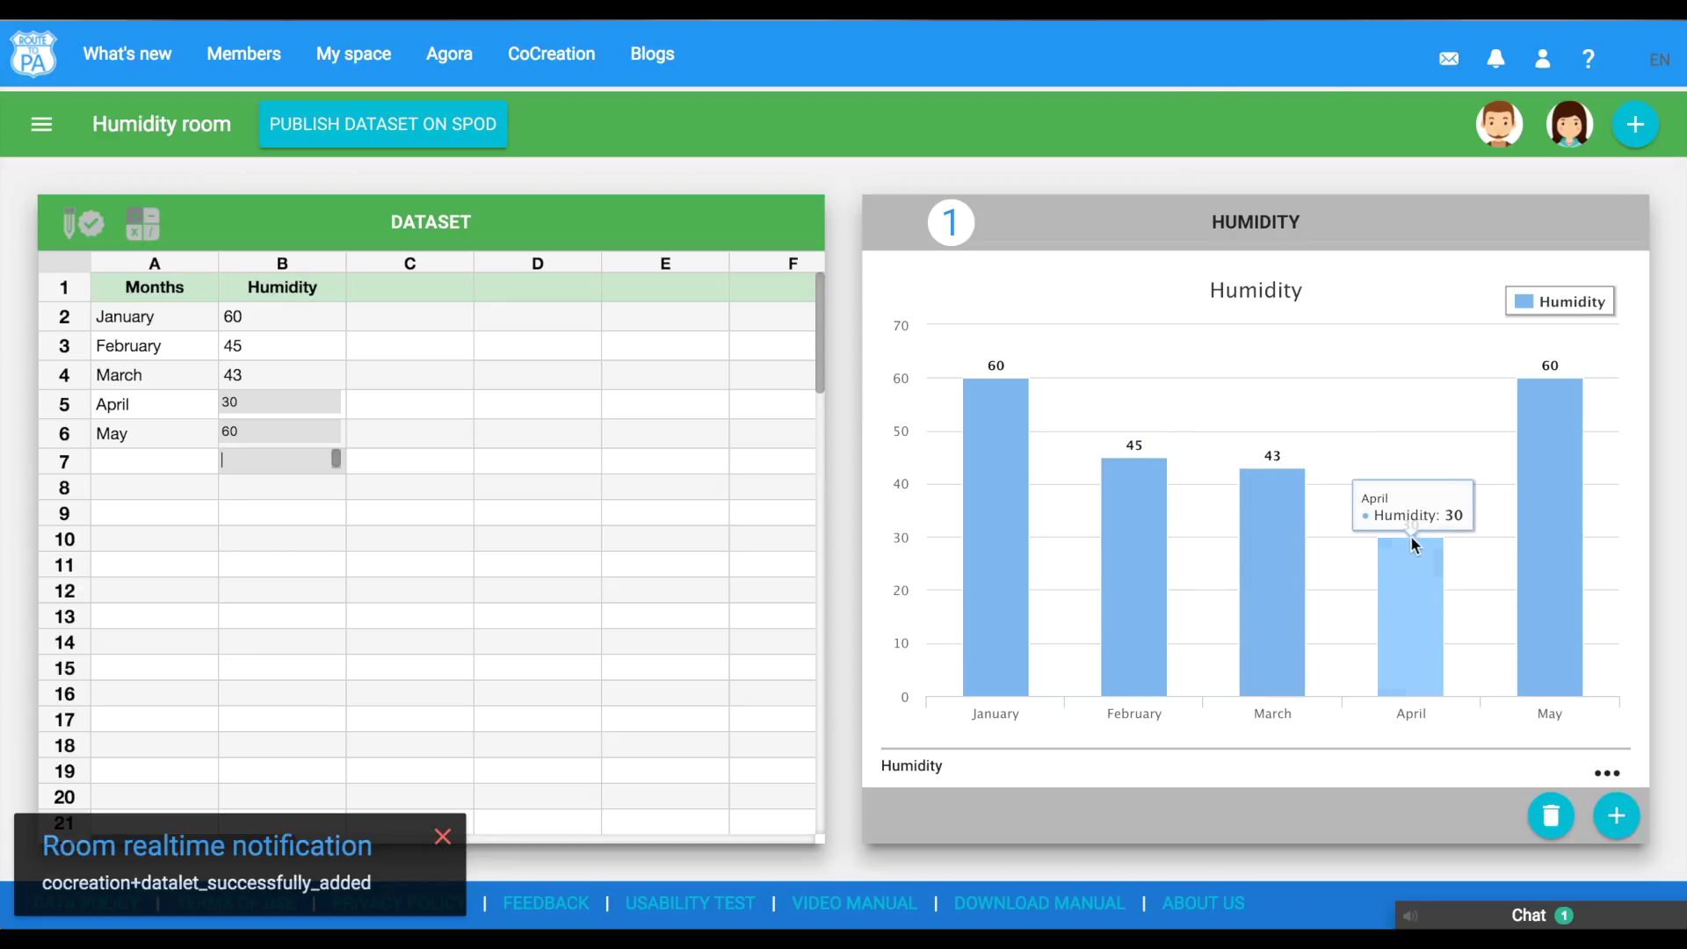
mouse_move(1535, 417)
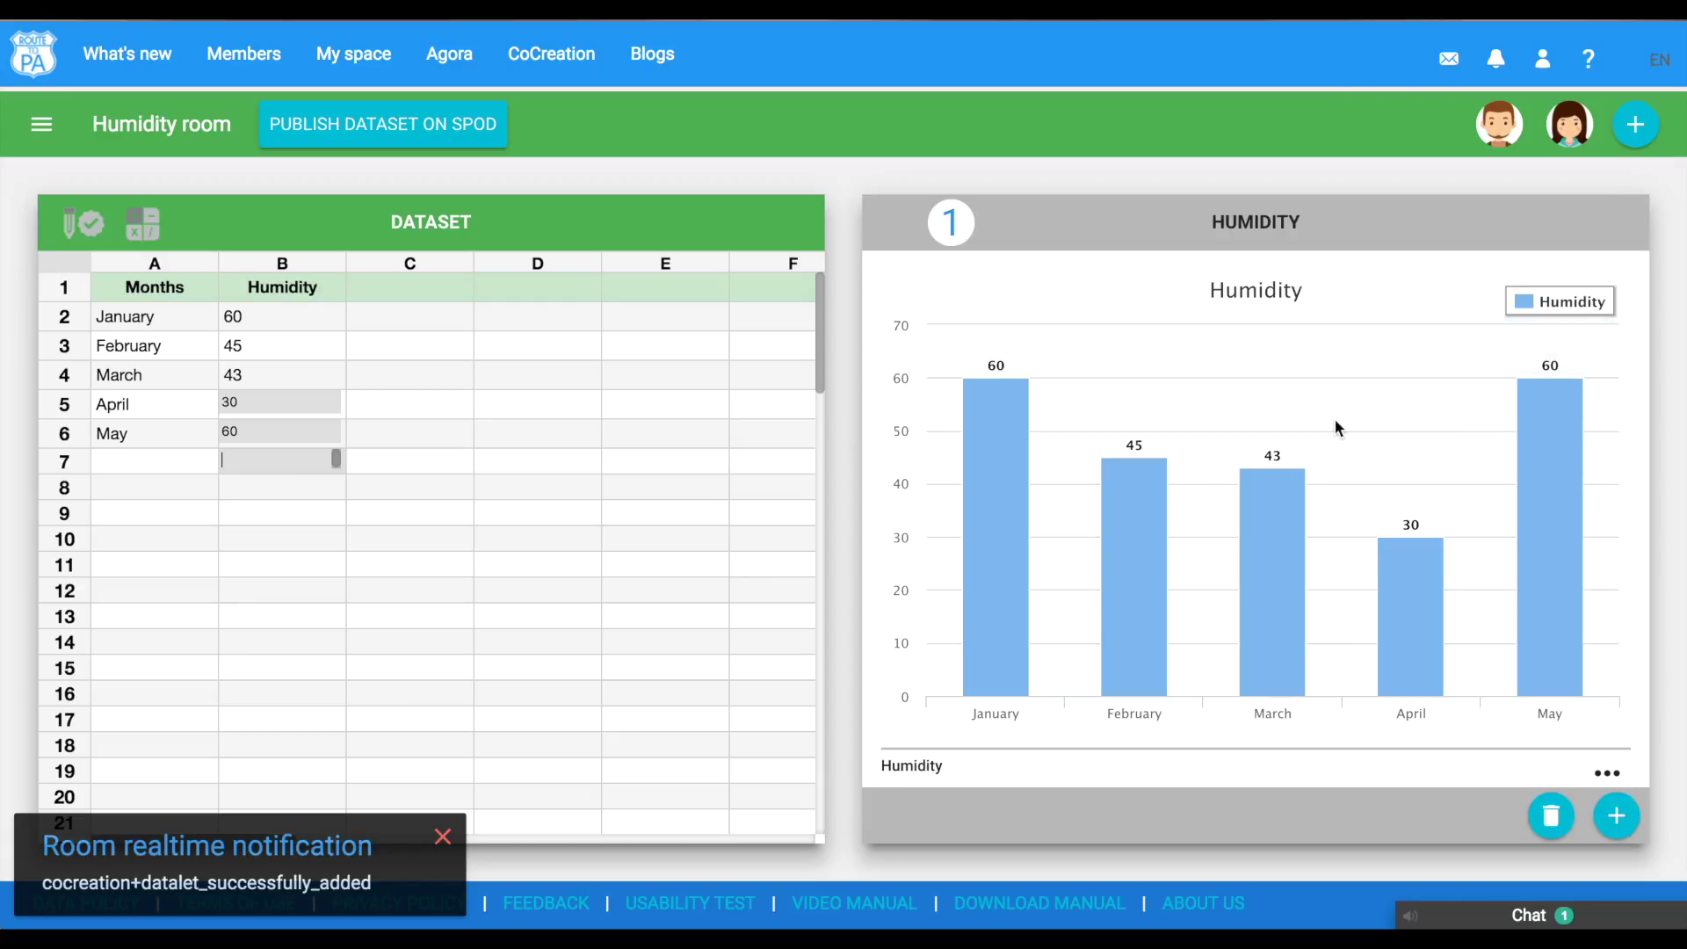
click(442, 836)
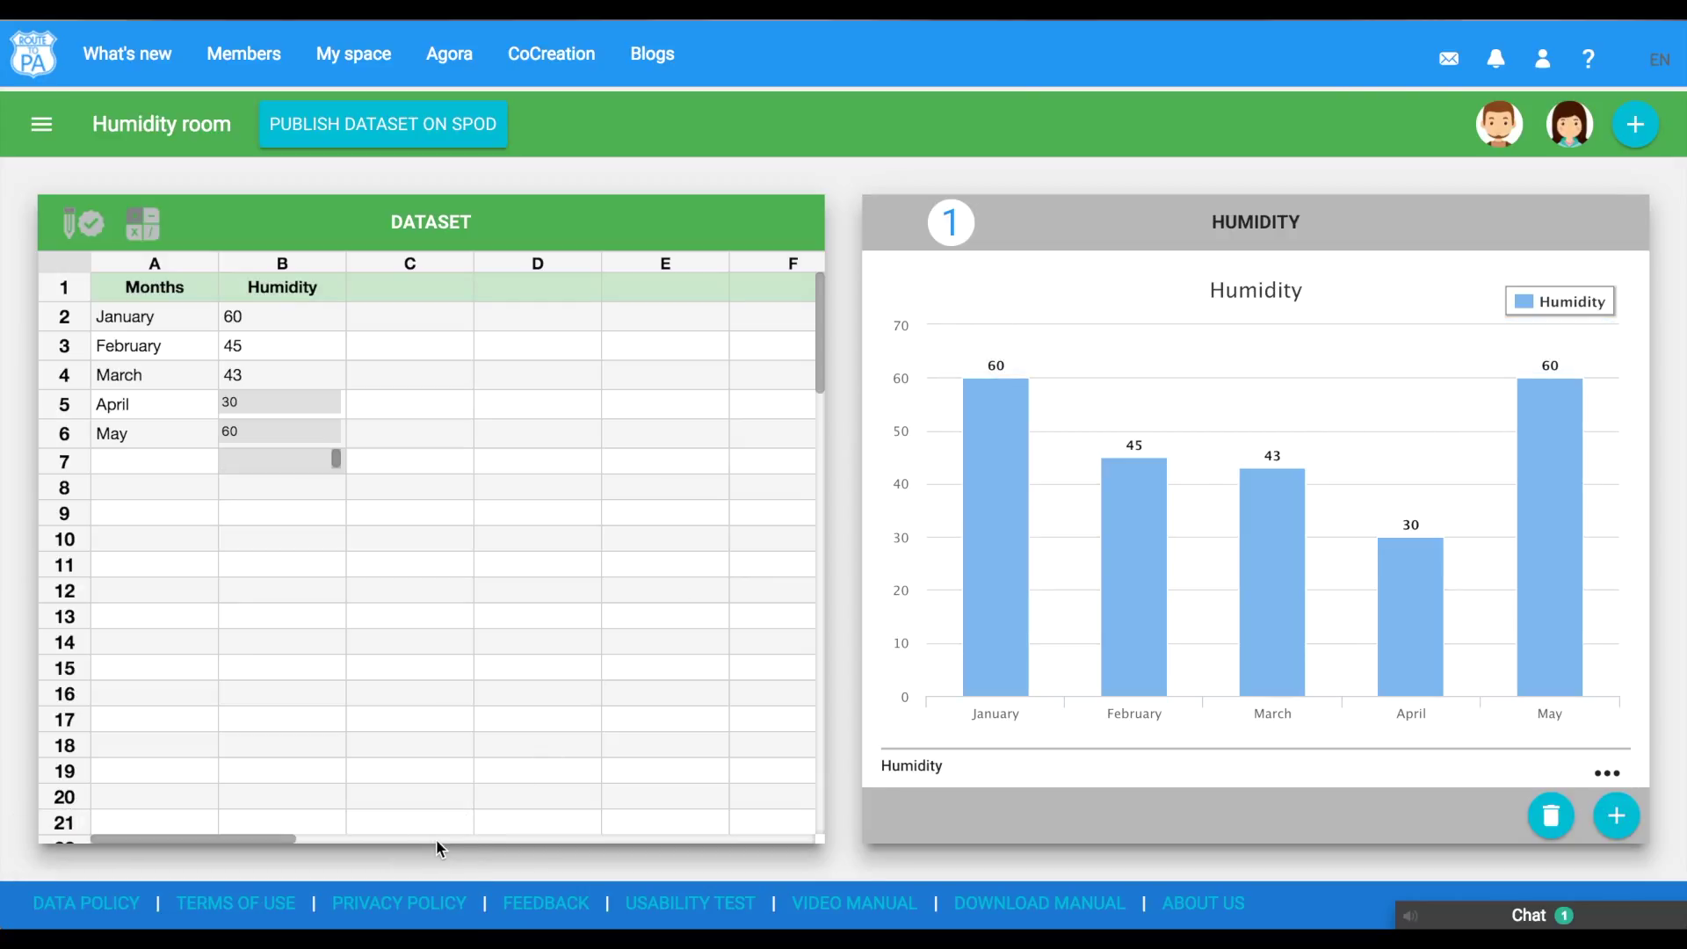
Step: Replace the room's notes with "This is the humidity of the first 5 months of 2016. Data comes from personal observations."
click(42, 126)
click(105, 307)
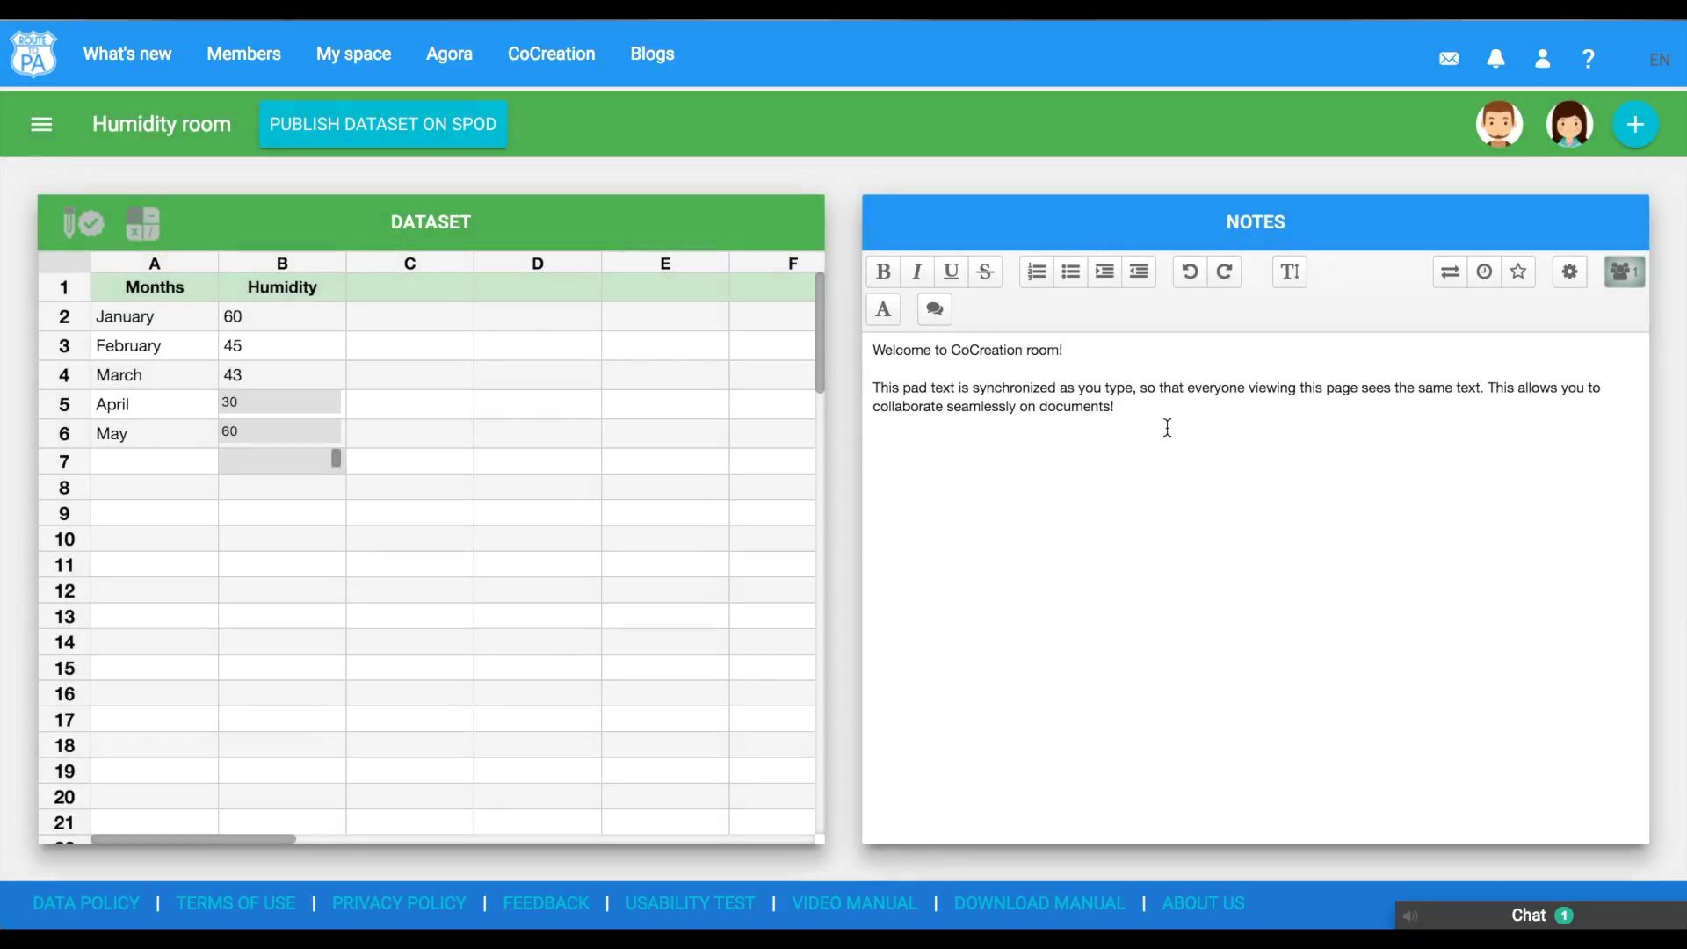
drag(1167, 425, 853, 289)
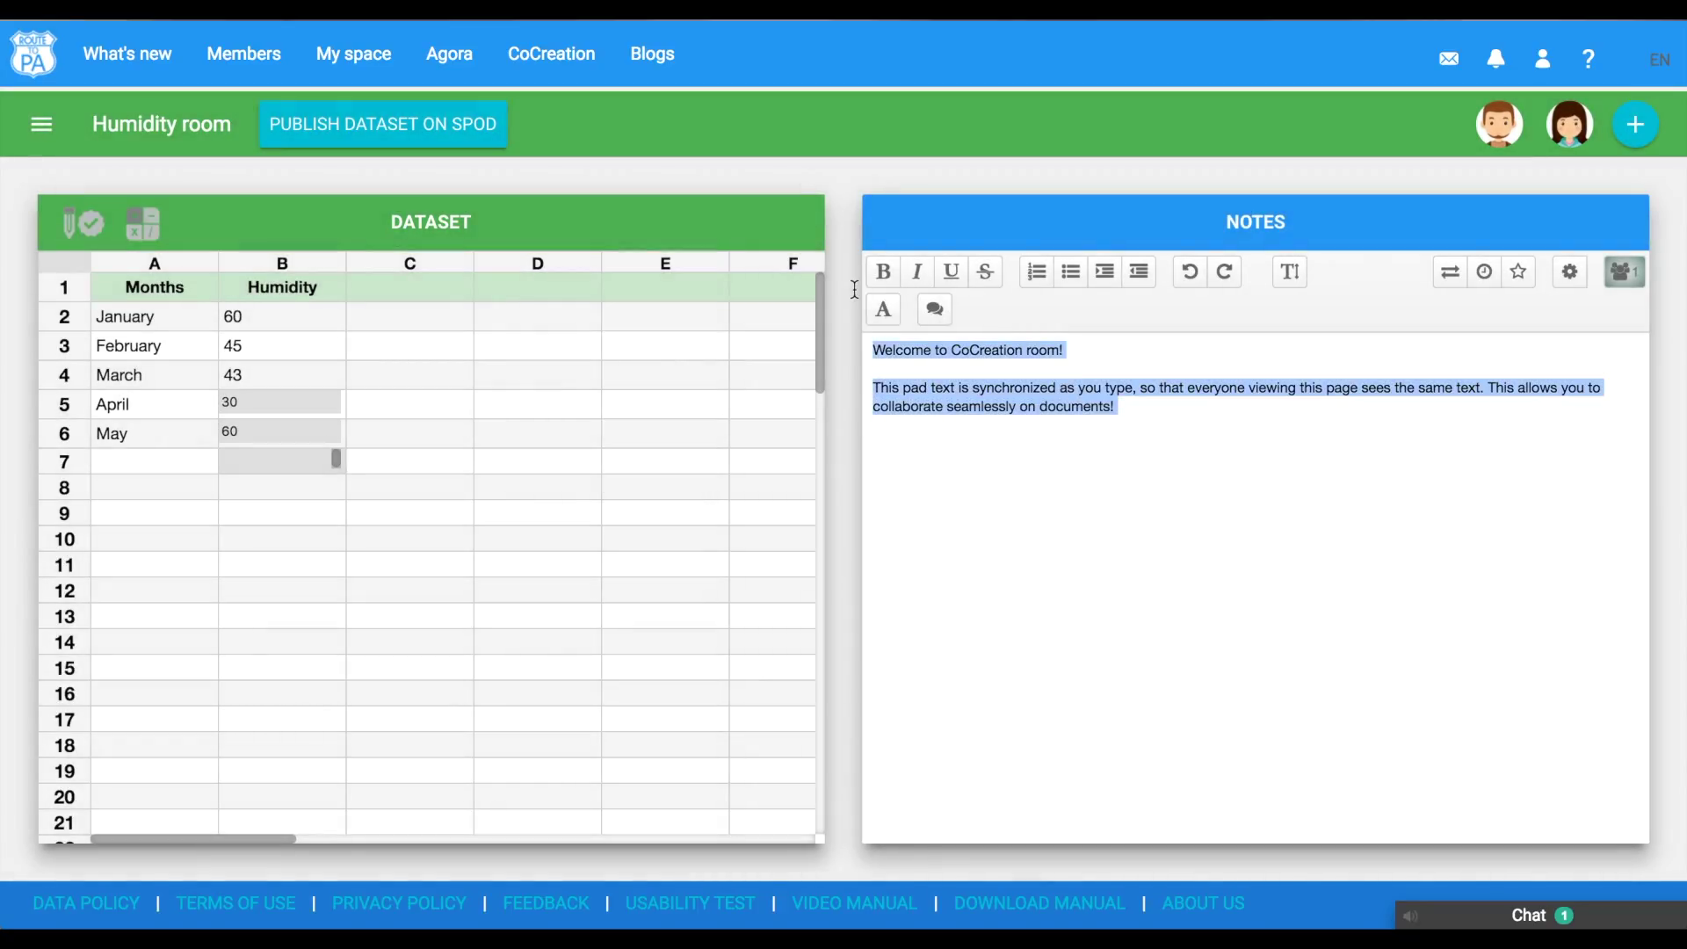
key(BackSpace)
text(This is)
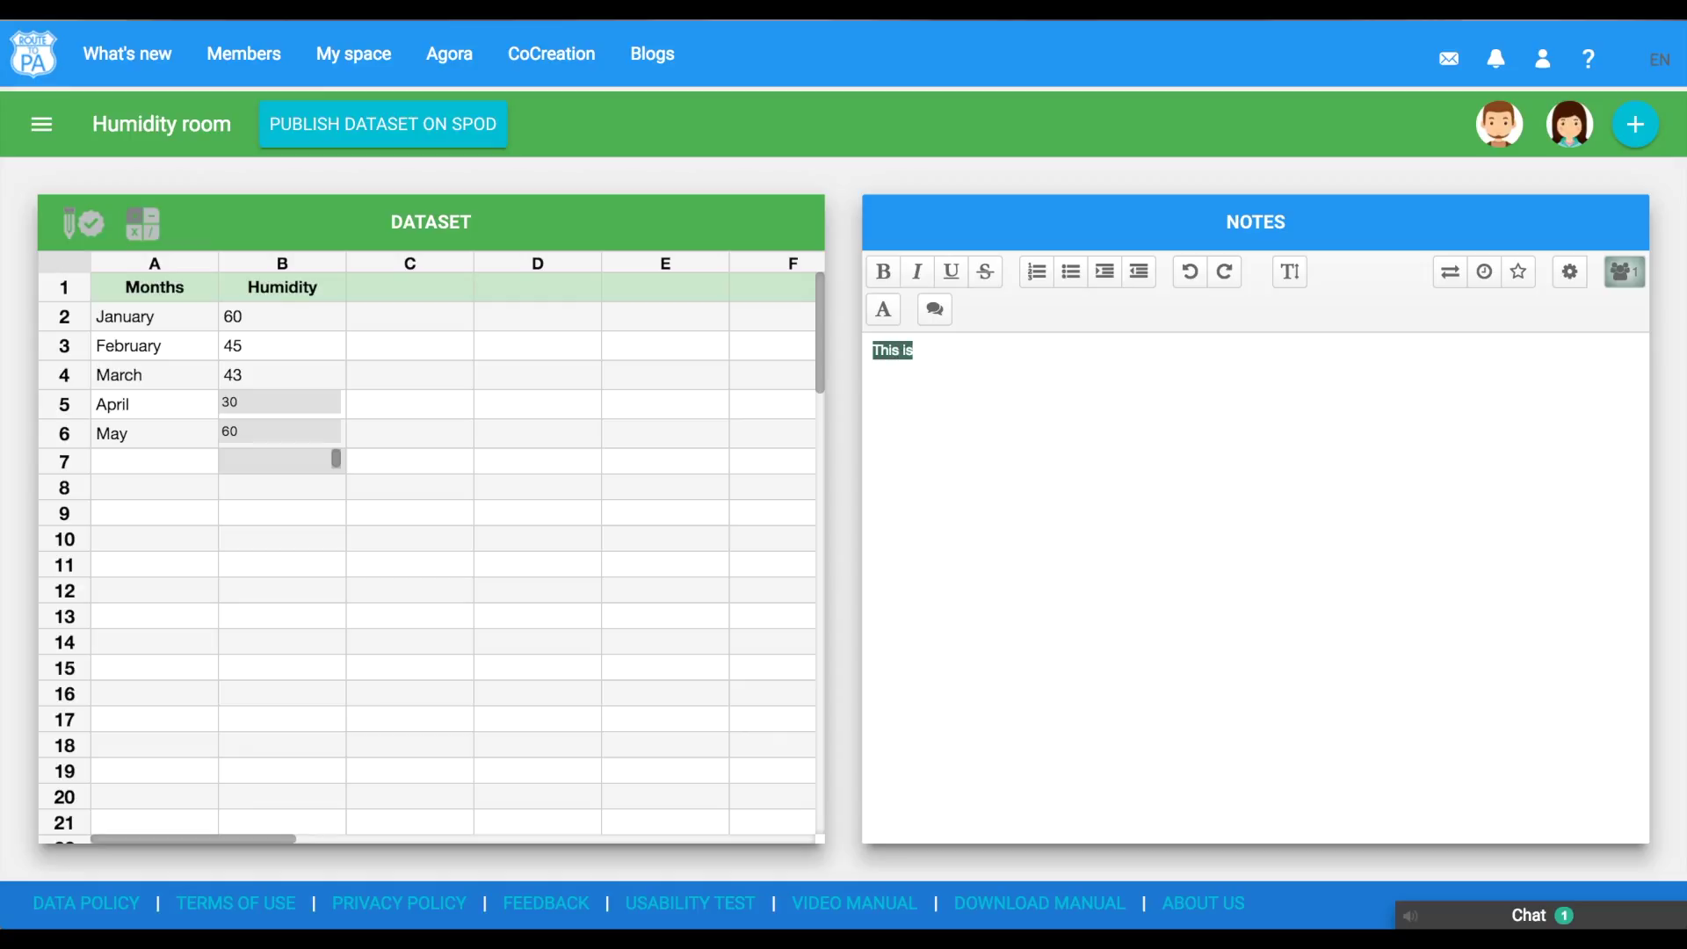
text( the humidity of the)
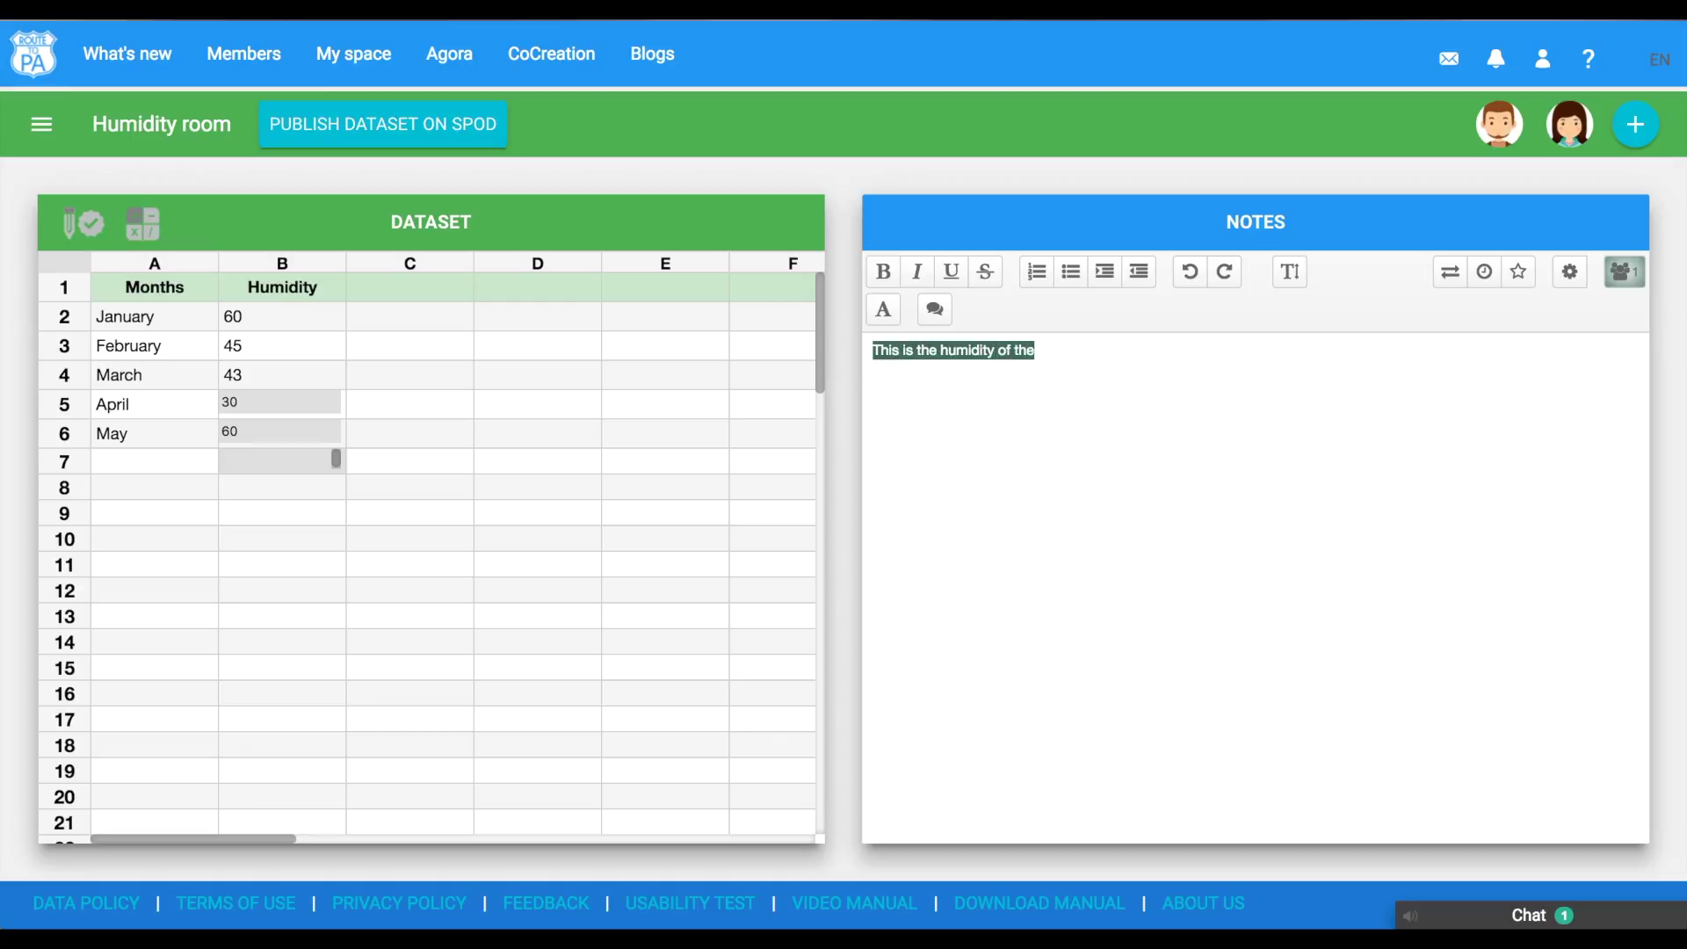
text( first 5 mont)
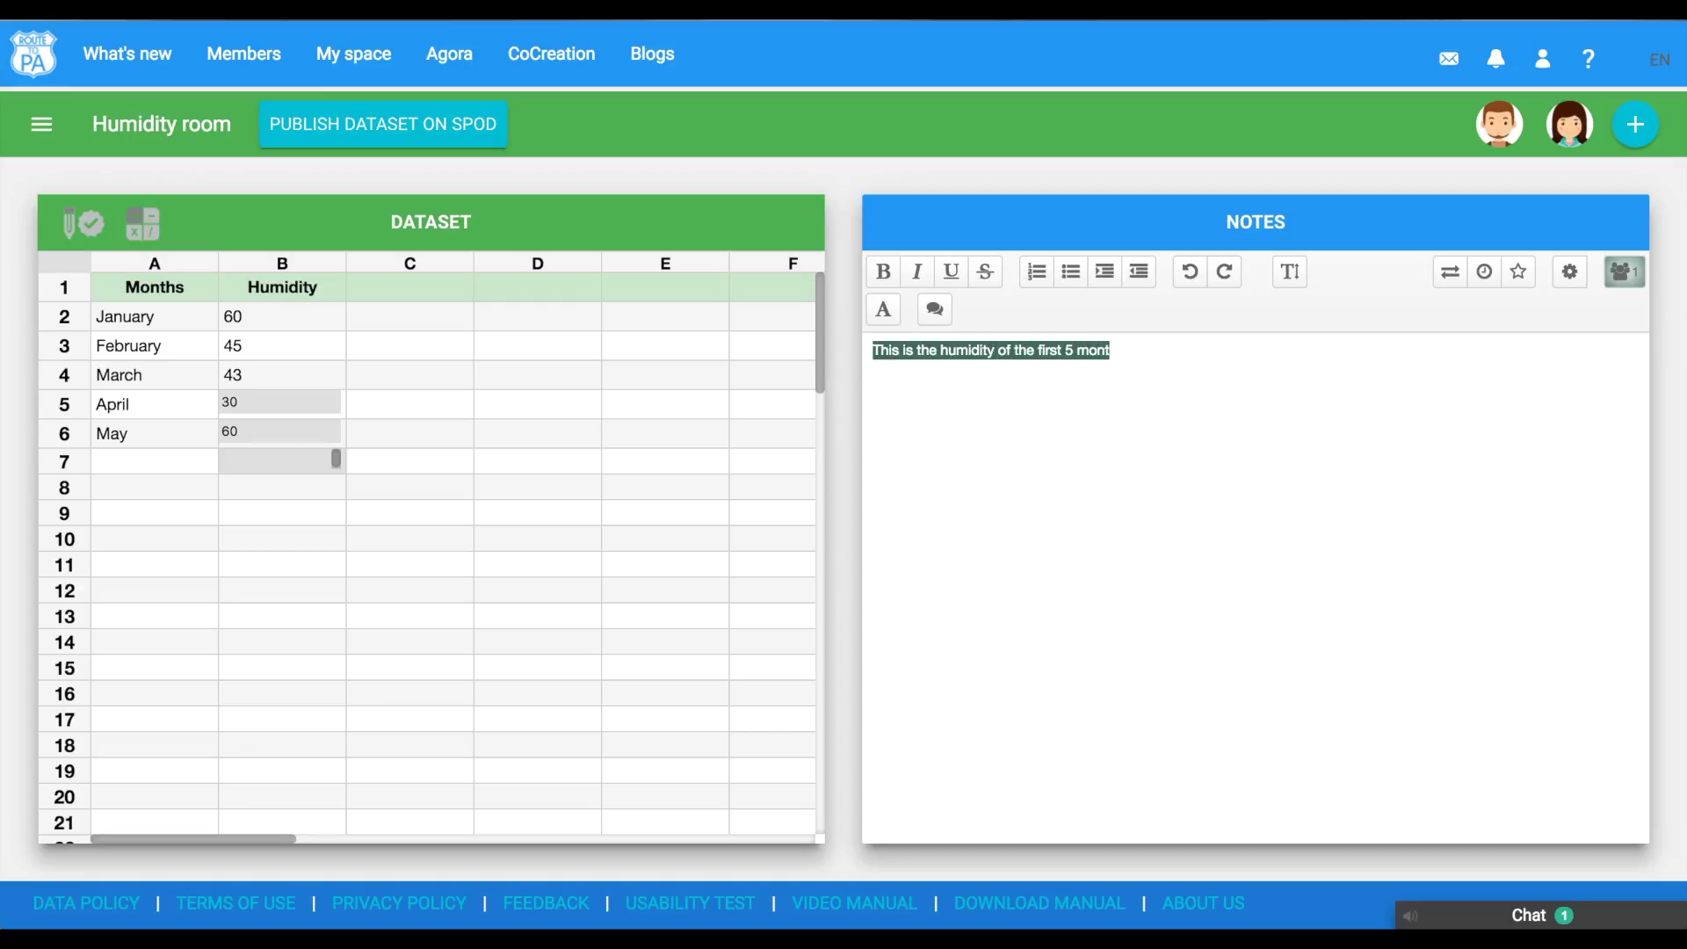
text(hs of 2016. Data comes from personal observations.)
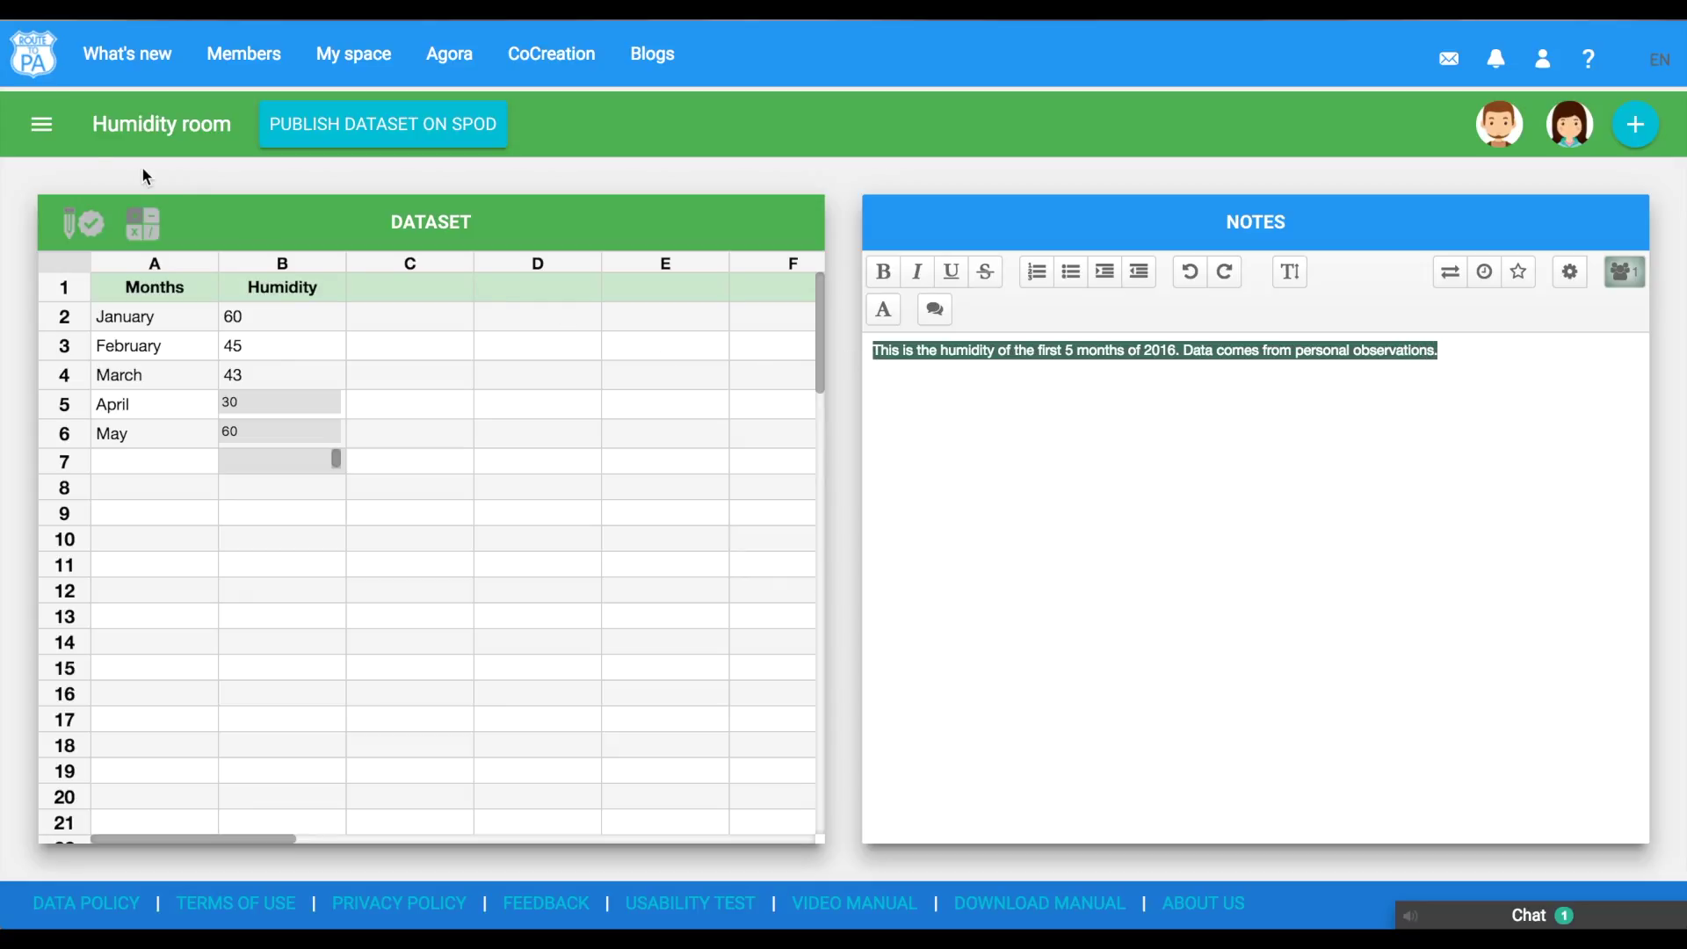
Step: Set the metadata title to "Humidity of 2016" and the description to "The first 5 months of 2016 are covered by personal observations"
click(42, 124)
click(140, 249)
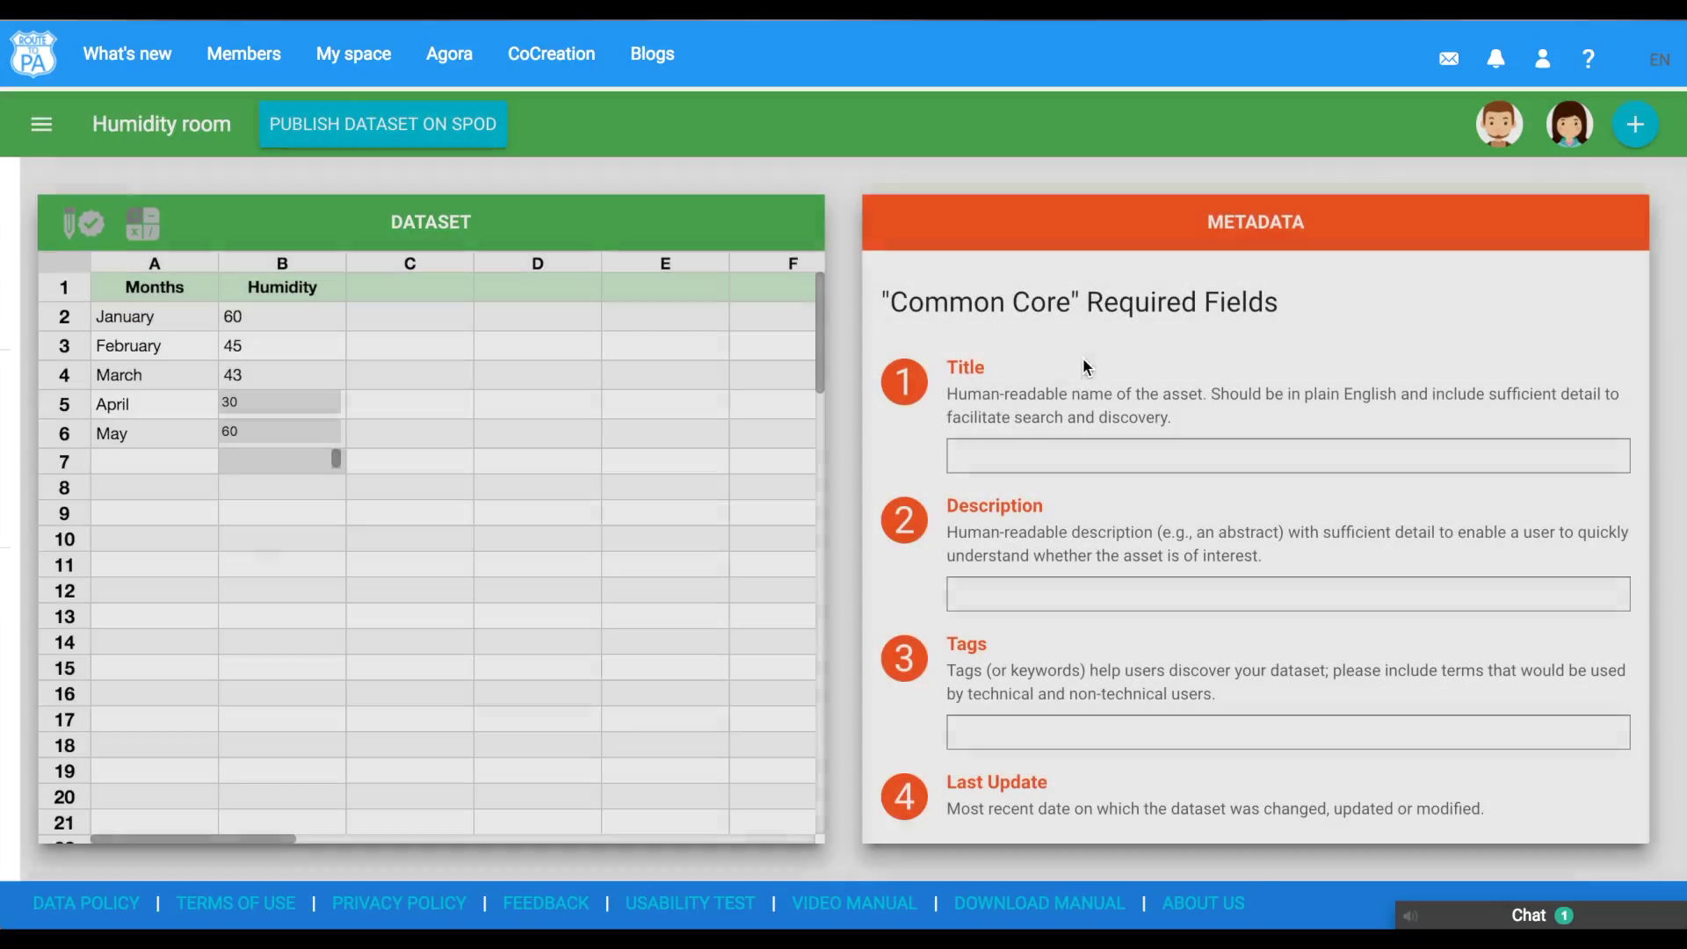
click(999, 457)
text(Humidity of 2016)
key(Tab)
text(The first 5 month)
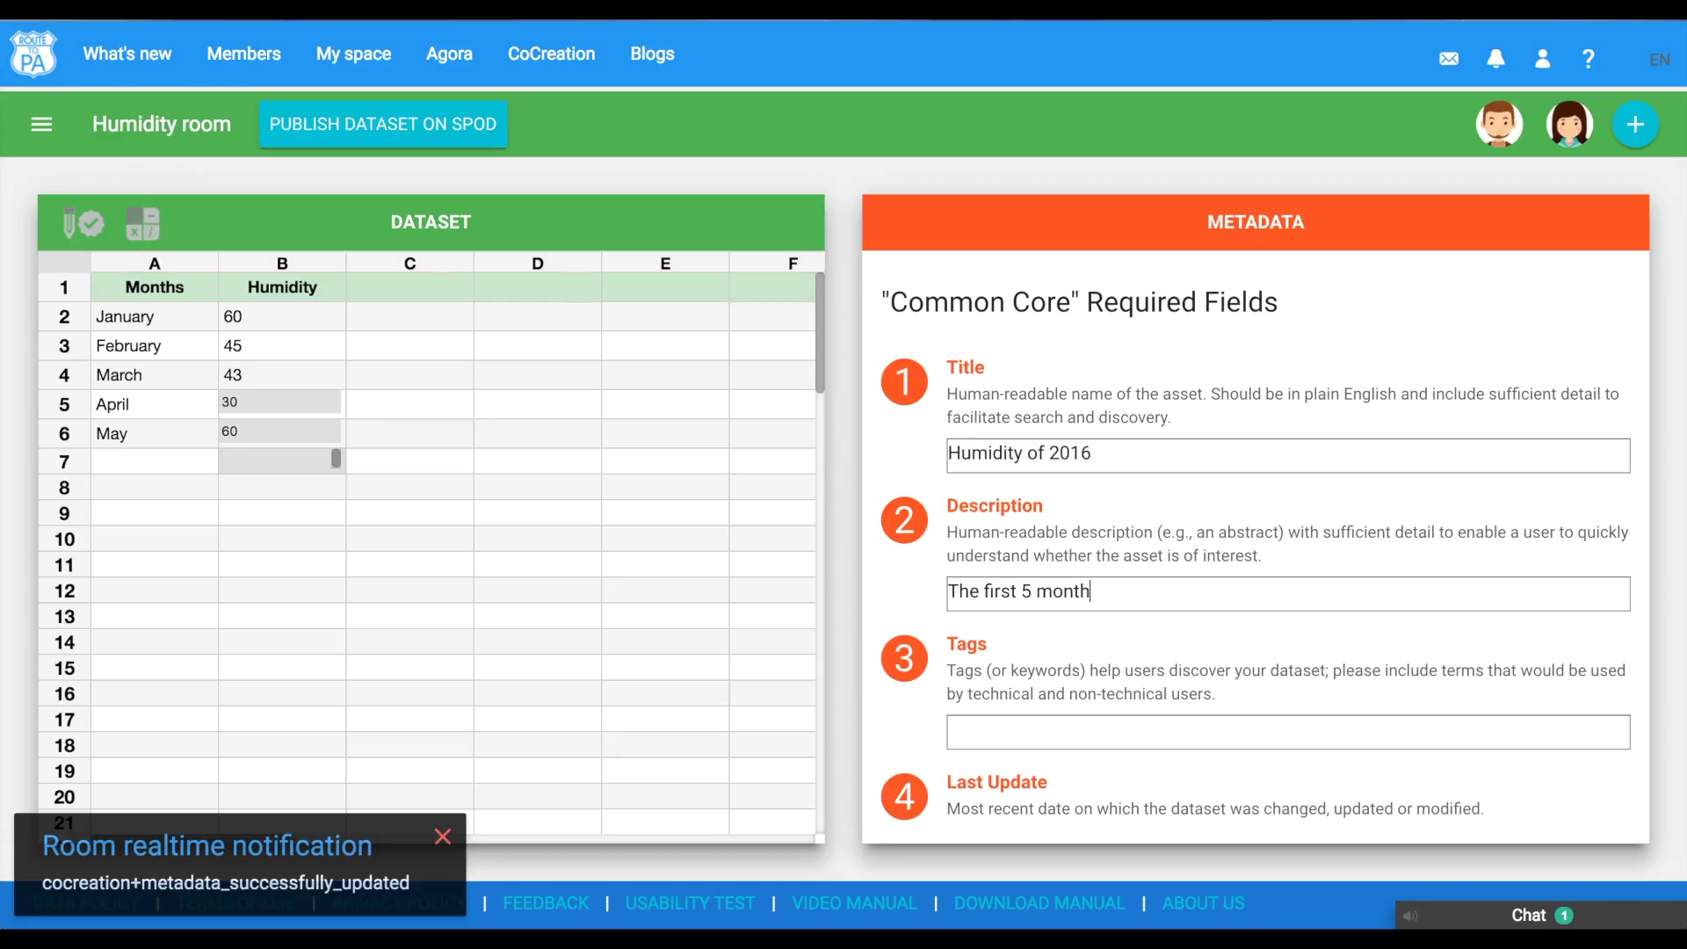
text(s of 2016 are covered by personal observations)
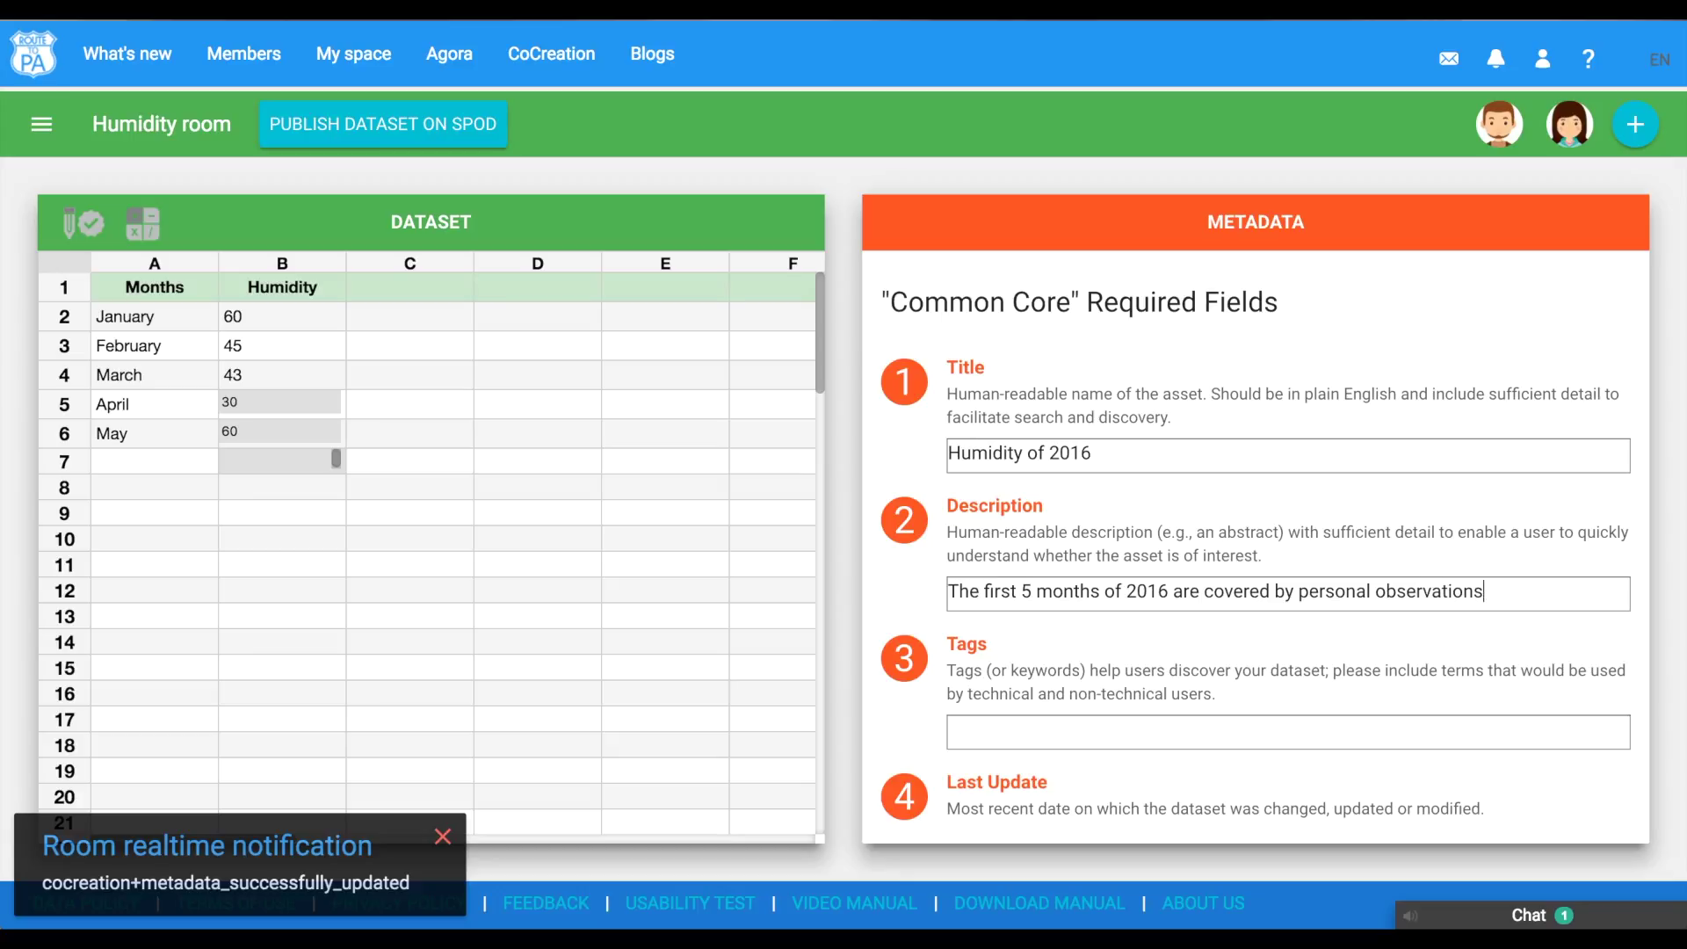
click(442, 837)
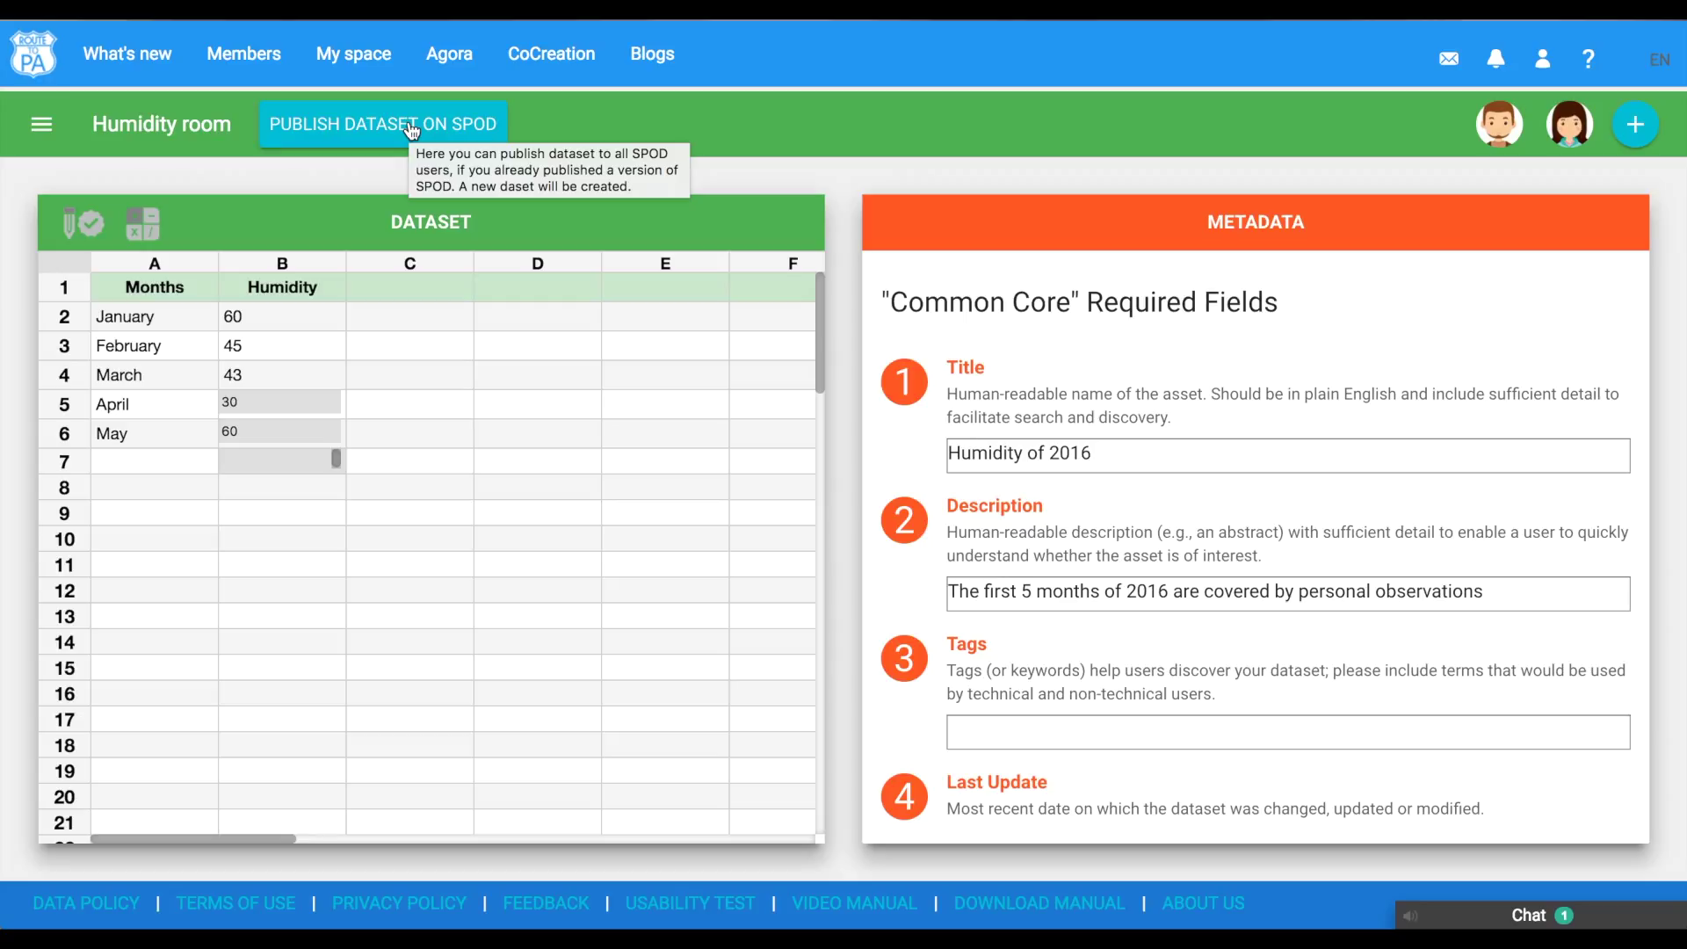
Step: Publish the room's dataset on SPOD, accepting the privacy declaration, and show the list of published CoCreation datasets
click(411, 129)
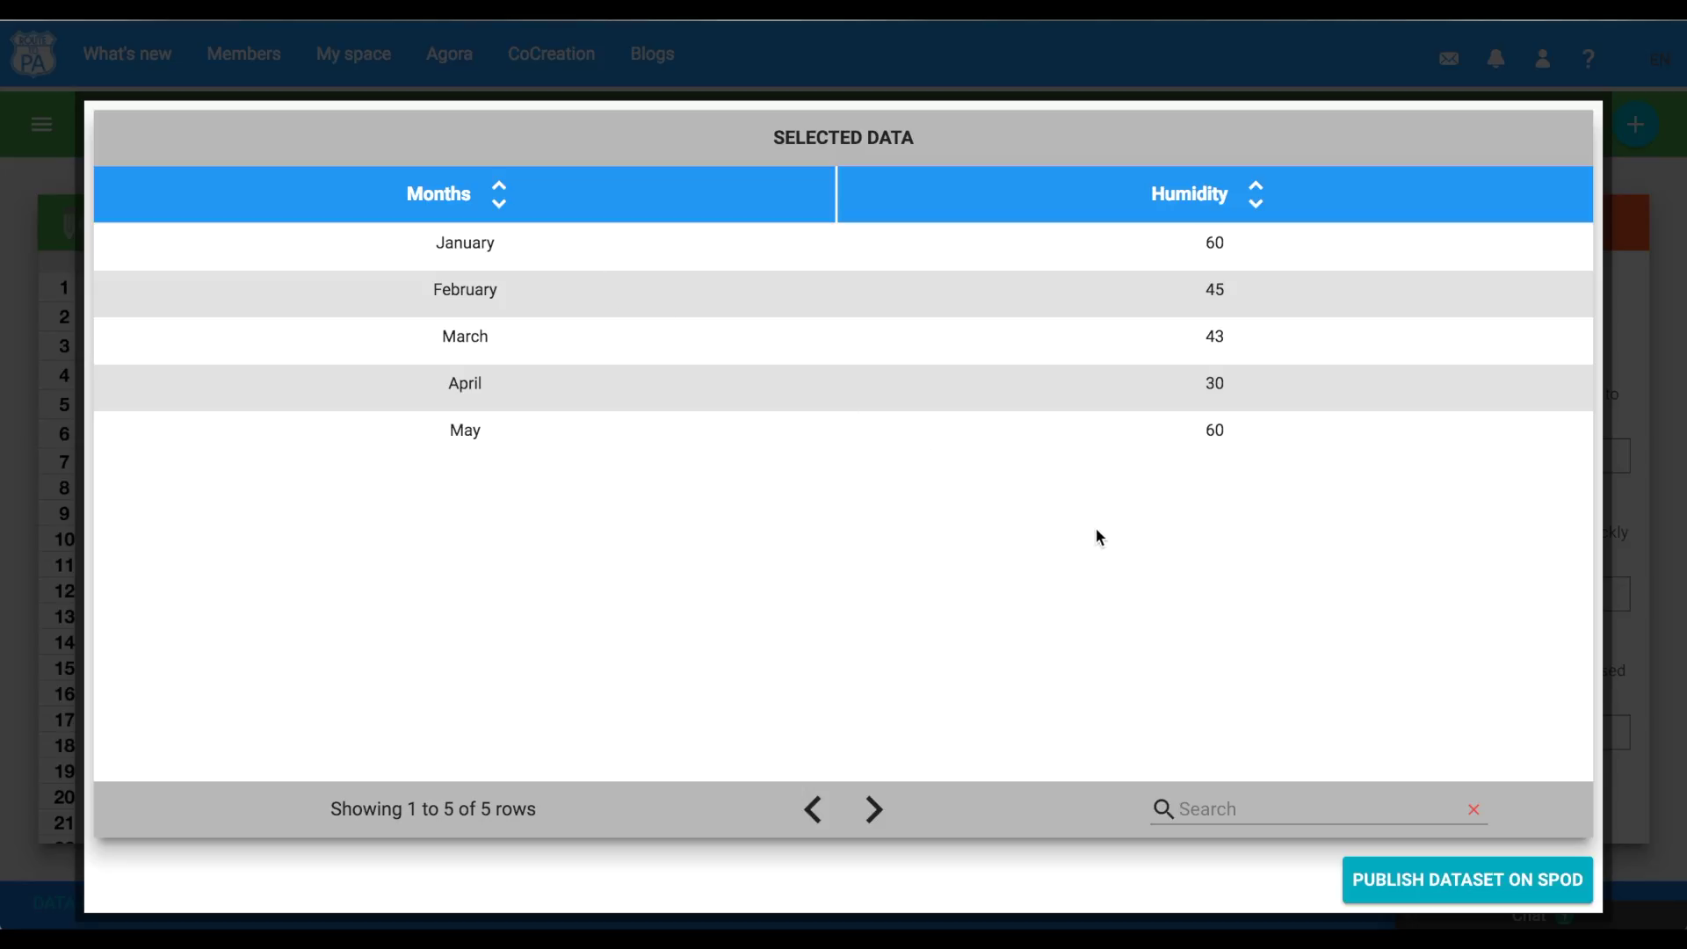
click(1438, 886)
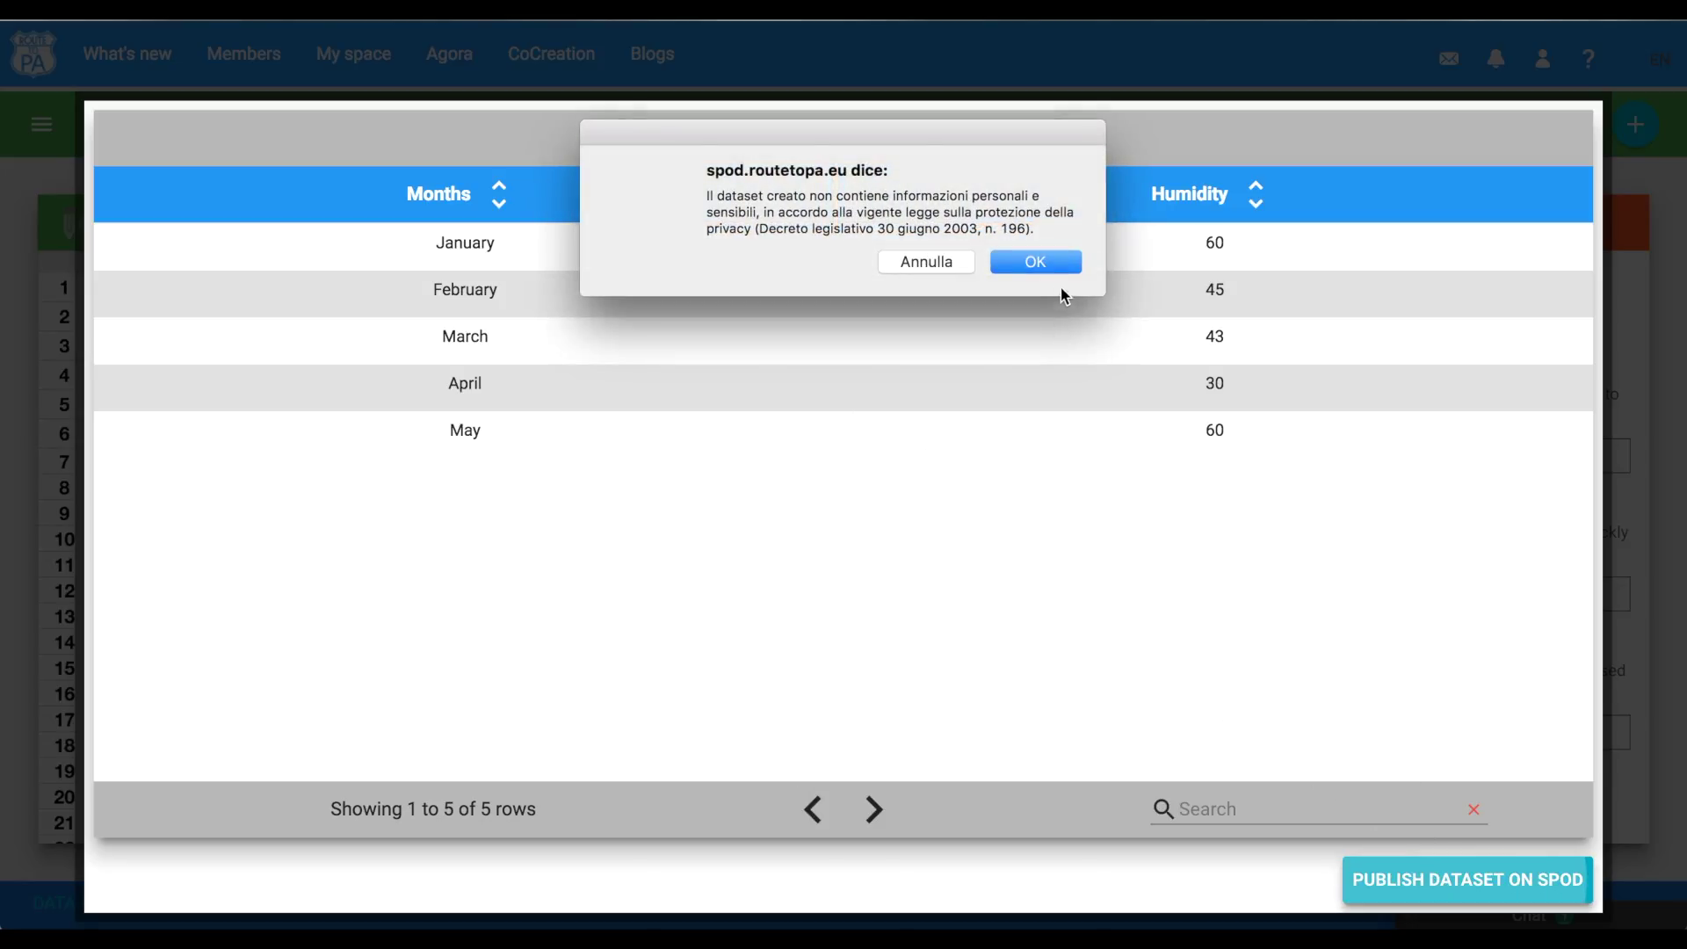
click(1045, 263)
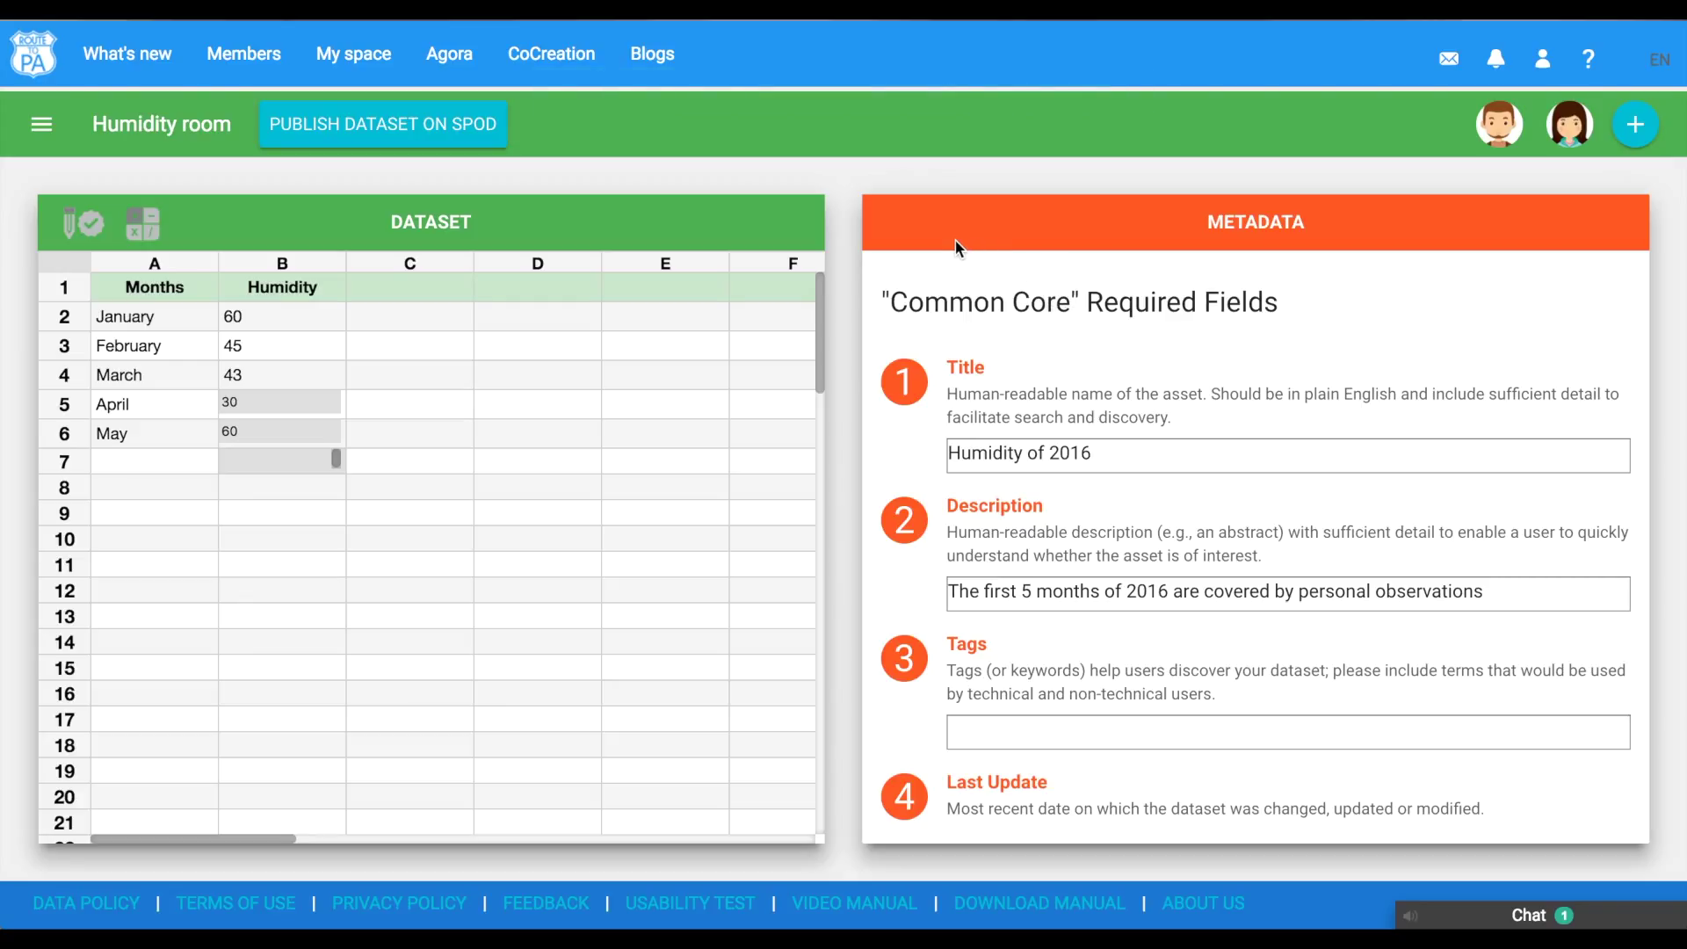
click(575, 60)
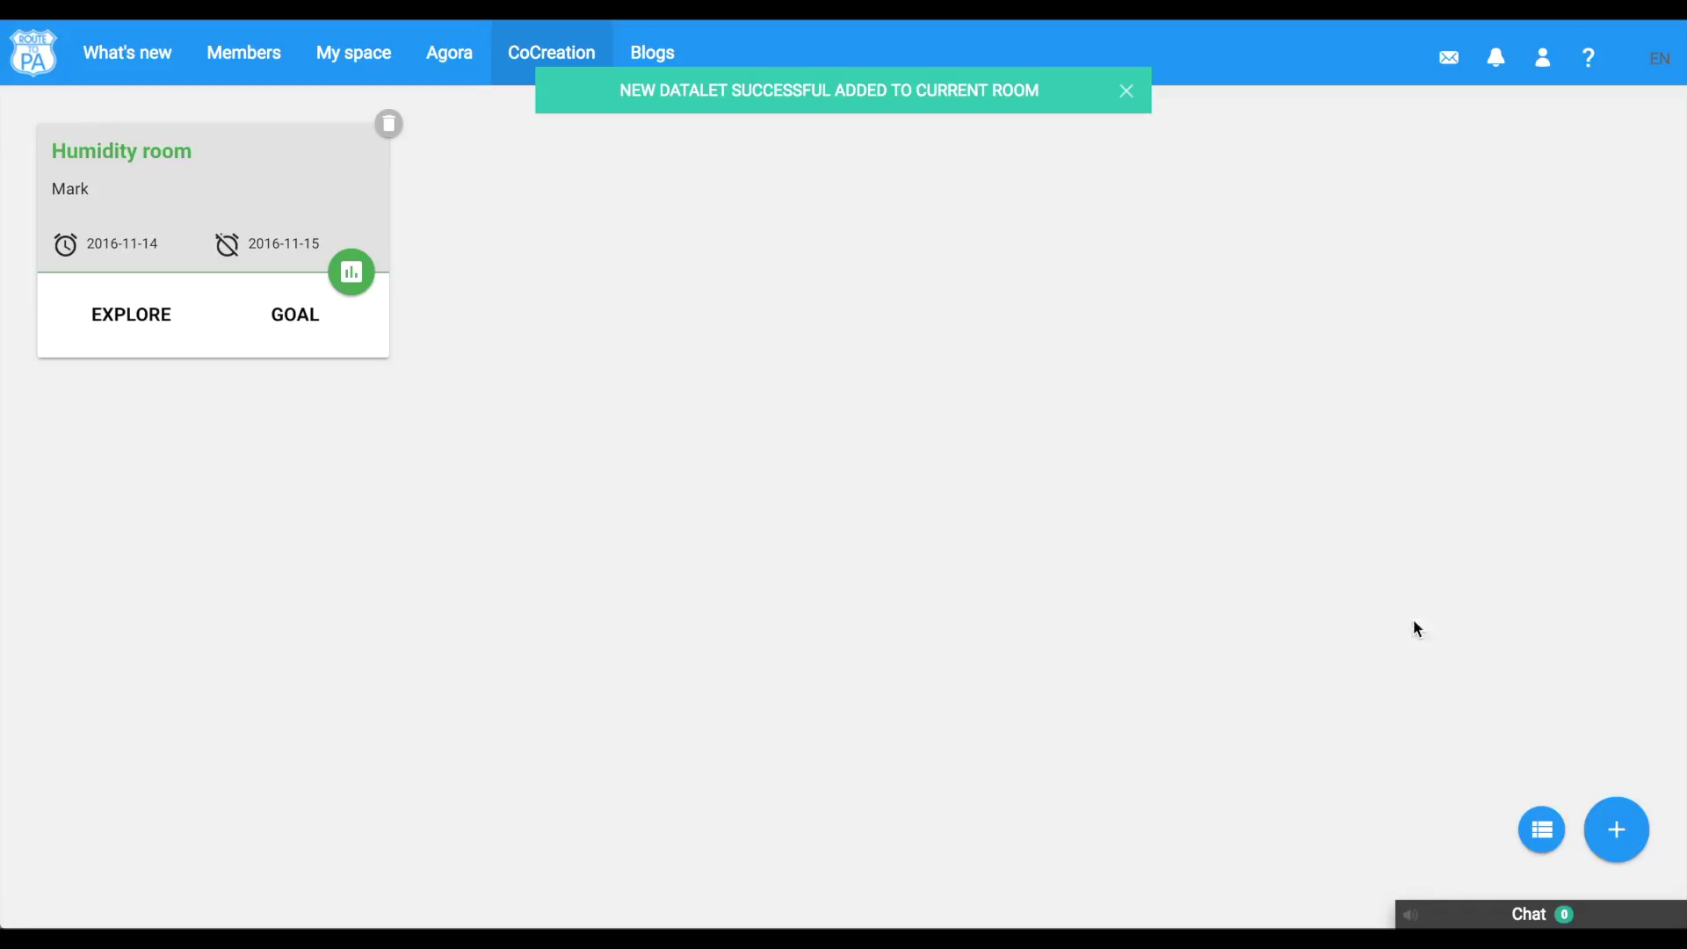
click(1543, 832)
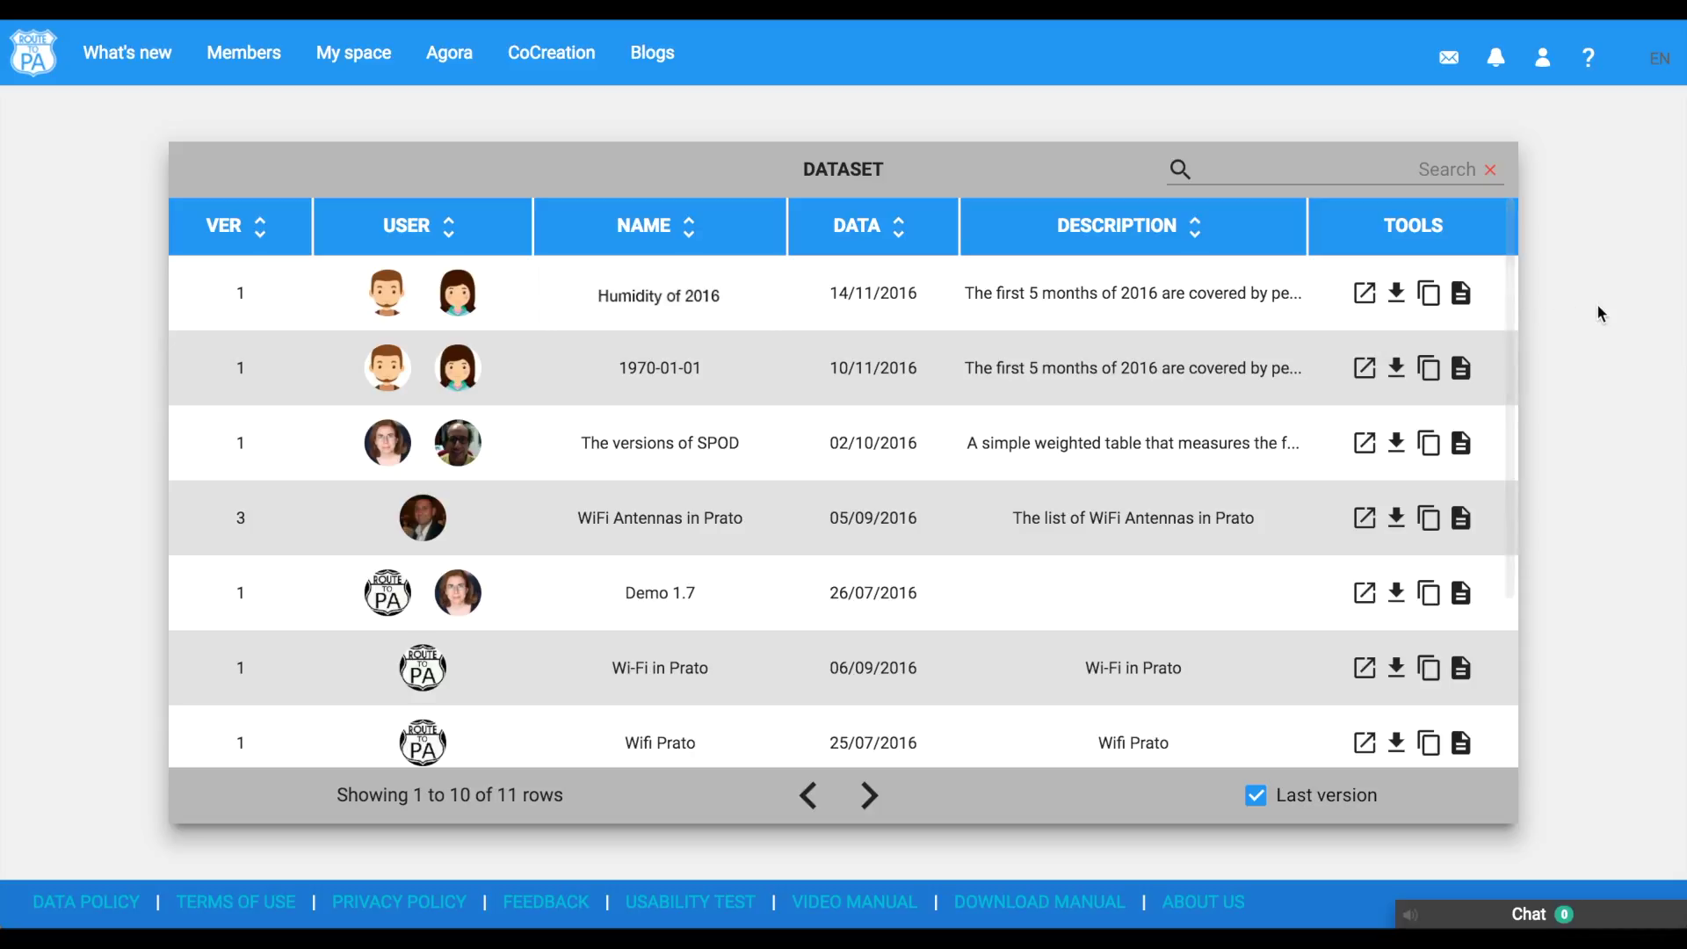
Step: Start a newsfeed datalet from the cocreated dataset "Humidity of 2016" using its Months and Humidity fields
click(155, 57)
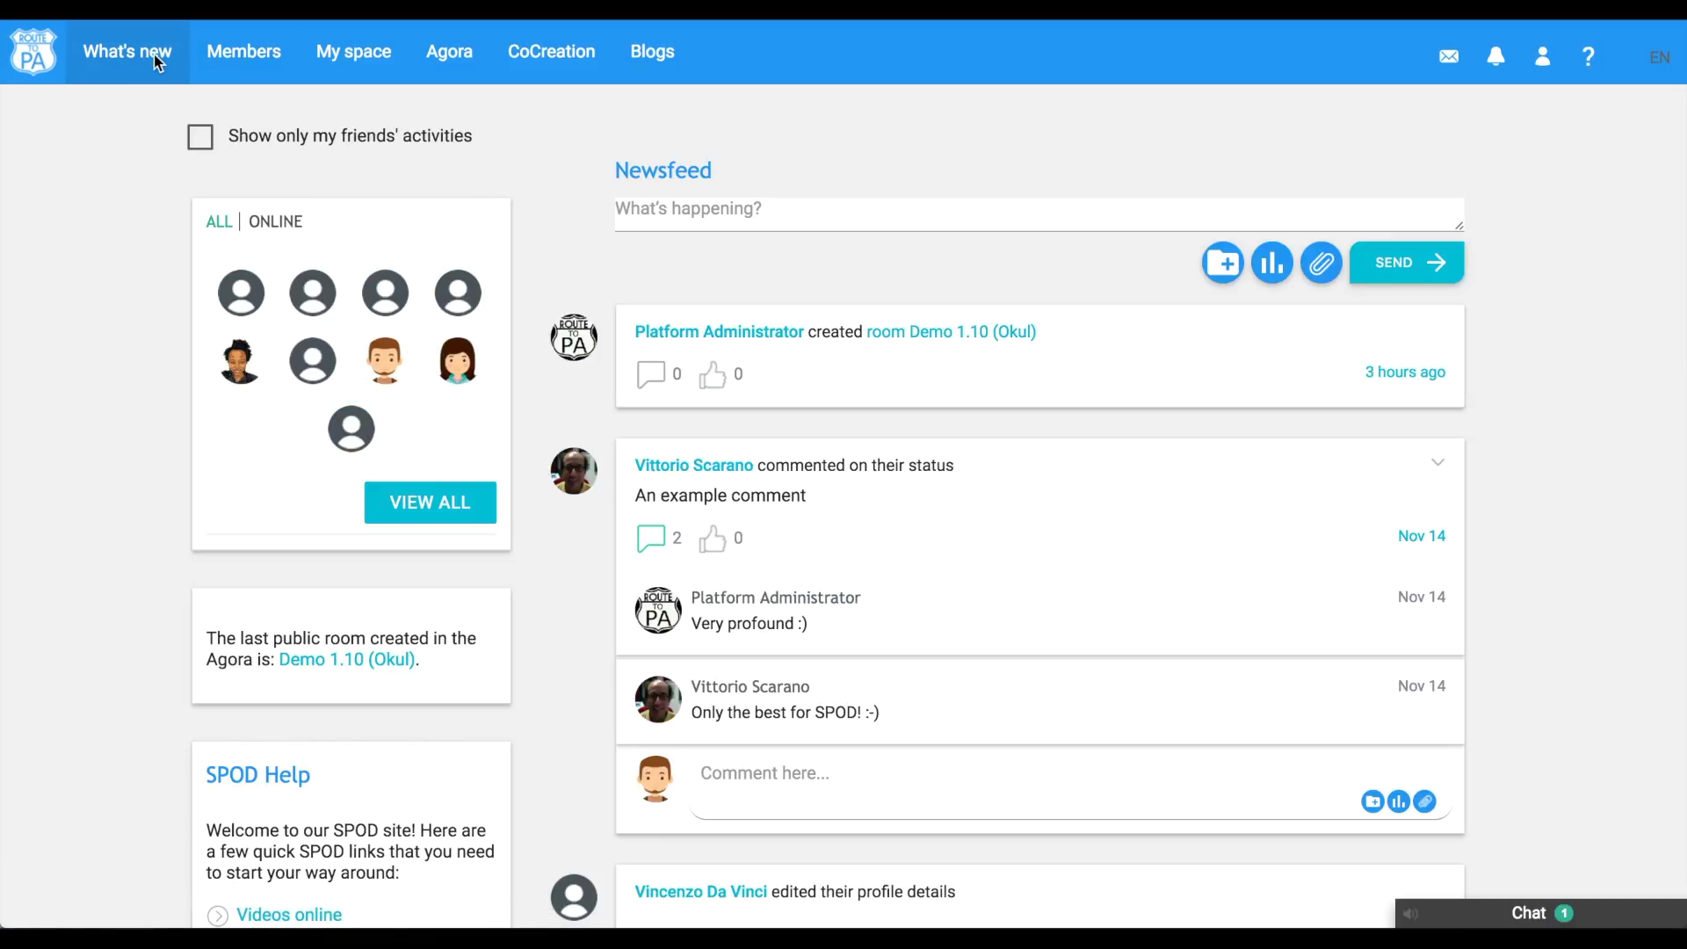
click(1271, 261)
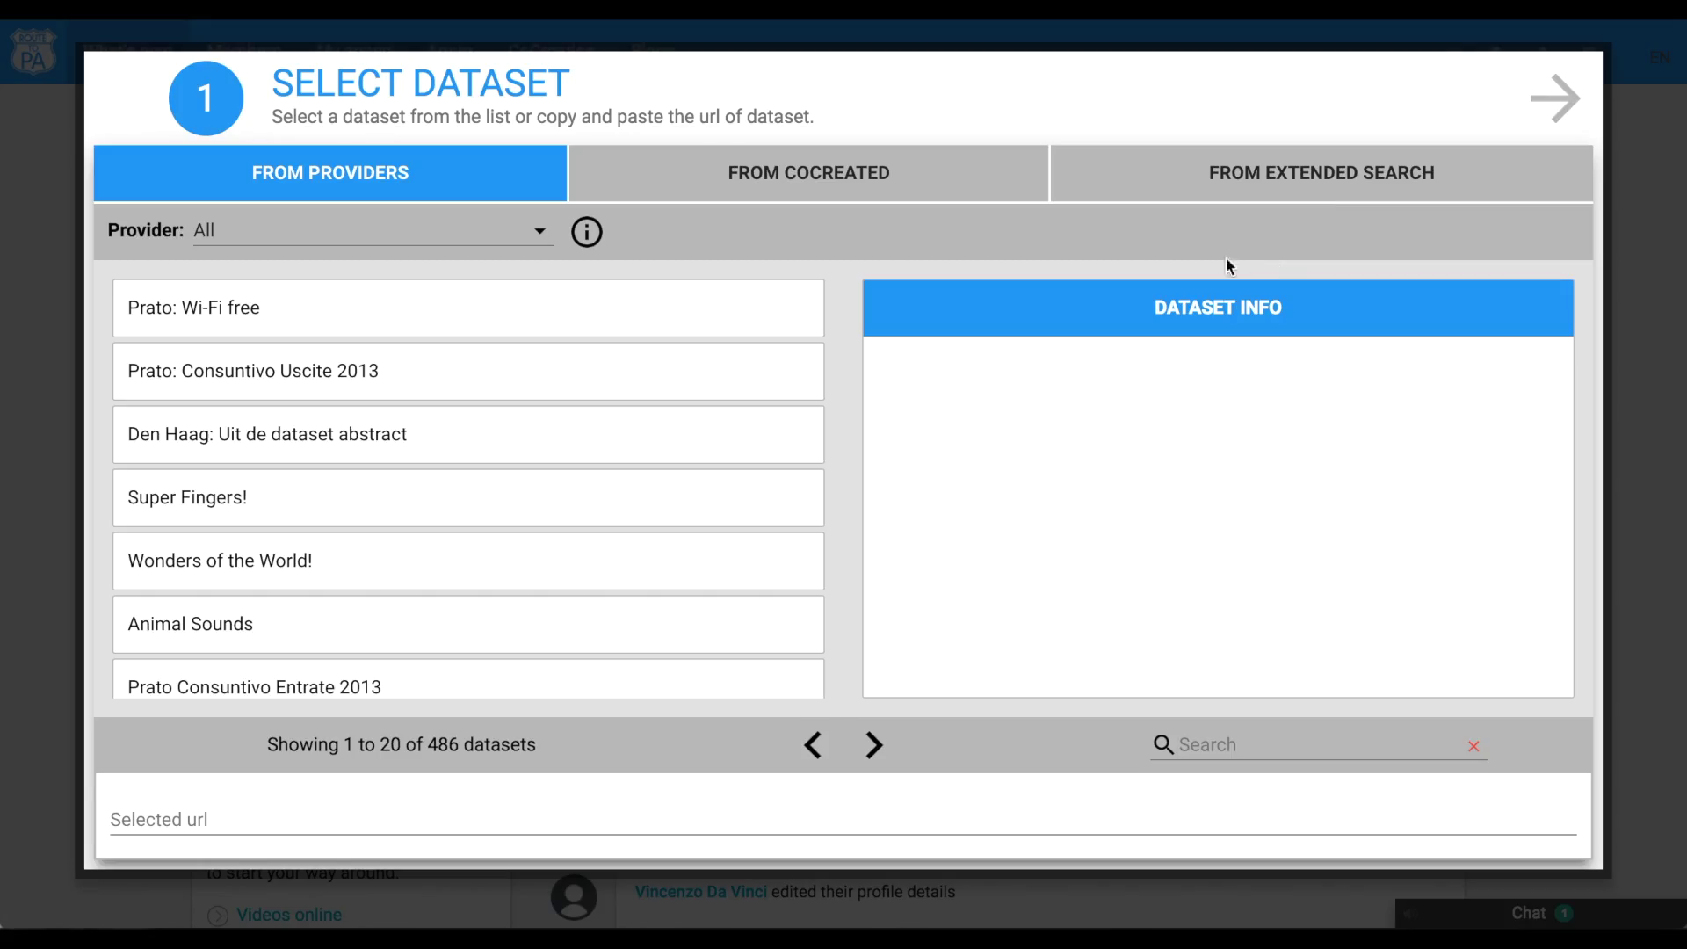
click(896, 180)
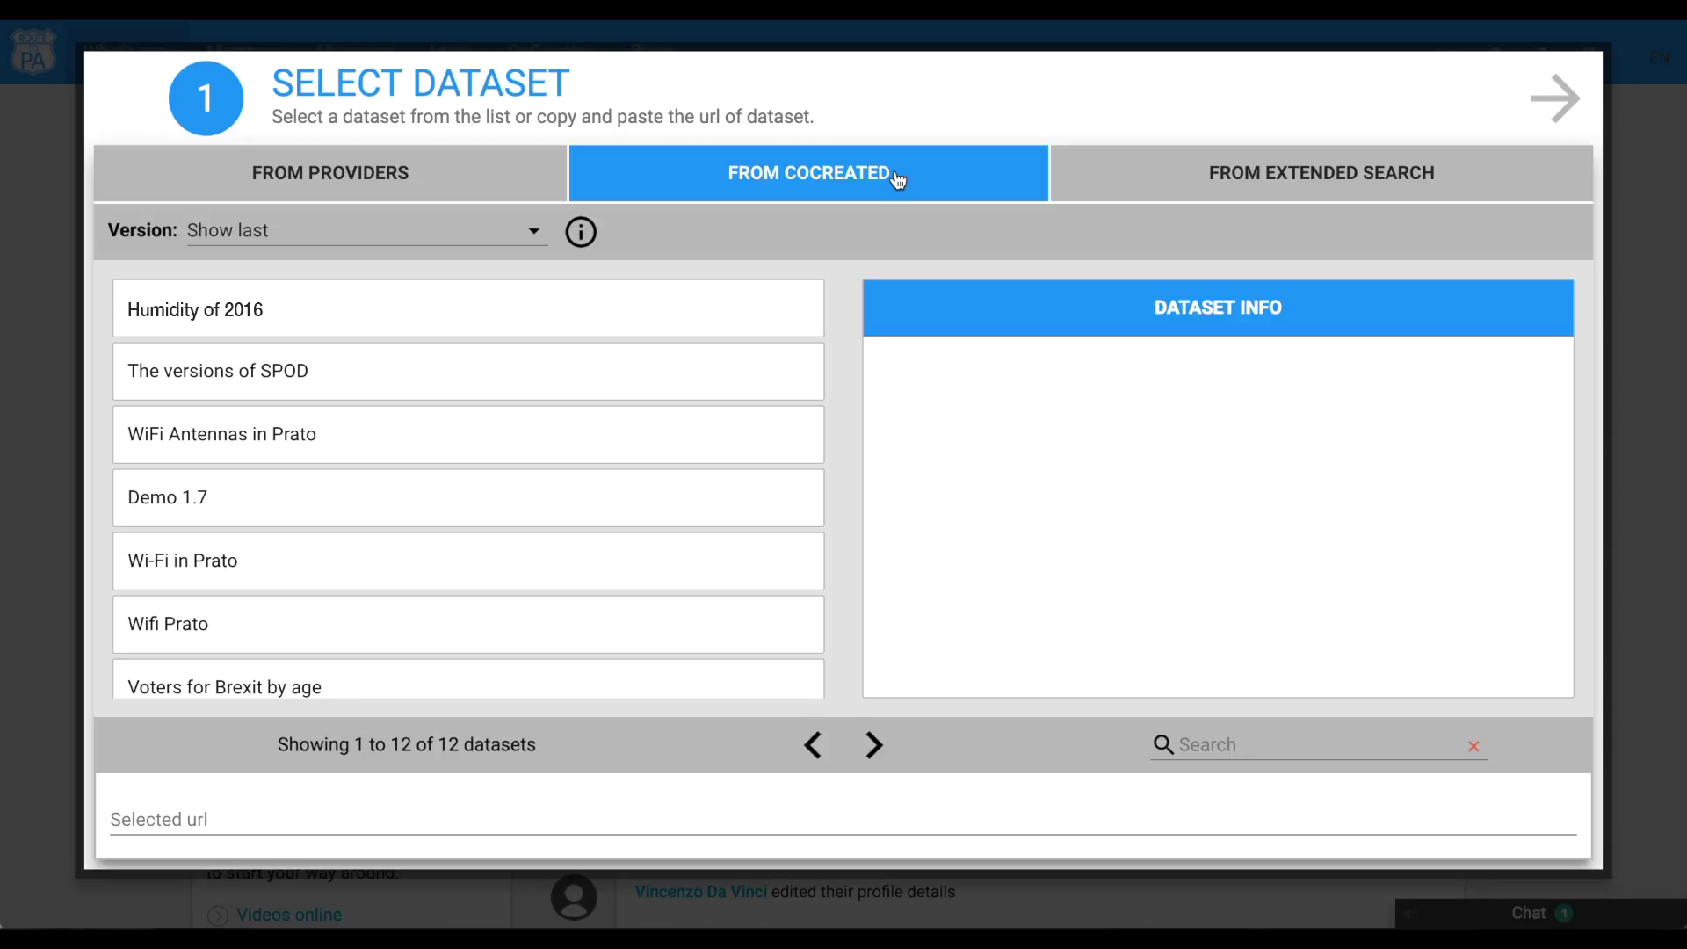
click(631, 314)
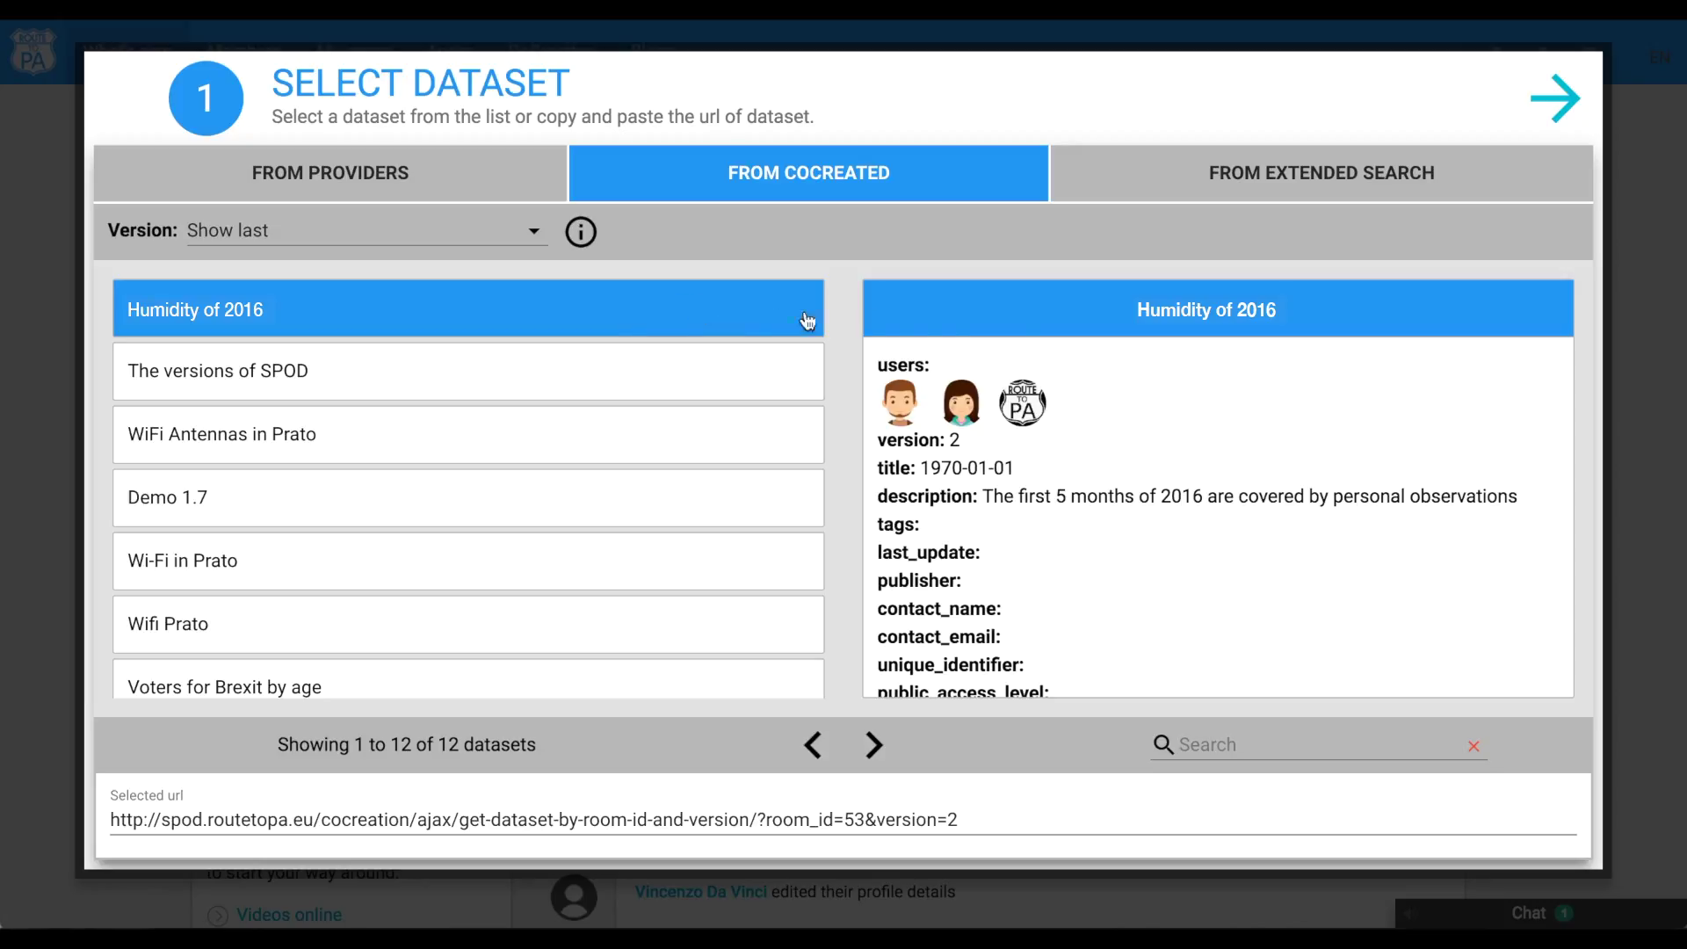
click(1544, 99)
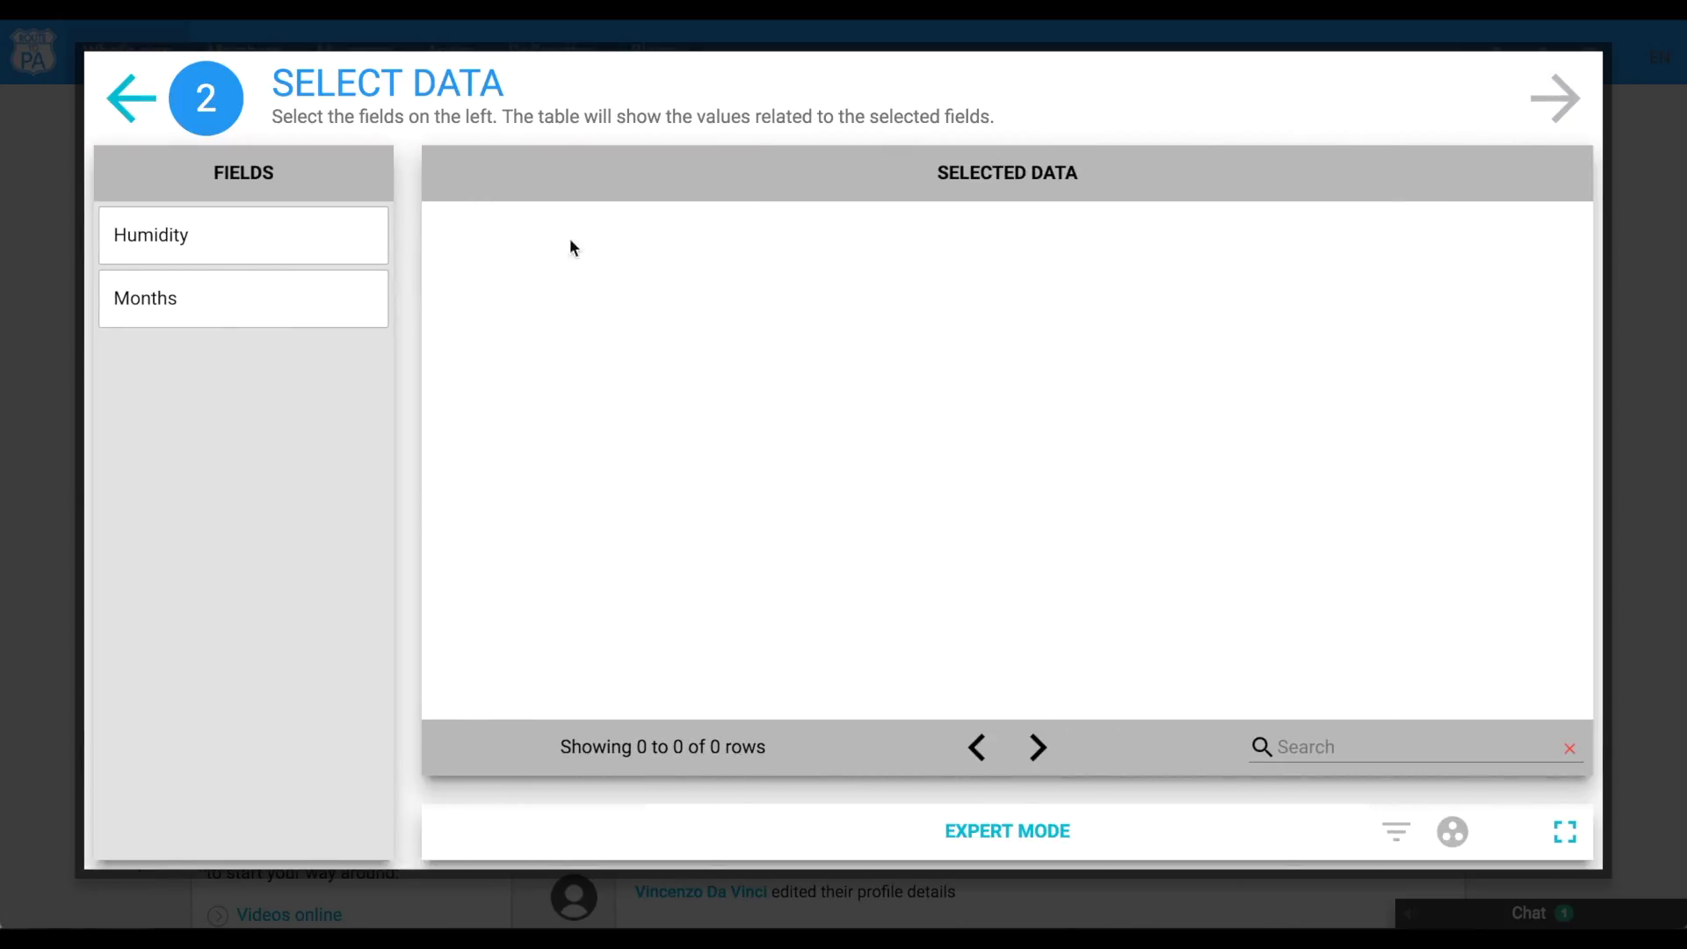
click(378, 297)
click(339, 242)
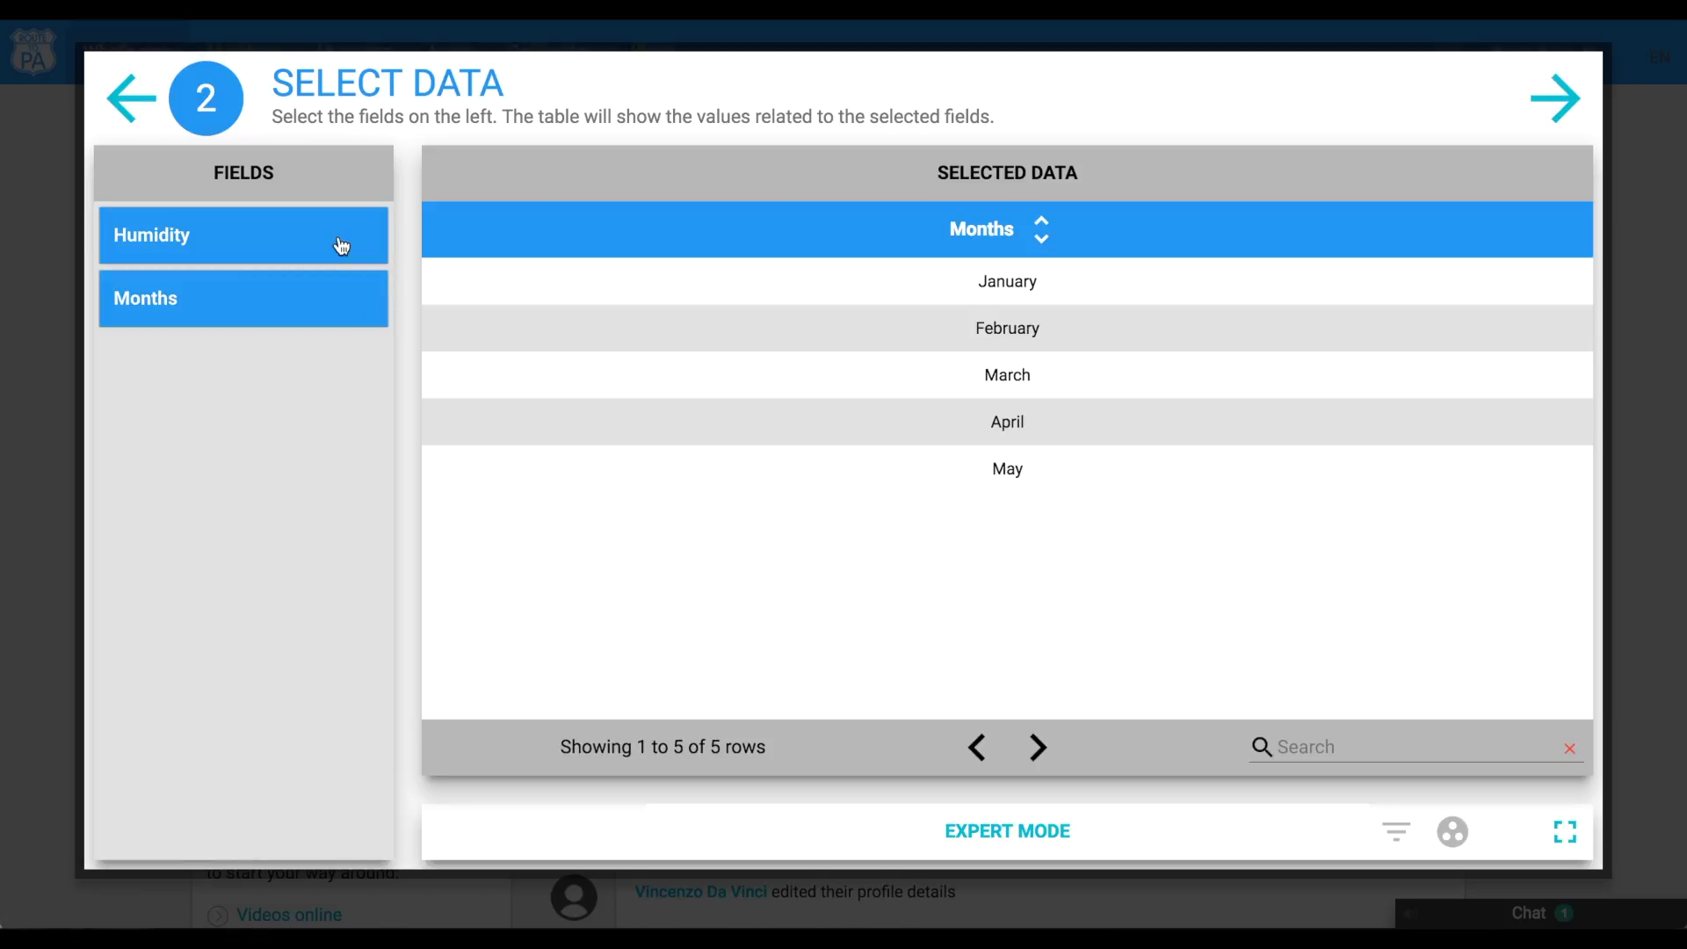
click(1557, 99)
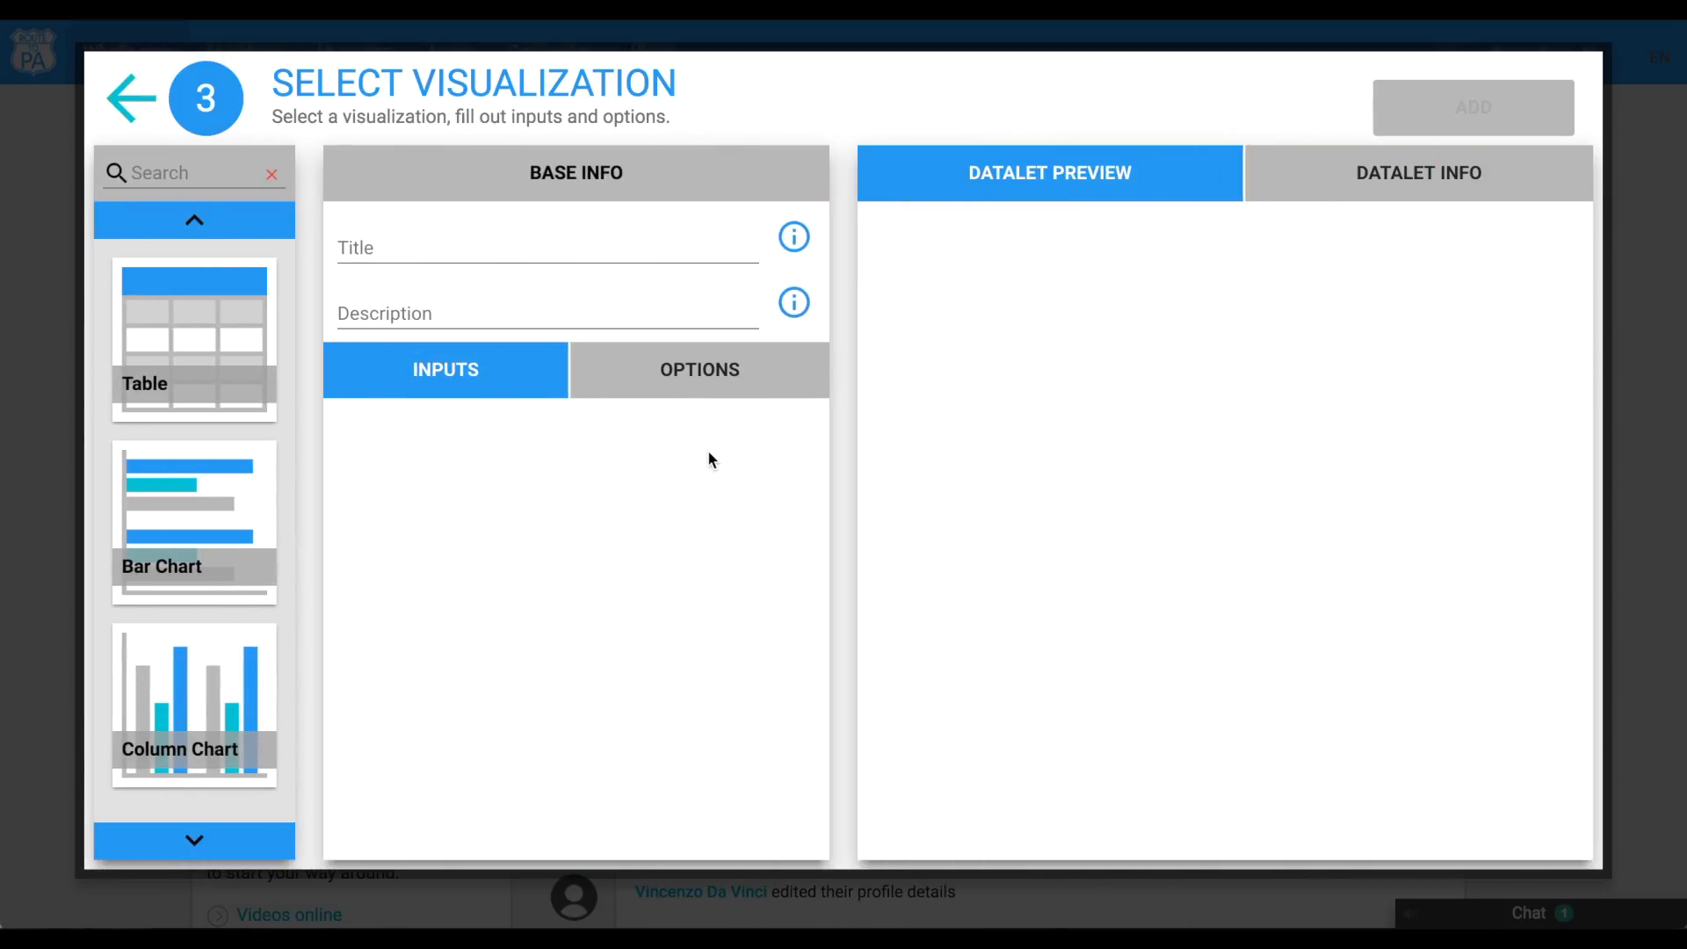
Step: Choose the Column Chart visualization with the title "Humidity" and the description "(from a cocreated dataset)"
click(247, 704)
click(593, 255)
text(Humidity)
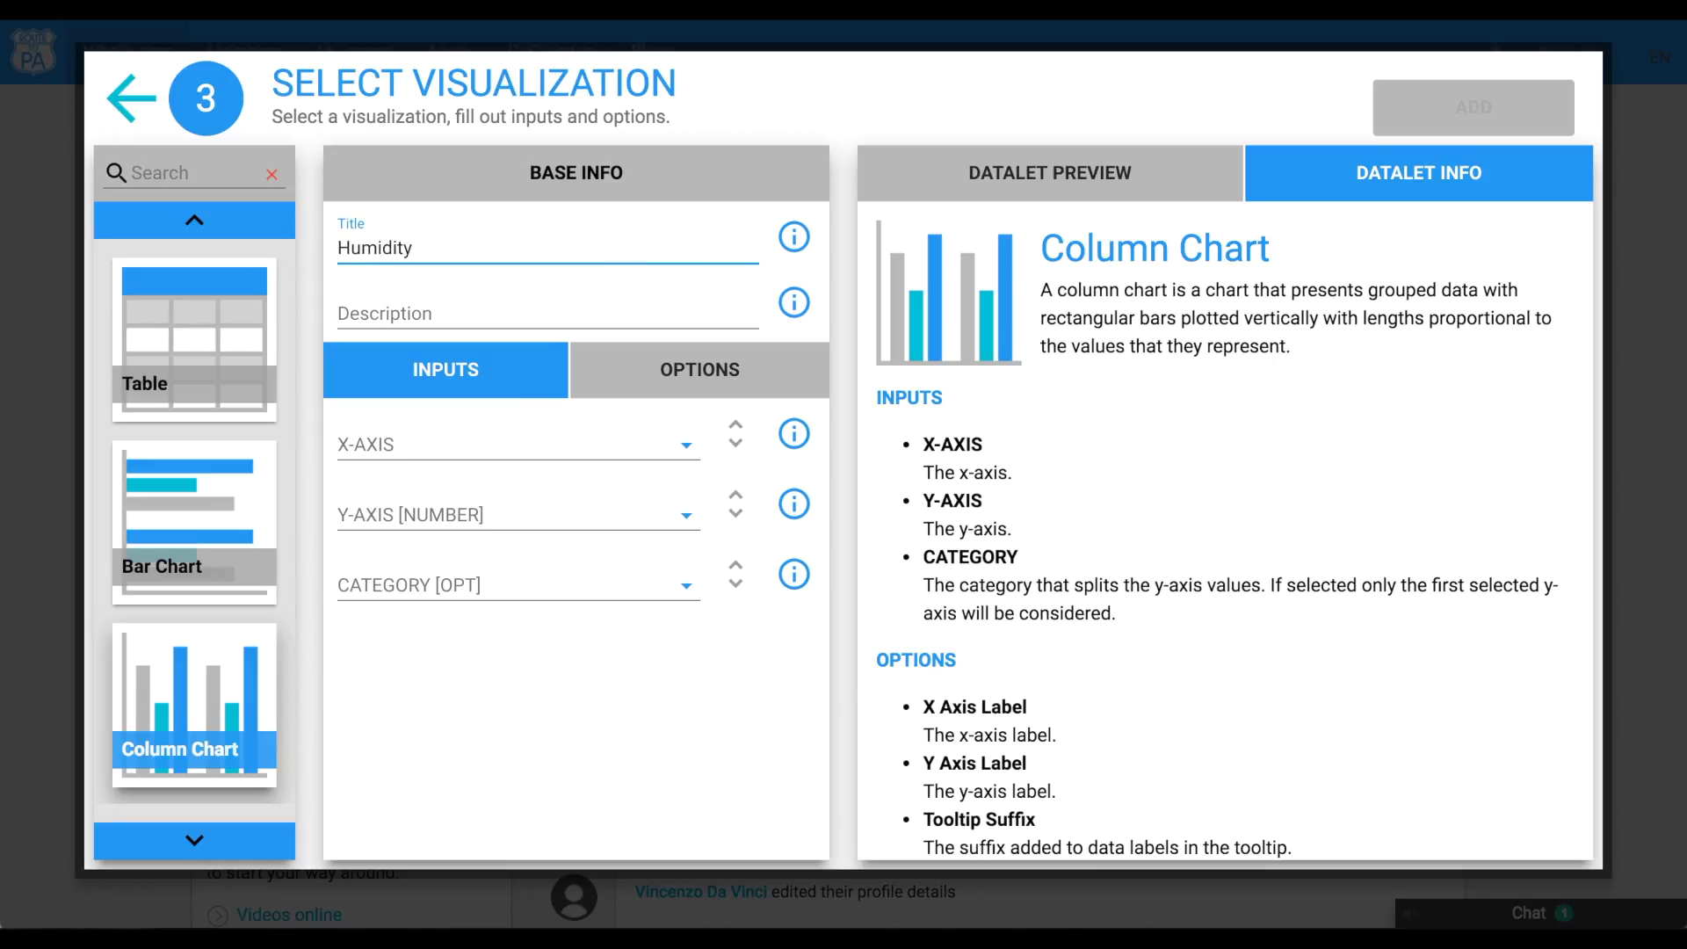
click(540, 322)
text(()
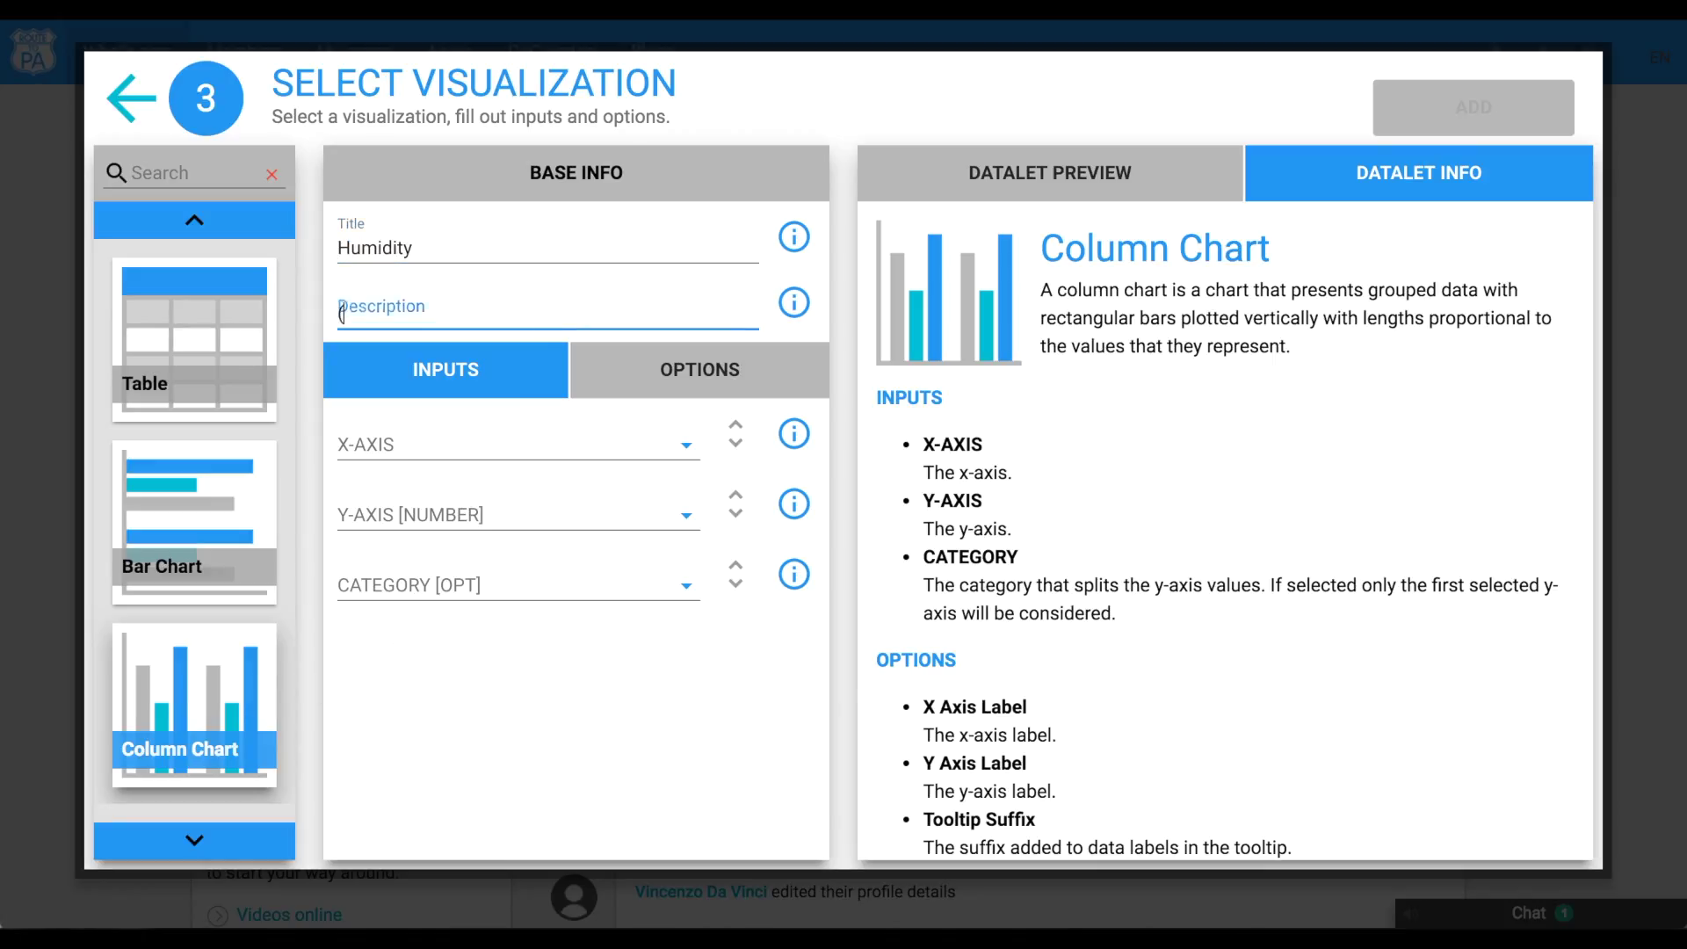
text(from a cocreated dataset))
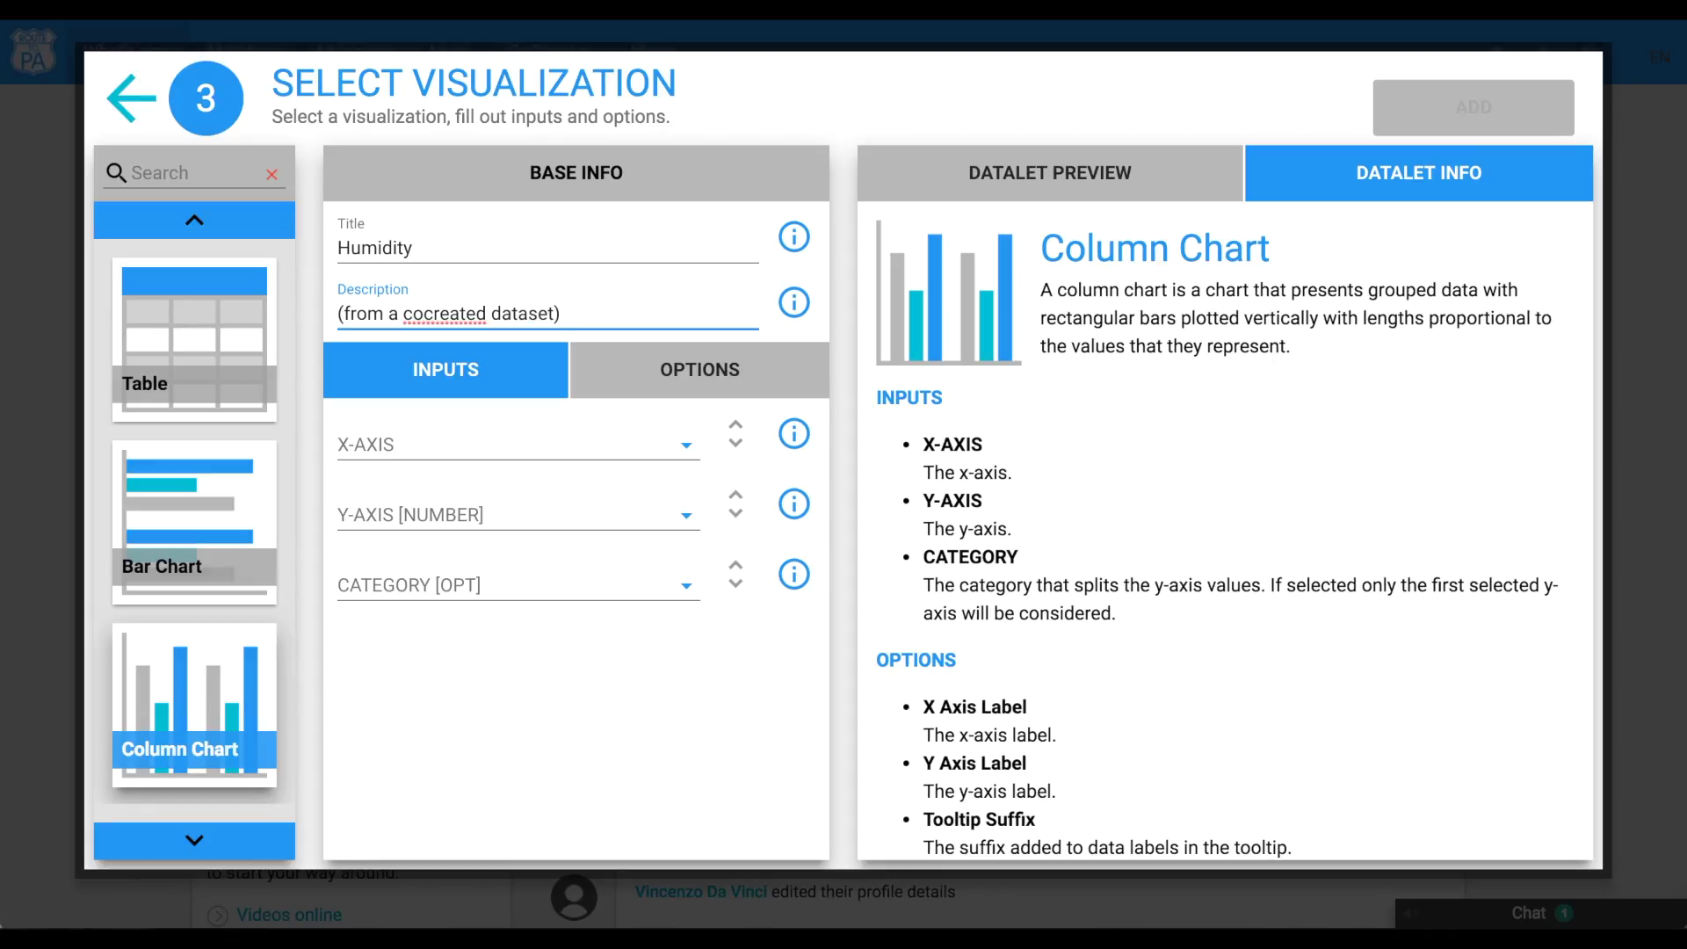
Step: Assign Months to the x-axis and Humidity to the y-axis, and add the datalet to the newsfeed post
click(557, 440)
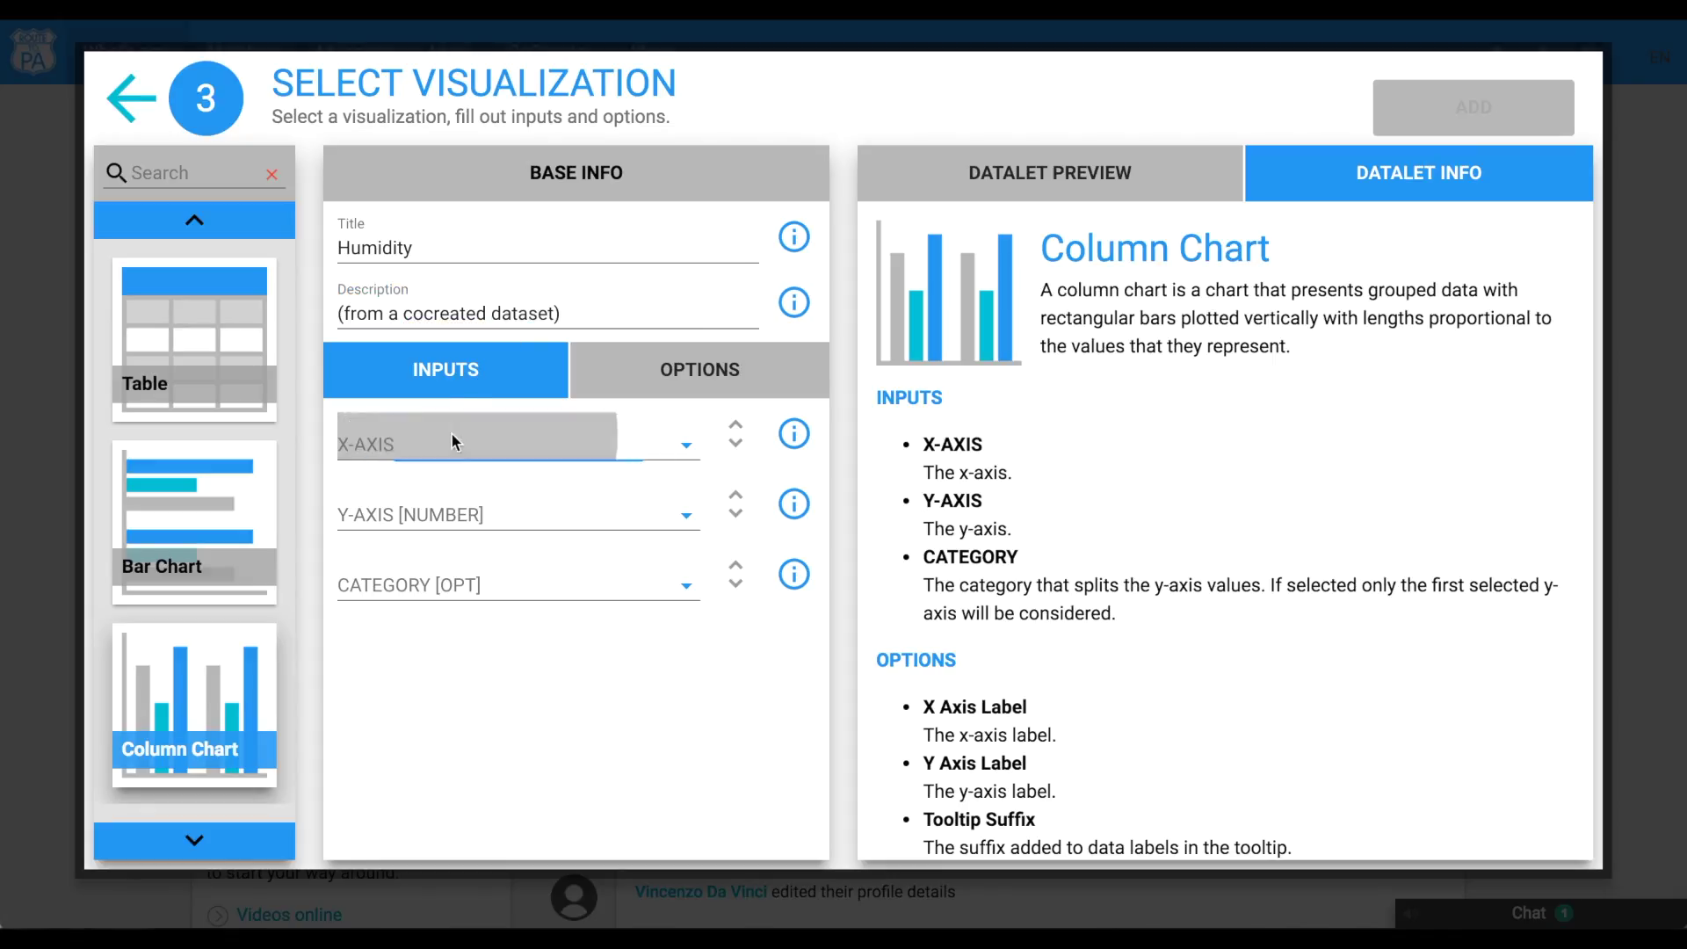
click(557, 387)
click(572, 516)
click(582, 489)
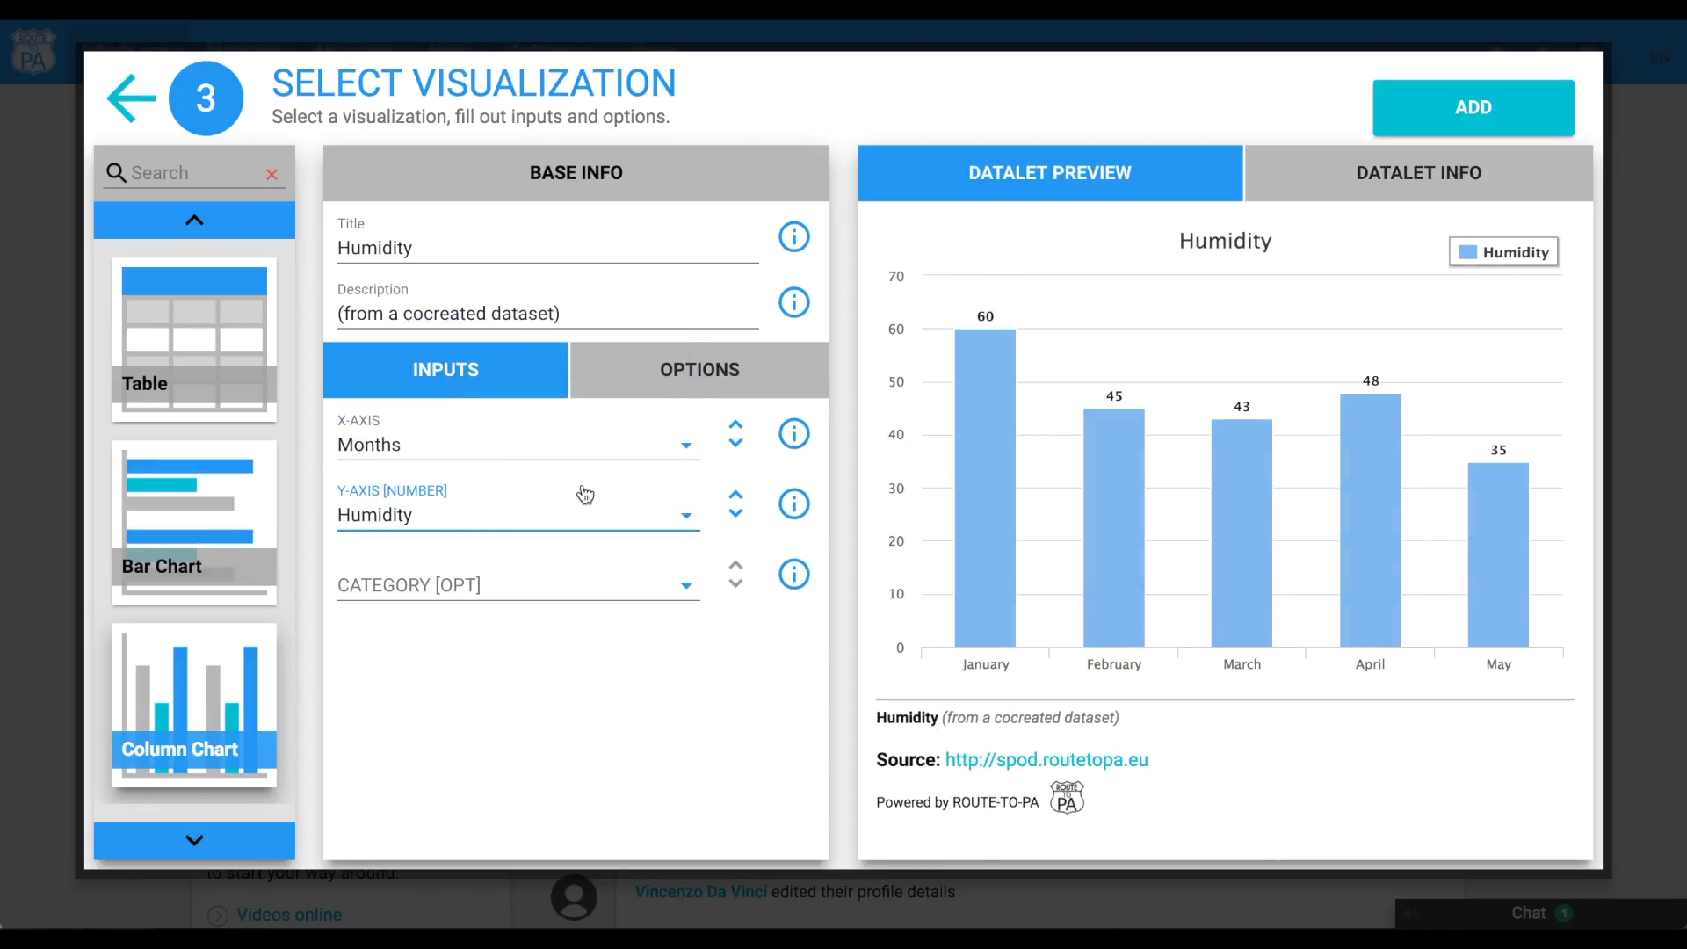
click(1484, 107)
Step: Post the datalet to the newsfeed with the message "Here is an example of a dataset co-created!" and view the published post
click(692, 213)
text(Here is an e)
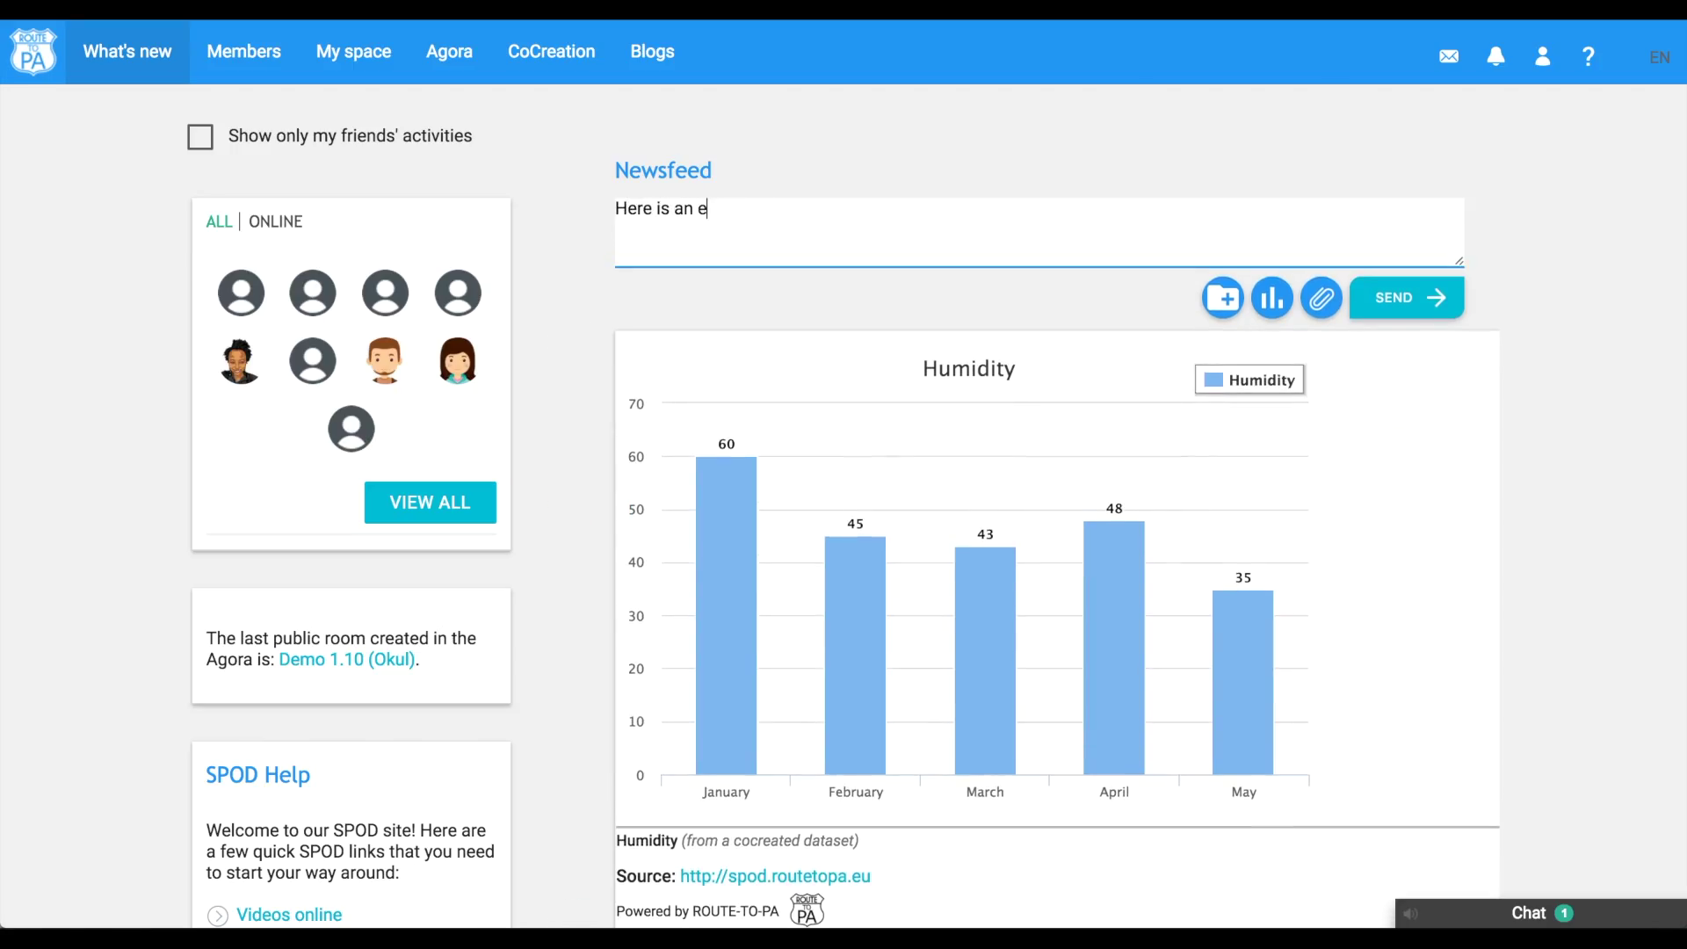
text(xample of a datas)
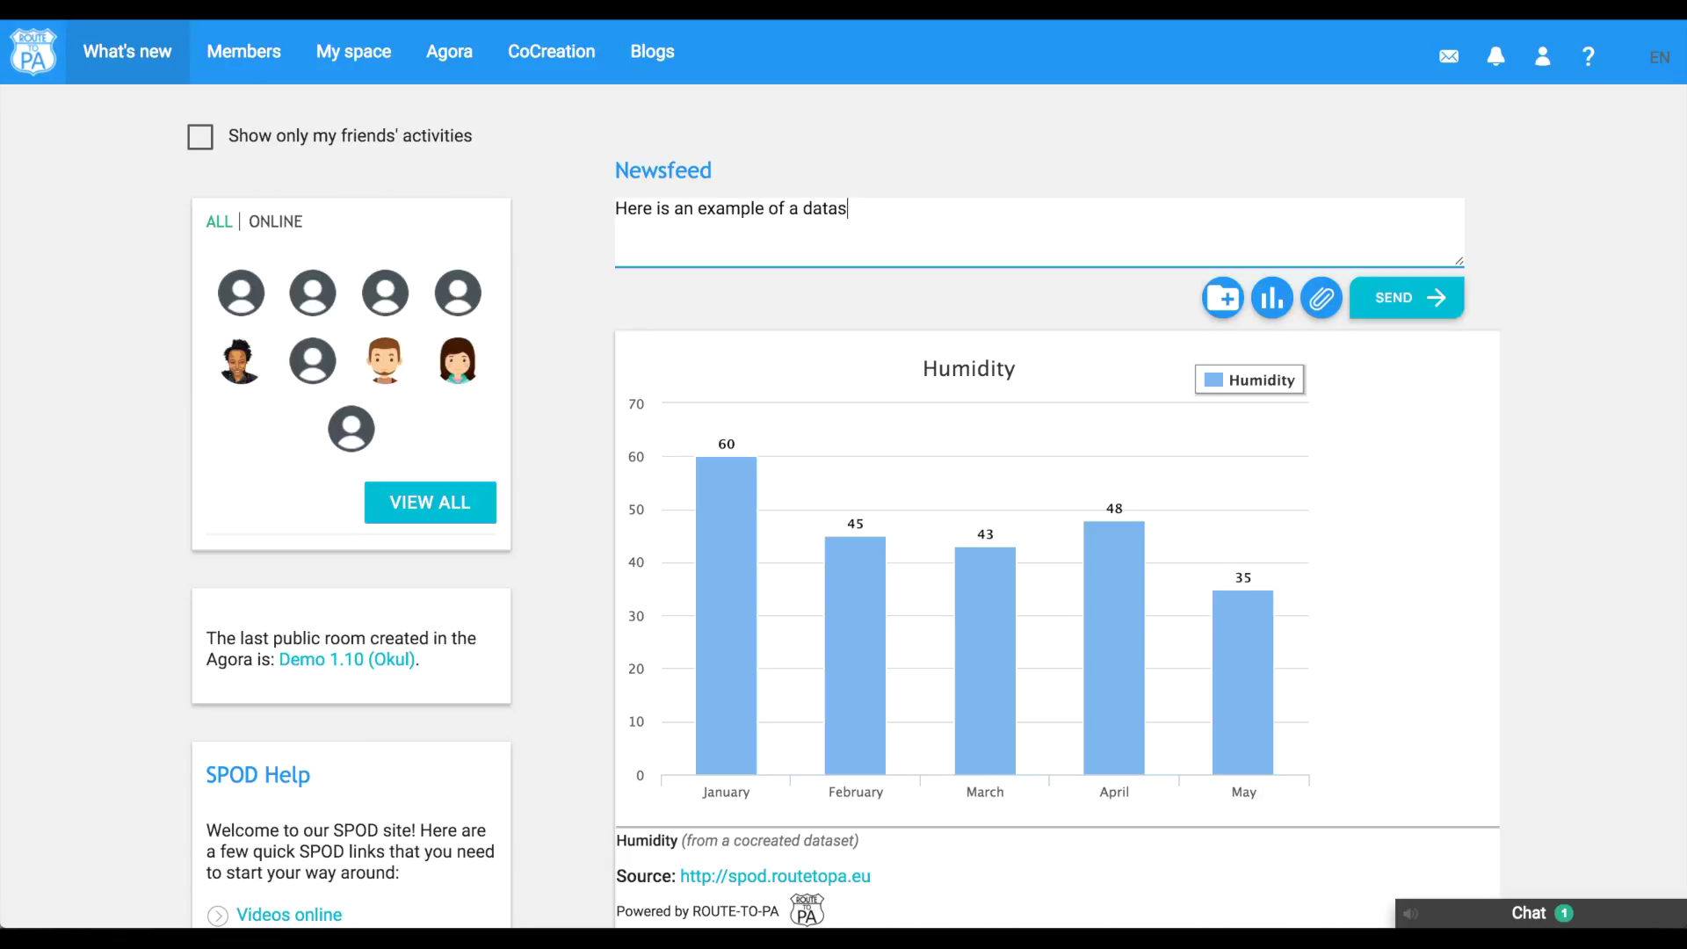
text(et co-created!)
click(1399, 294)
scroll(1532, 345, down, 3)
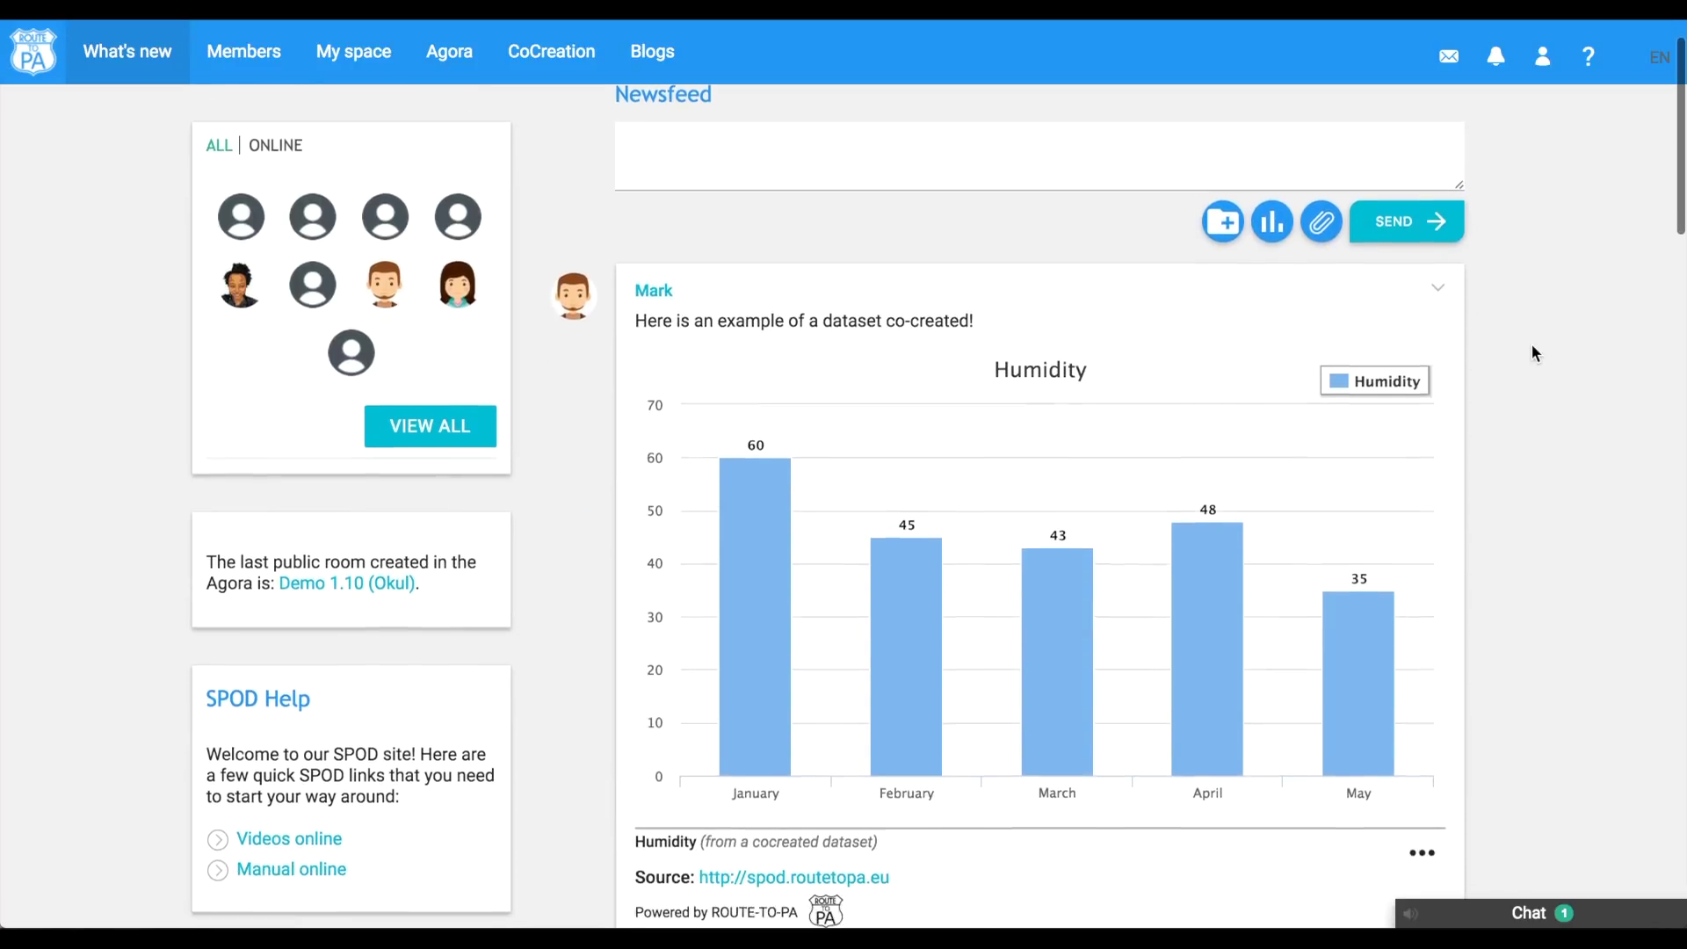
scroll(1531, 345, down, 2)
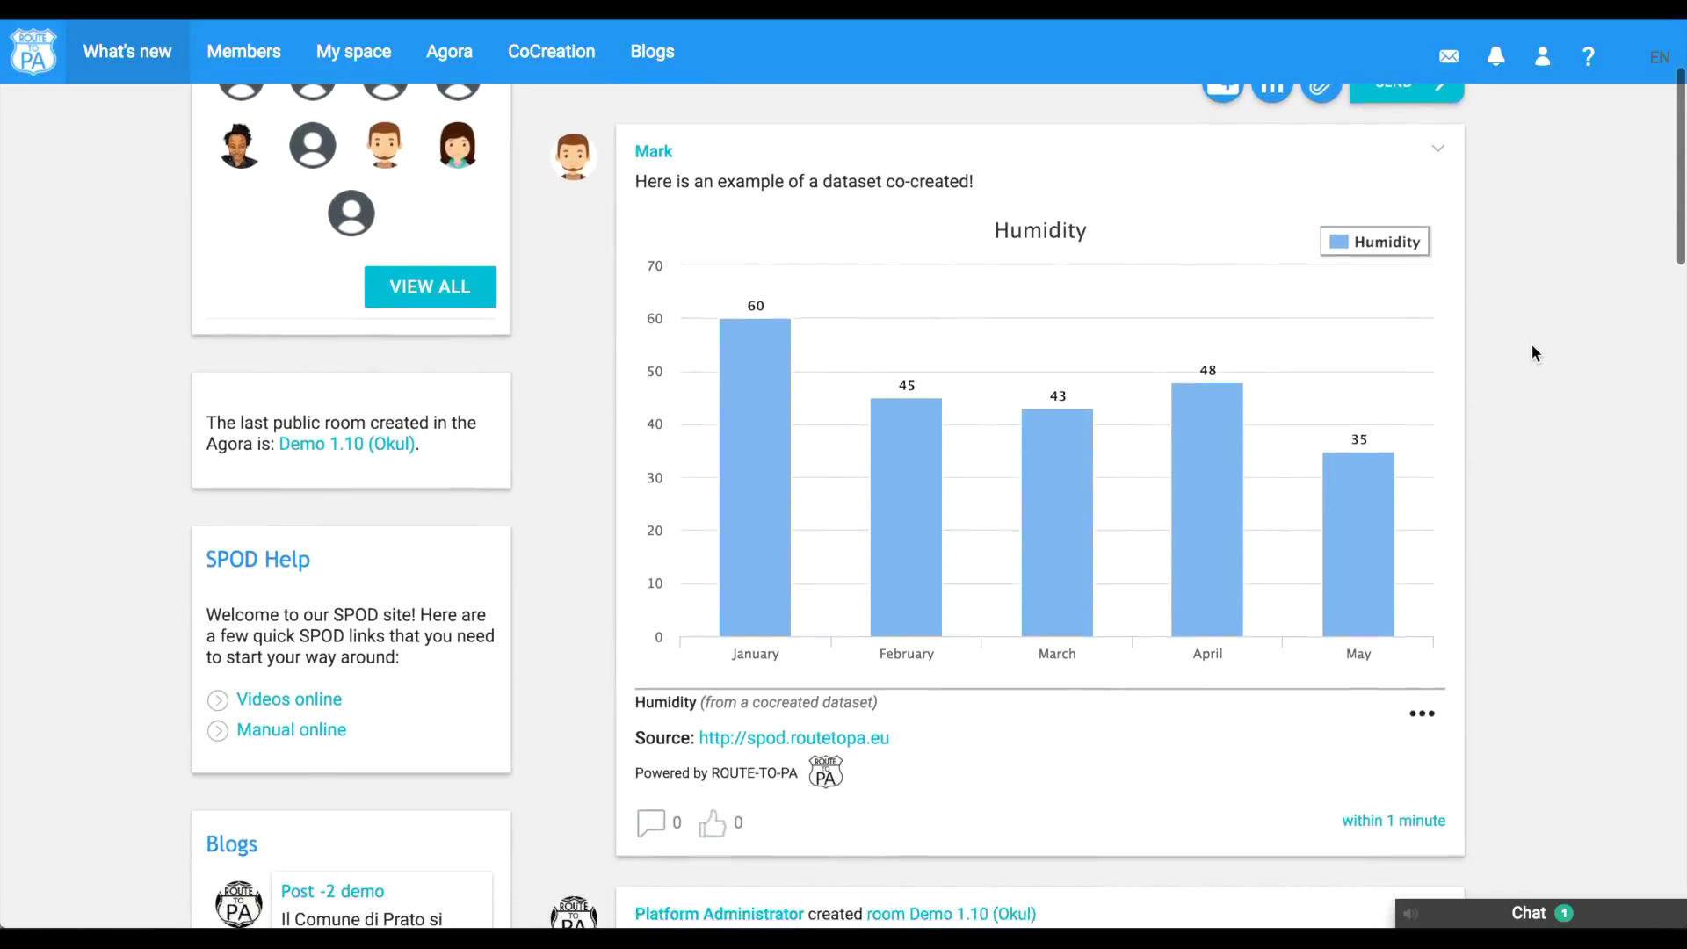